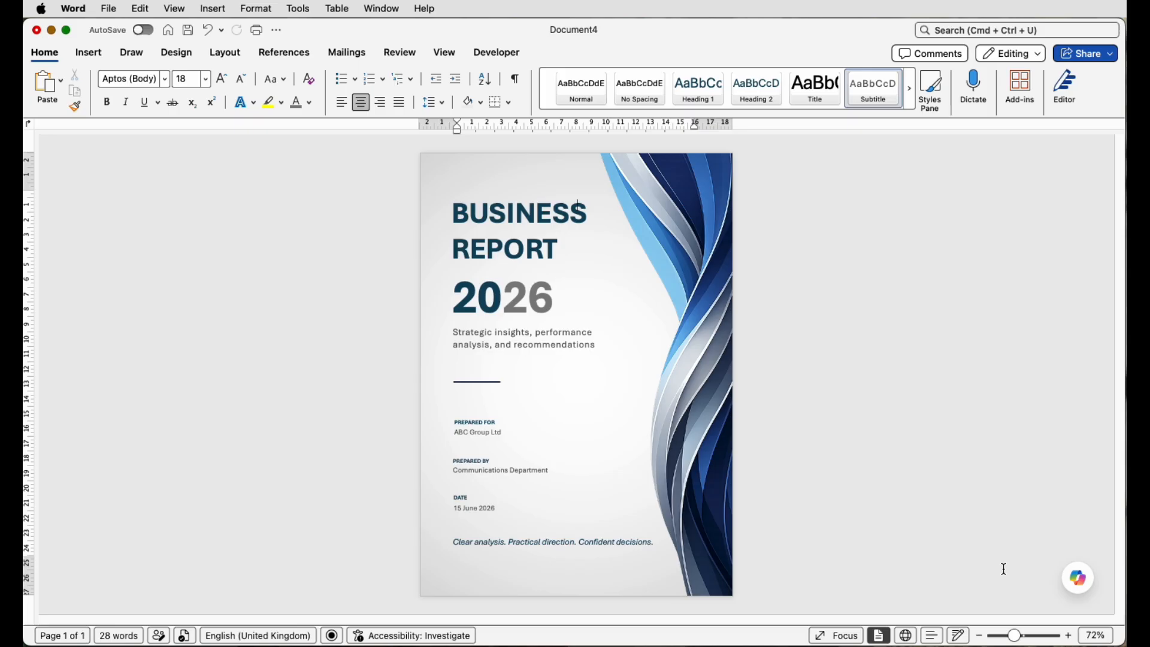
# - Create a new blank Word document (Document5) for the cover page
pyautogui.press('super+n')
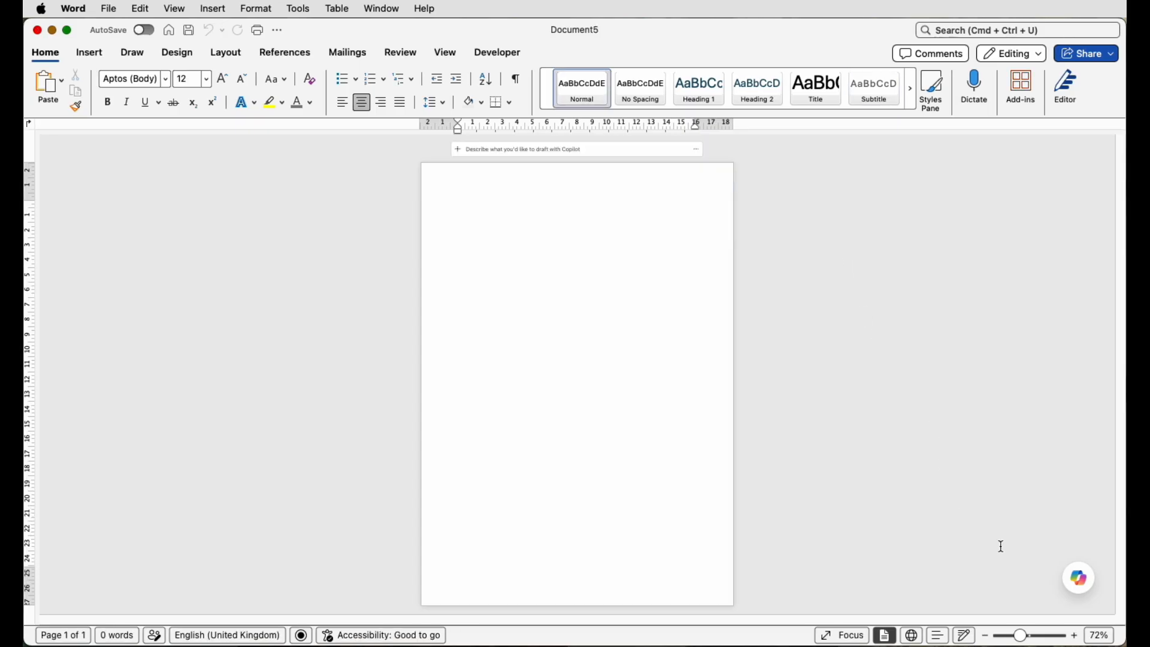
# - Paste a Copilot prompt requesting a curved grey-and-blue swirl graphic for a business report cover
pyautogui.click(1082, 585)
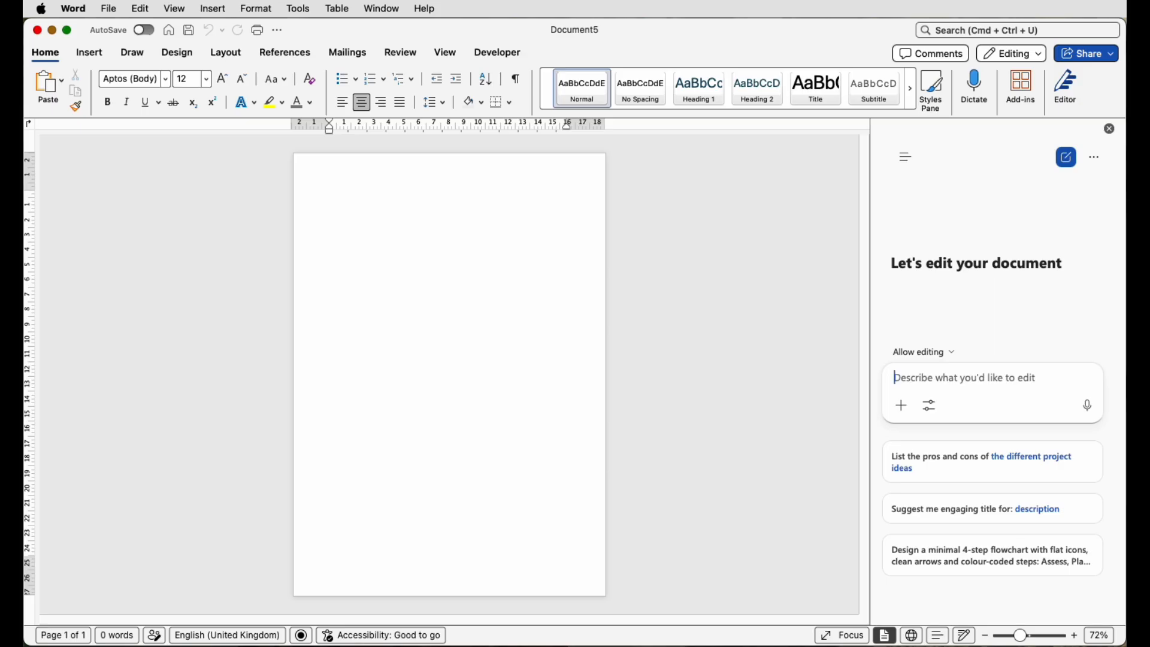
pyautogui.write('Create a swirl, curved graphic for a business report cover page.  Use the colours grey and blue.')
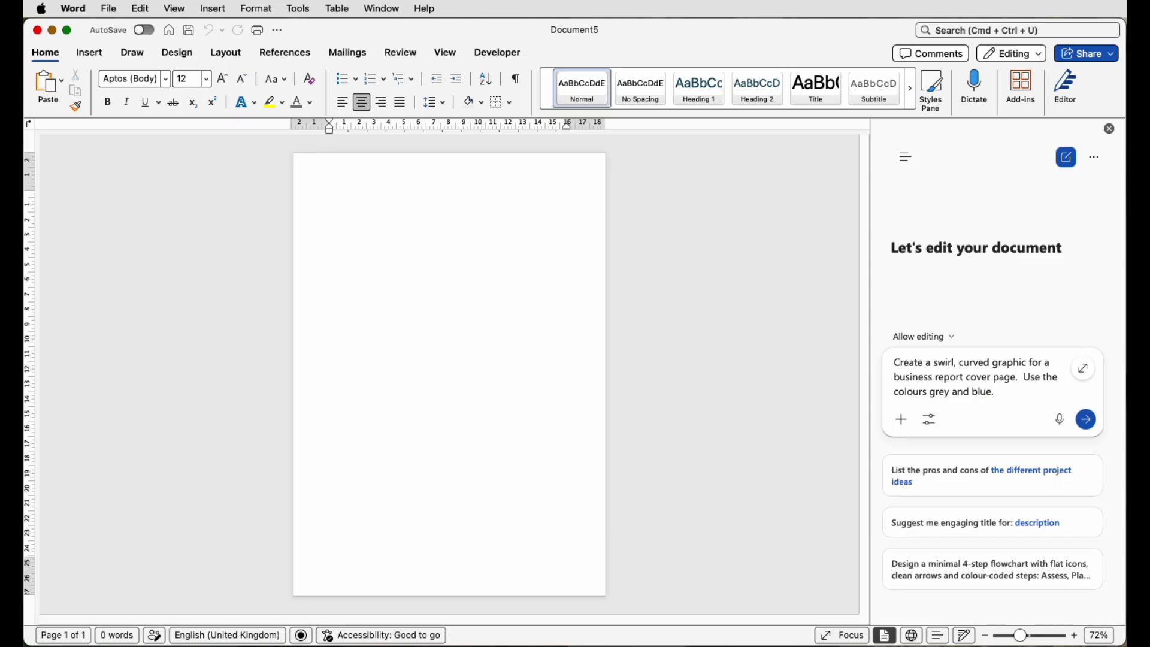
# - Send the swirl request so Copilot inserts the blue-and-grey swirl picture, then select it
pyautogui.click(1087, 421)
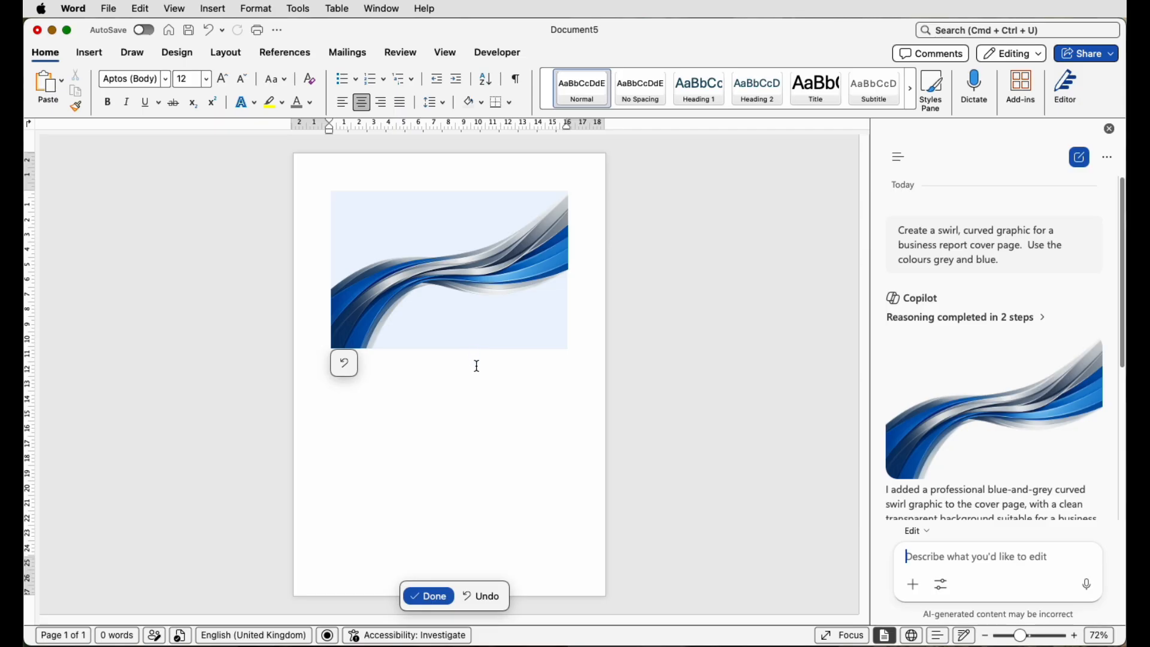
pyautogui.click(445, 292)
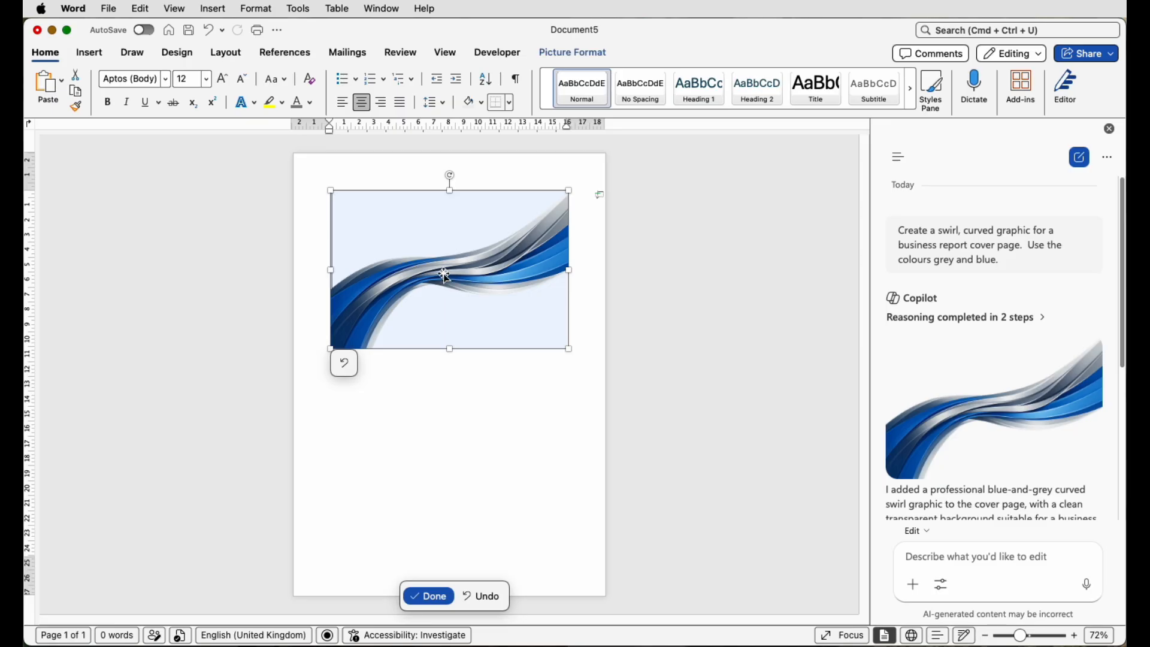
# - Set the swirl picture's text wrapping to In Front of Text
pyautogui.click(581, 54)
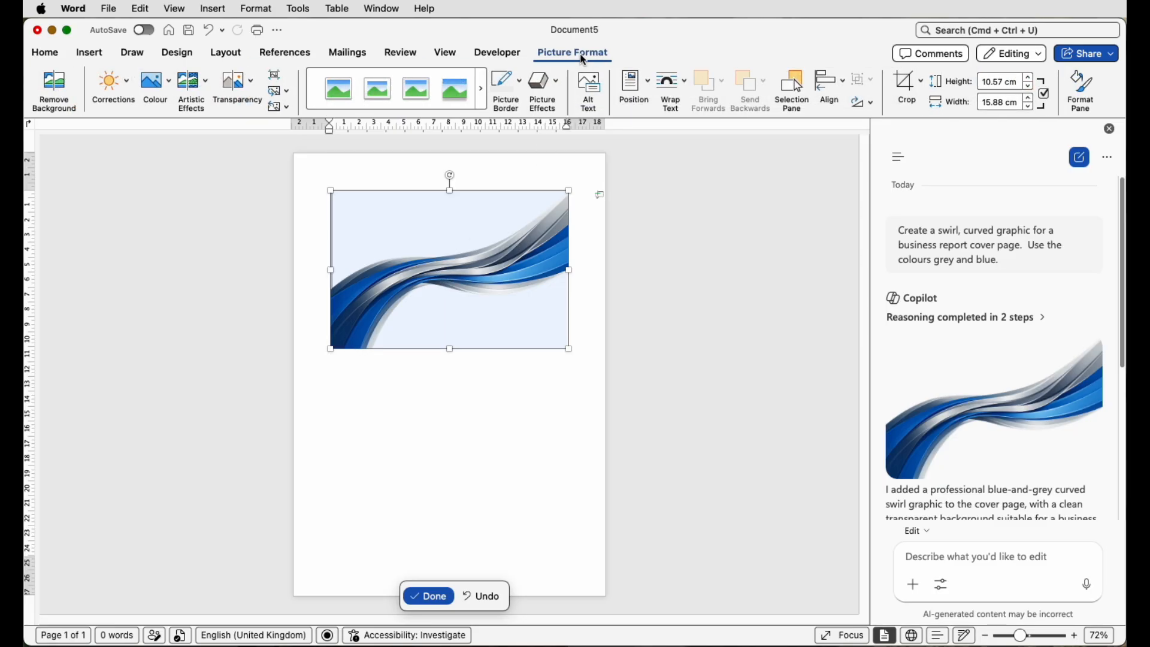
pyautogui.click(689, 88)
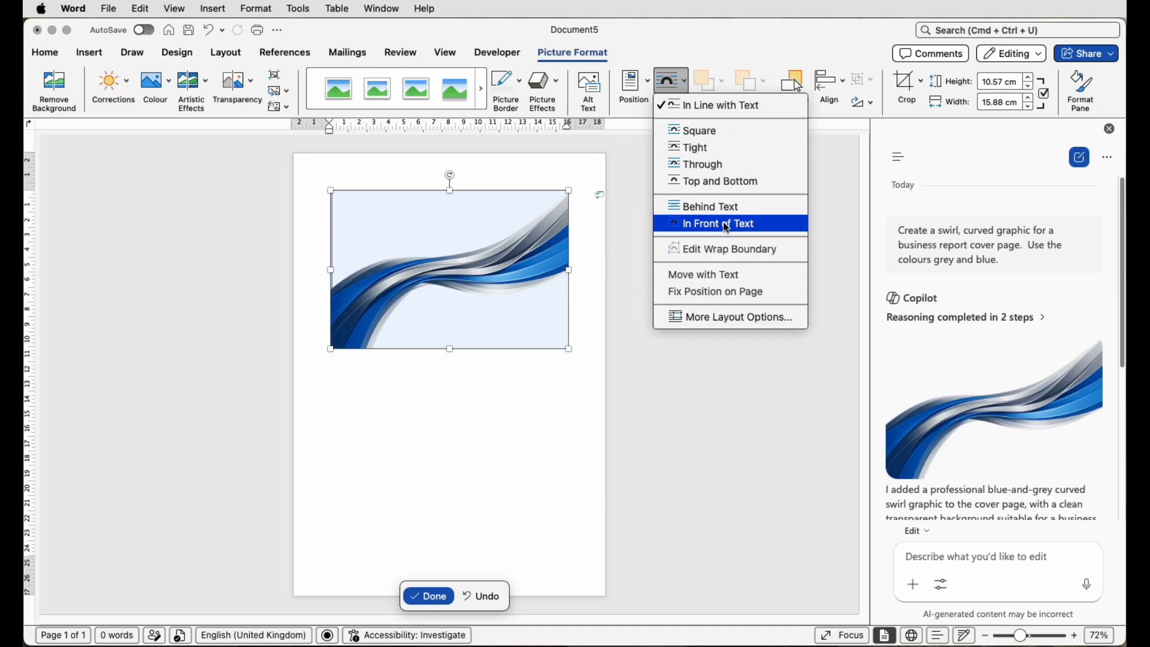
pyautogui.click(689, 225)
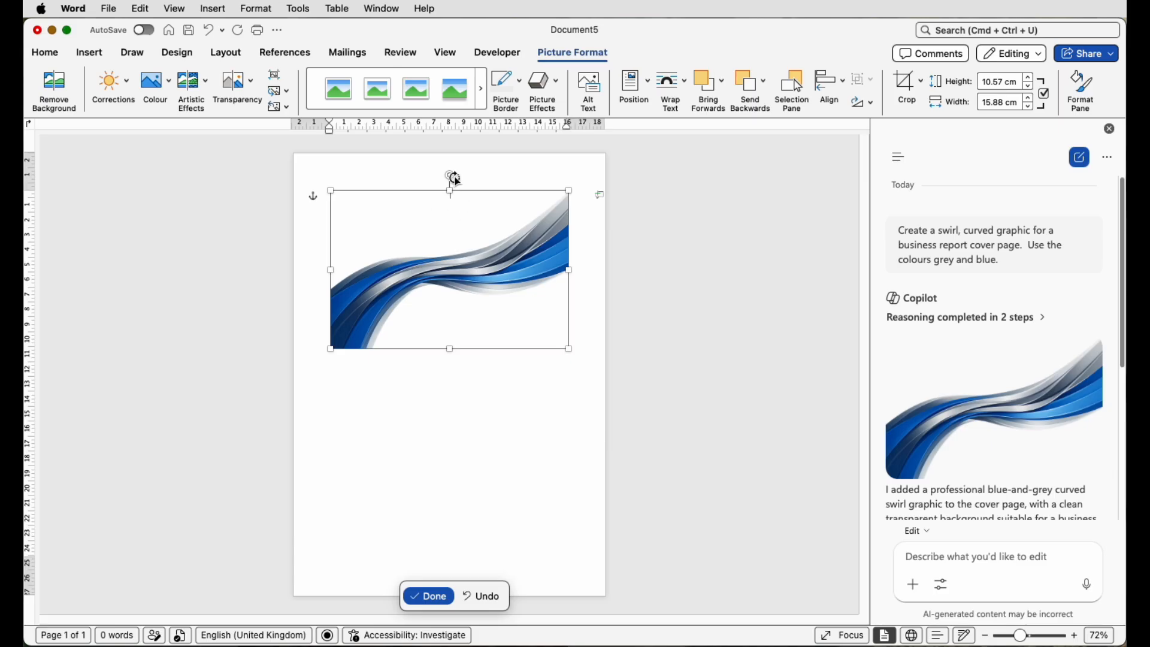
# - Rotate the swirl picture, enlarge it and push it toward the page's right edge
pyautogui.moveTo(450, 175); pyautogui.dragTo(524, 274)
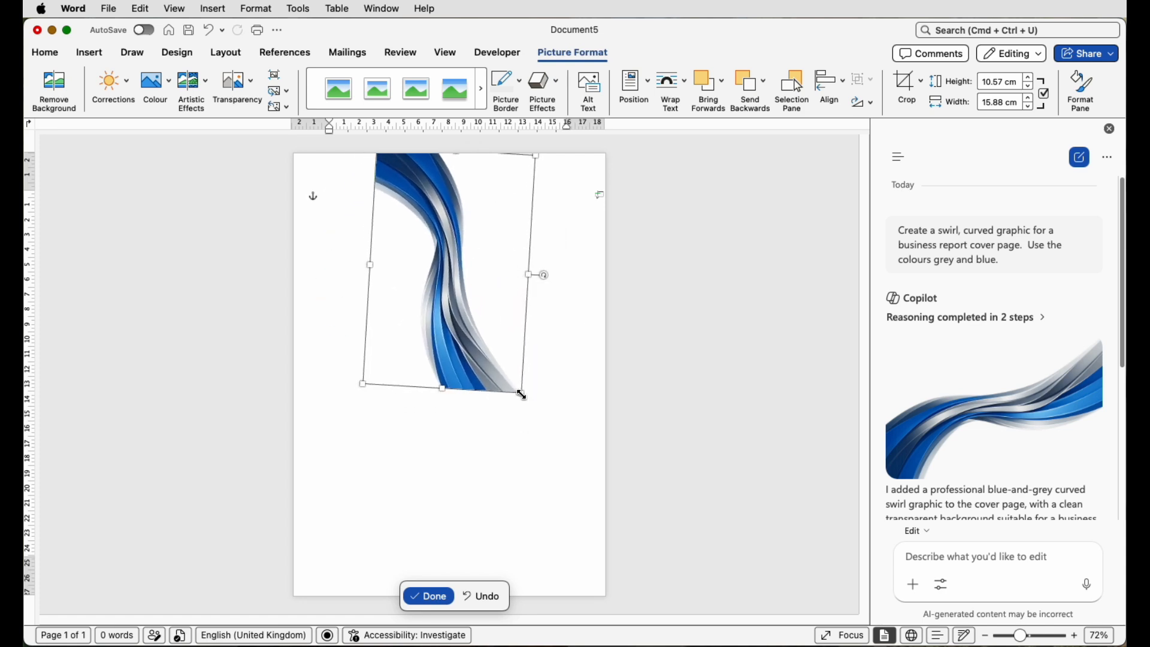
pyautogui.moveTo(522, 394); pyautogui.dragTo(634, 601)
pyautogui.moveTo(540, 488); pyautogui.dragTo(446, 456)
pyautogui.moveTo(589, 361); pyautogui.dragTo(587, 385)
pyautogui.moveTo(404, 383); pyautogui.dragTo(564, 390)
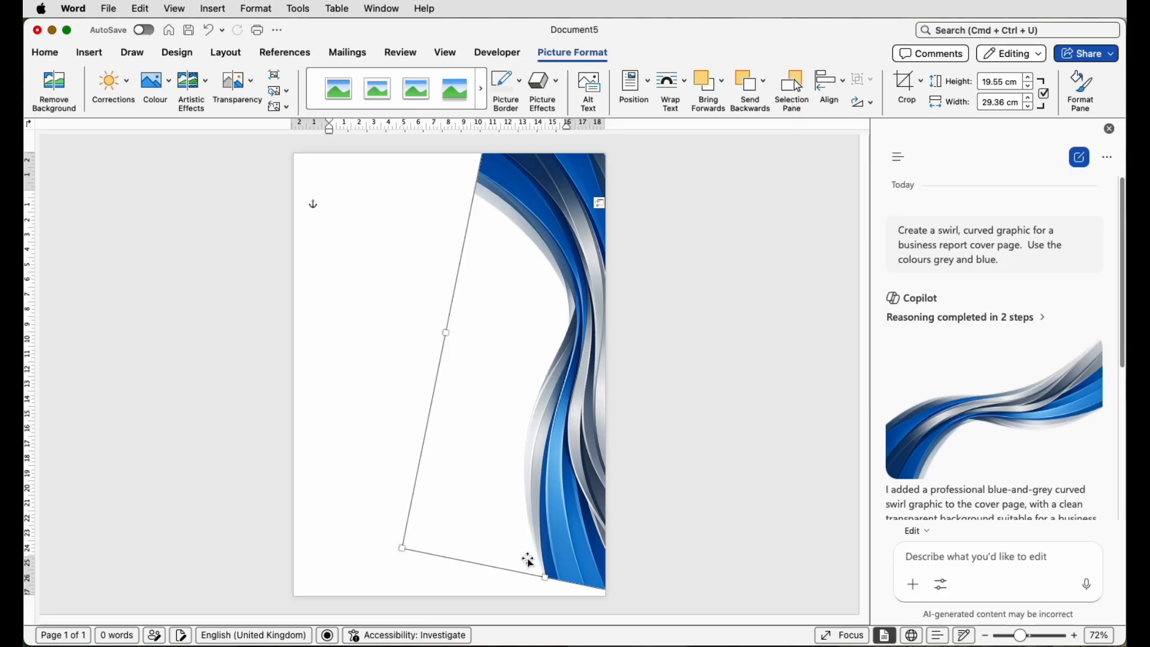
pyautogui.moveTo(545, 579); pyautogui.dragTo(548, 613)
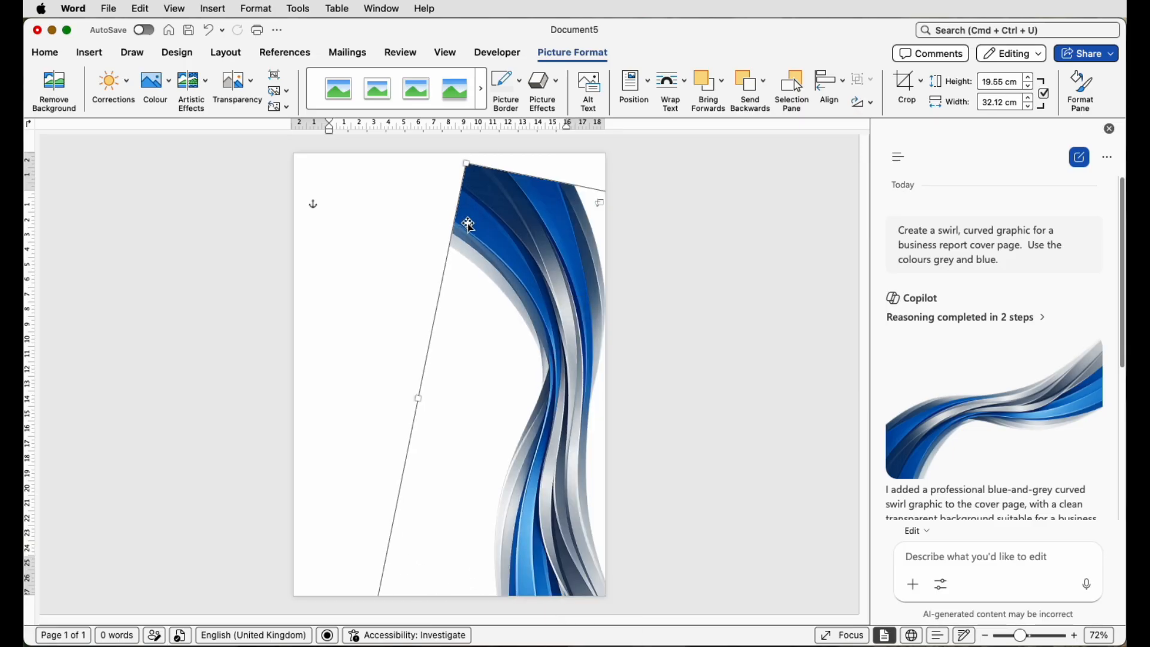
# - Resize the swirl to 13.5 × 25.46 cm and tuck it into the bottom-right corner
pyautogui.moveTo(525, 248); pyautogui.dragTo(421, 252)
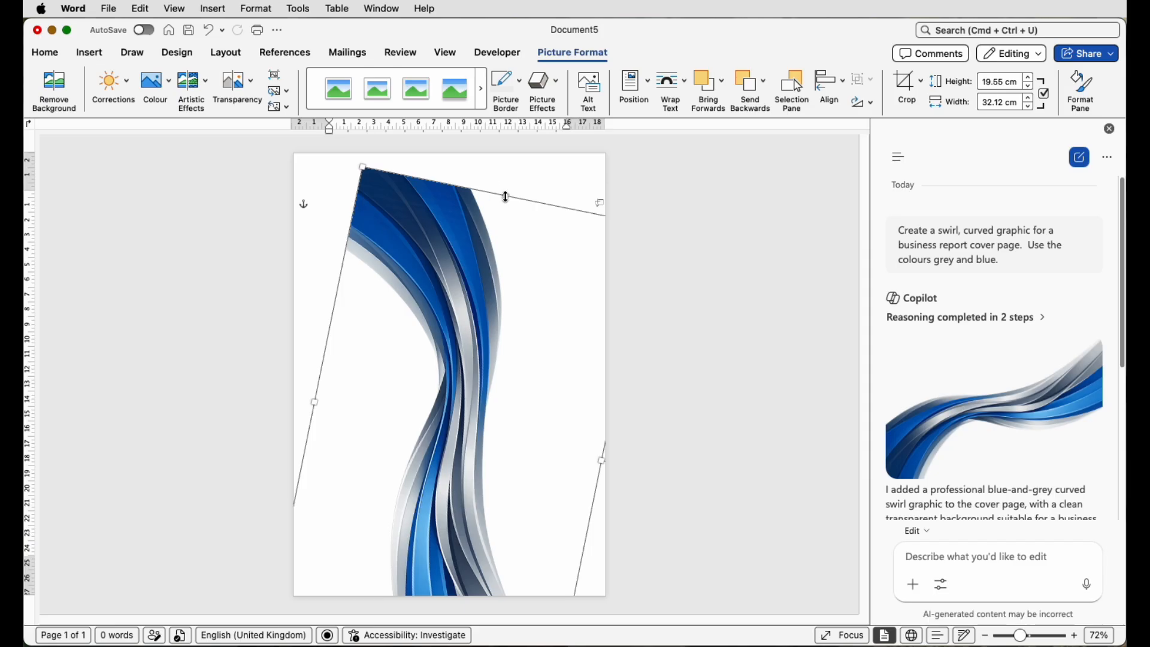
pyautogui.moveTo(505, 196); pyautogui.dragTo(542, 140)
pyautogui.moveTo(457, 302); pyautogui.dragTo(573, 241)
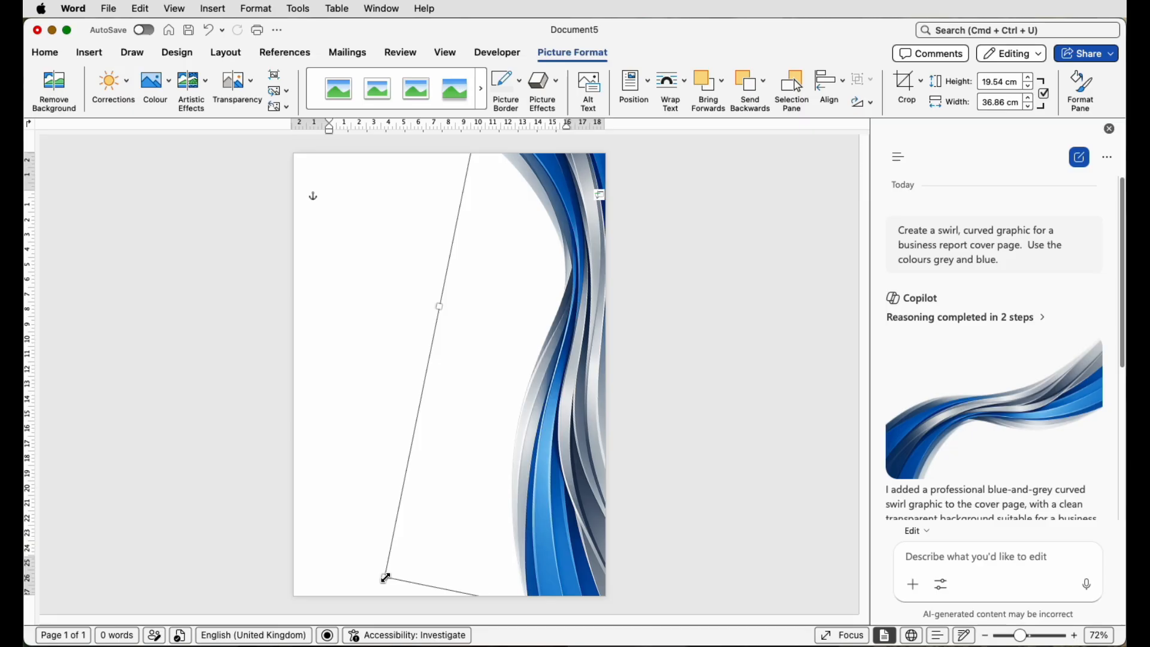
pyautogui.moveTo(385, 578); pyautogui.dragTo(554, 608)
pyautogui.press('super+z')
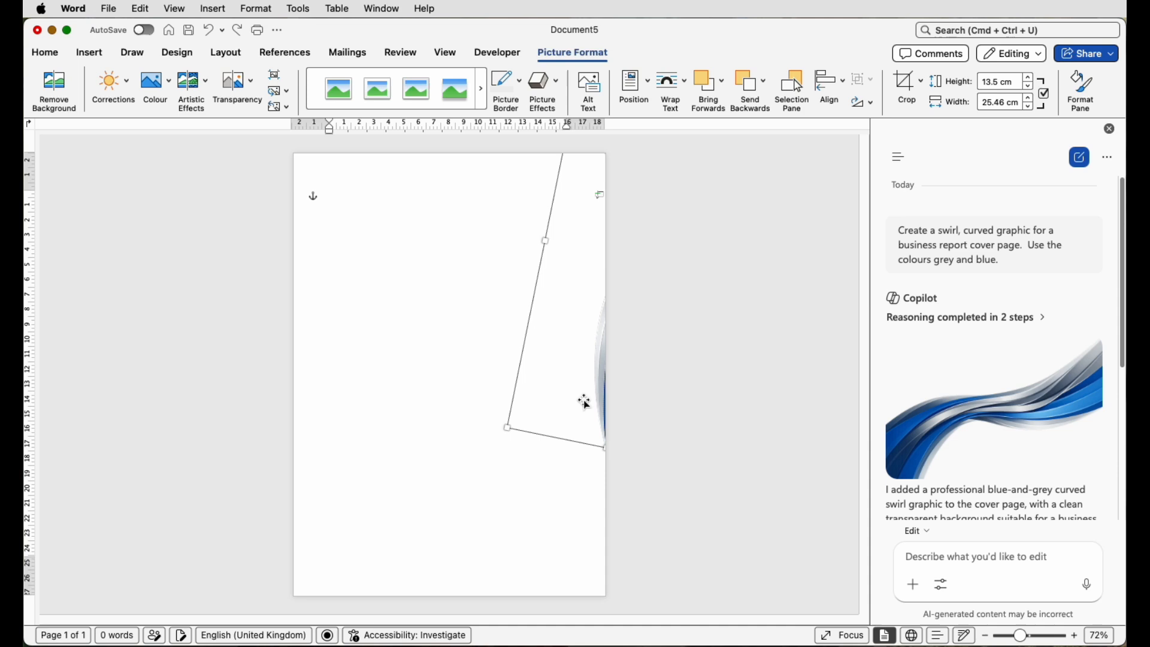
pyautogui.moveTo(584, 402); pyautogui.dragTo(570, 401)
pyautogui.click(821, 523)
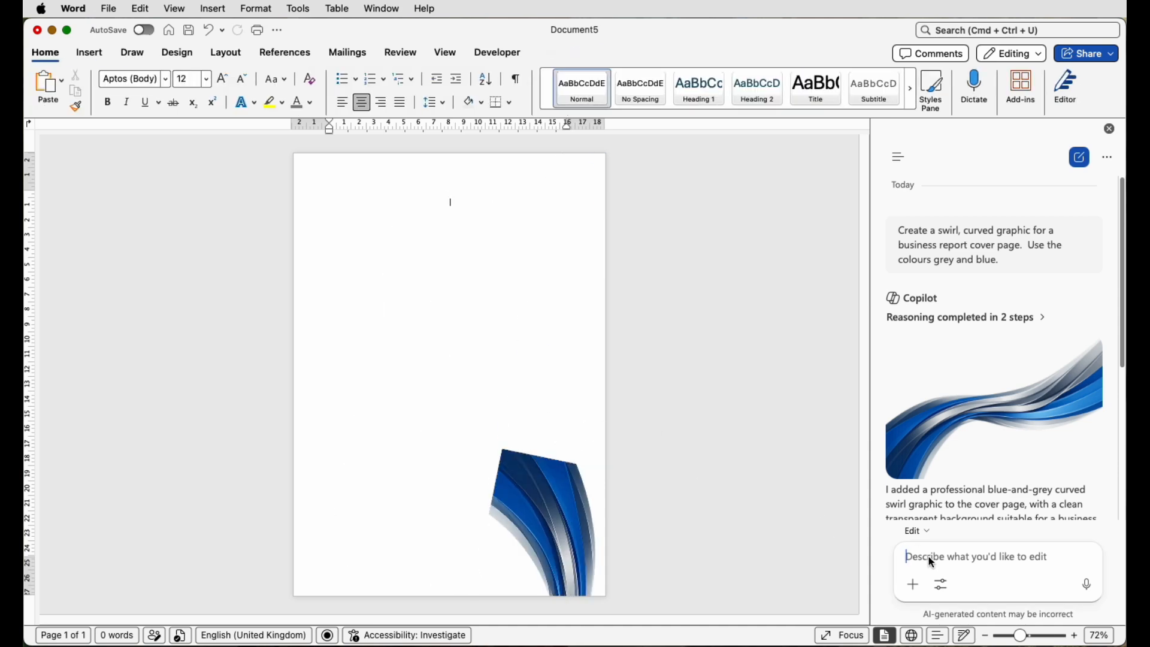
# - Have Copilot write a 'Business Report' title, subtitle, 2026, prepared-for/by placeholders and a date
pyautogui.write('Create the text for a professional business report cover page including the year')
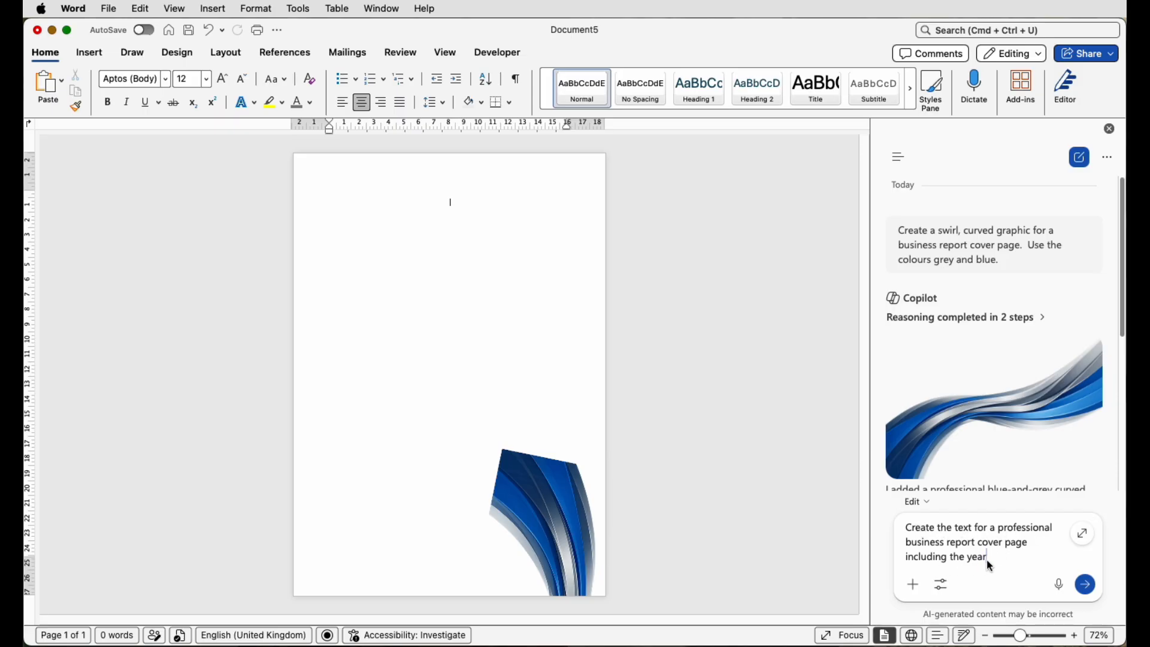
pyautogui.click(1089, 585)
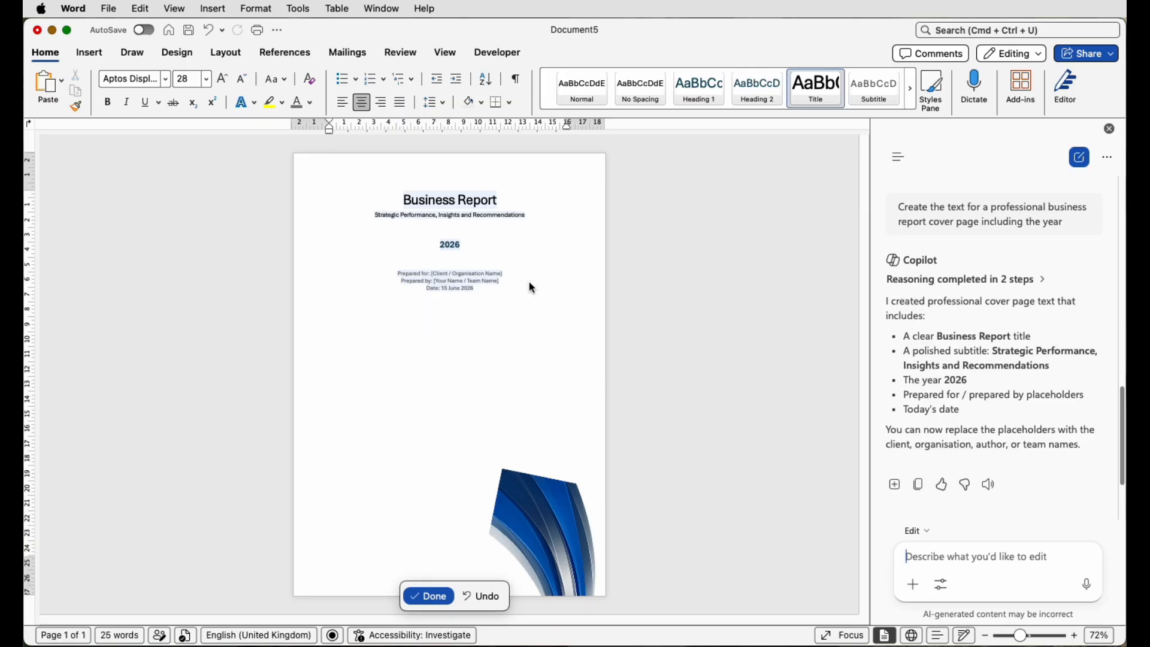
pyautogui.click(499, 313)
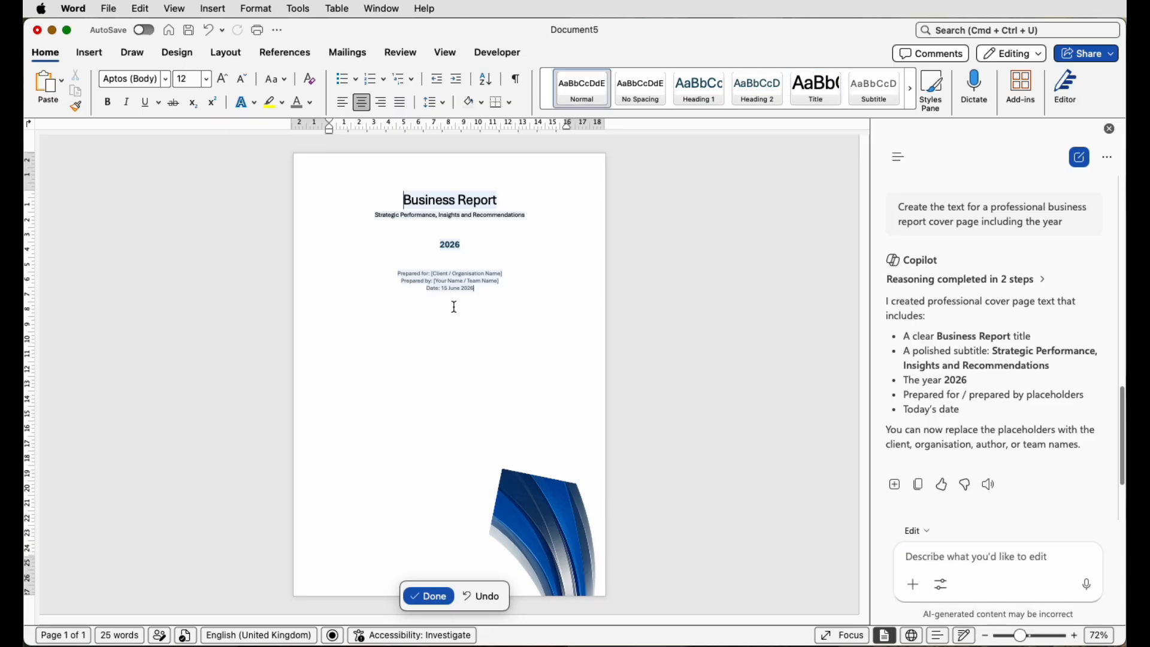
# - Ask Copilot to 'add a tag line at the bottom of the text', producing 'Turning insight into strategic action.'
pyautogui.click(930, 551)
pyautogui.write('add a tag line at the bottom of the text')
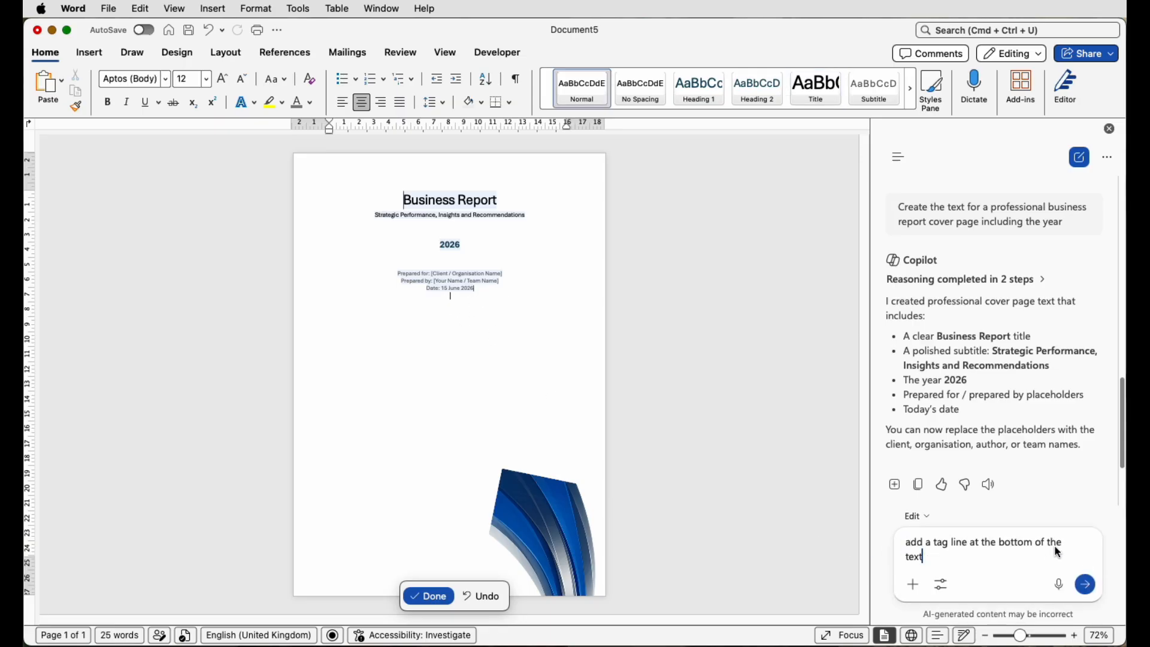
pyautogui.click(1086, 583)
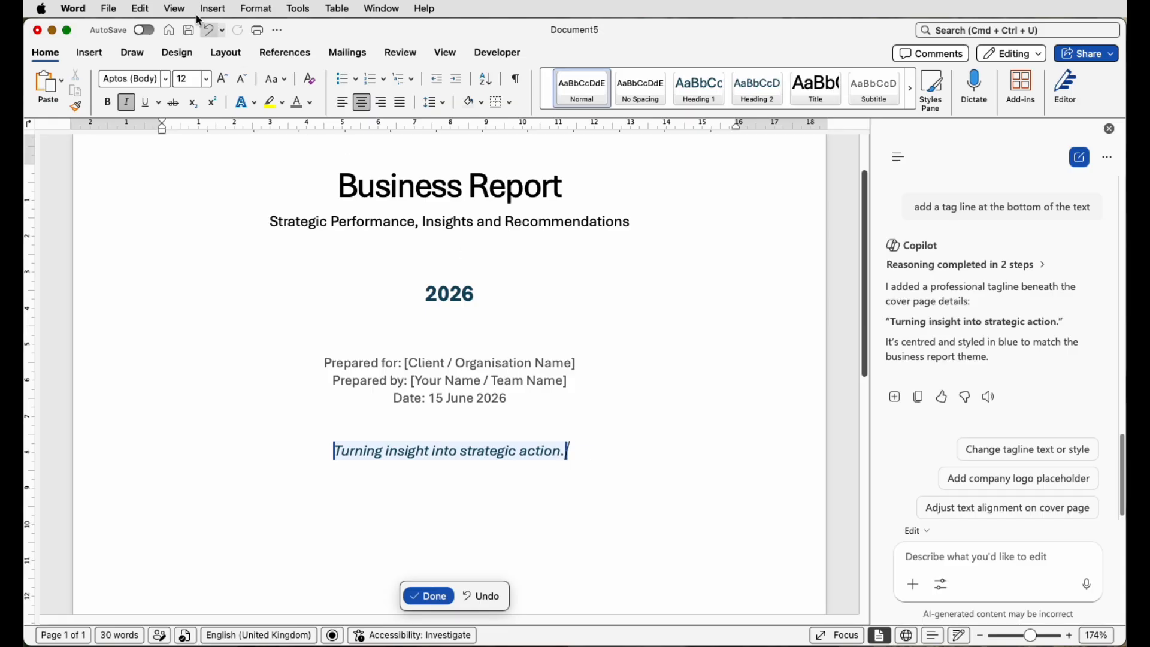
# - Draw a text box right of 2026 with no outline or fill, then move the Business Report title into it
pyautogui.click(91, 52)
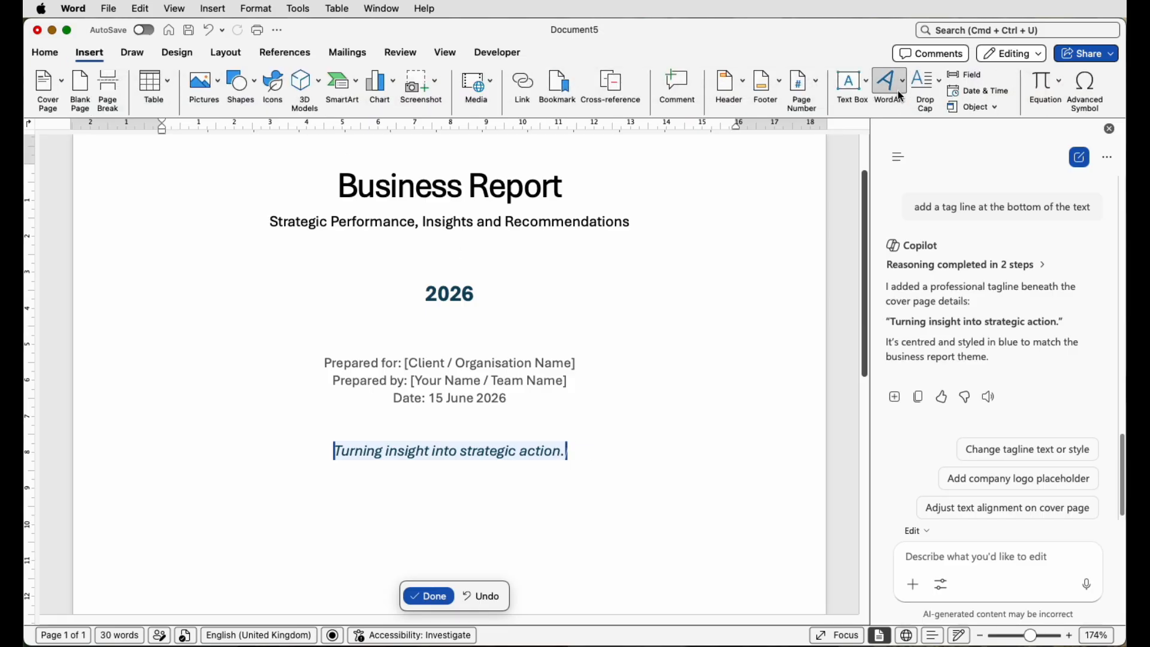
pyautogui.click(867, 84)
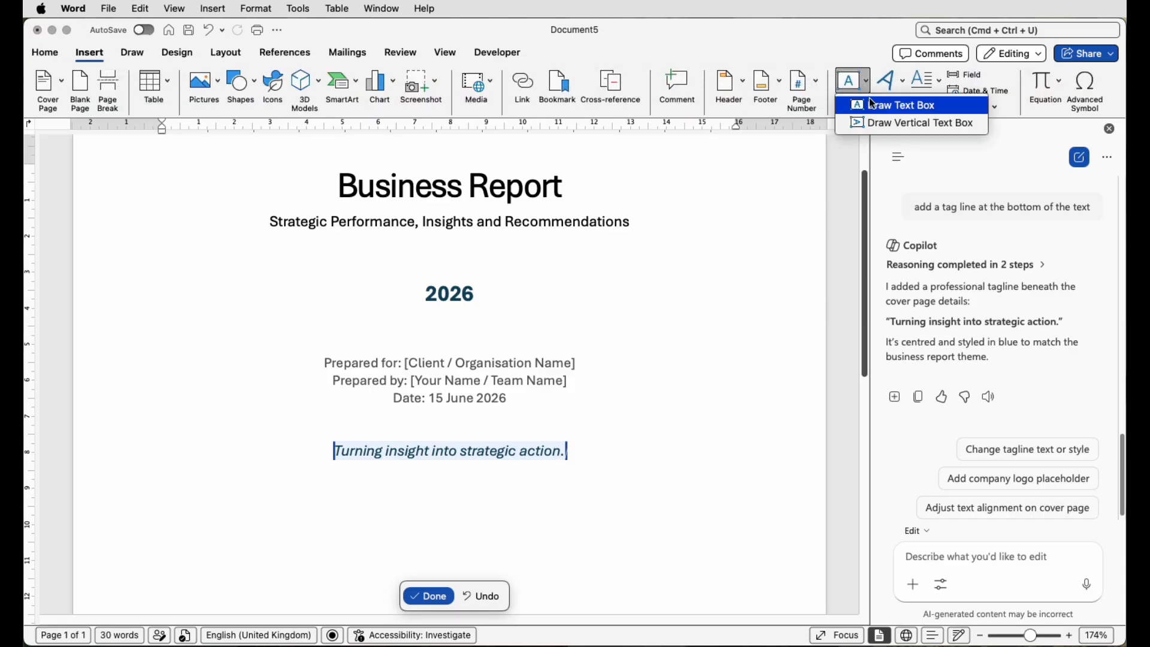
pyautogui.click(877, 107)
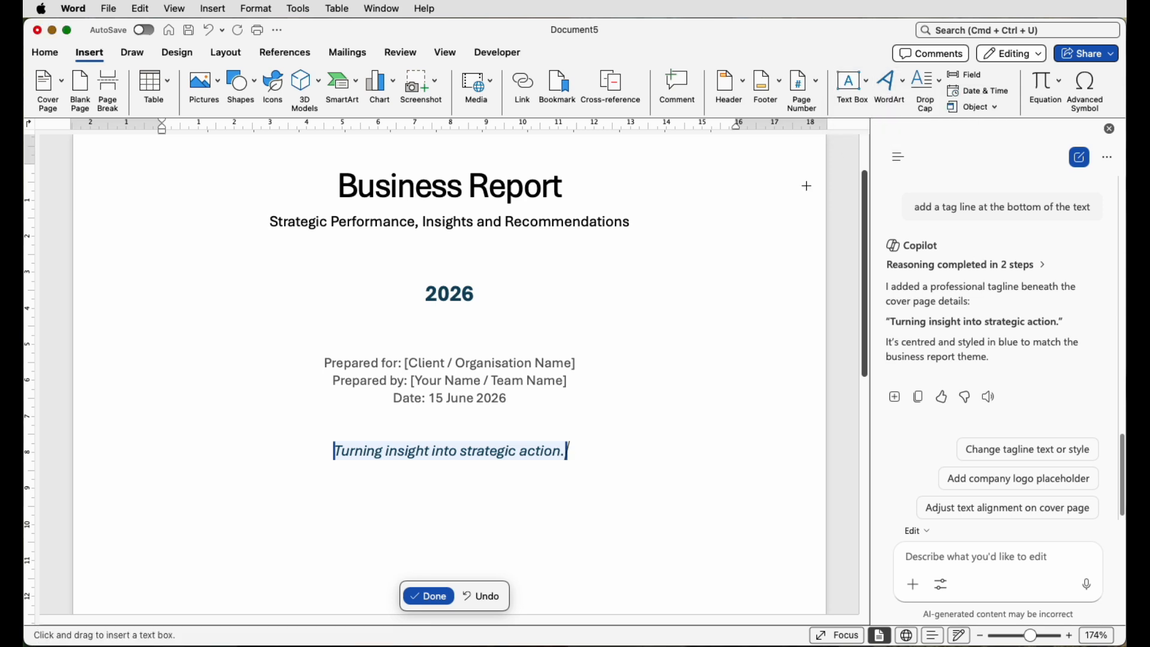
pyautogui.moveTo(529, 261)
pyautogui.mouseDown()
pyautogui.moveTo(547, 297)
pyautogui.moveTo(790, 328)
pyautogui.mouseUp()
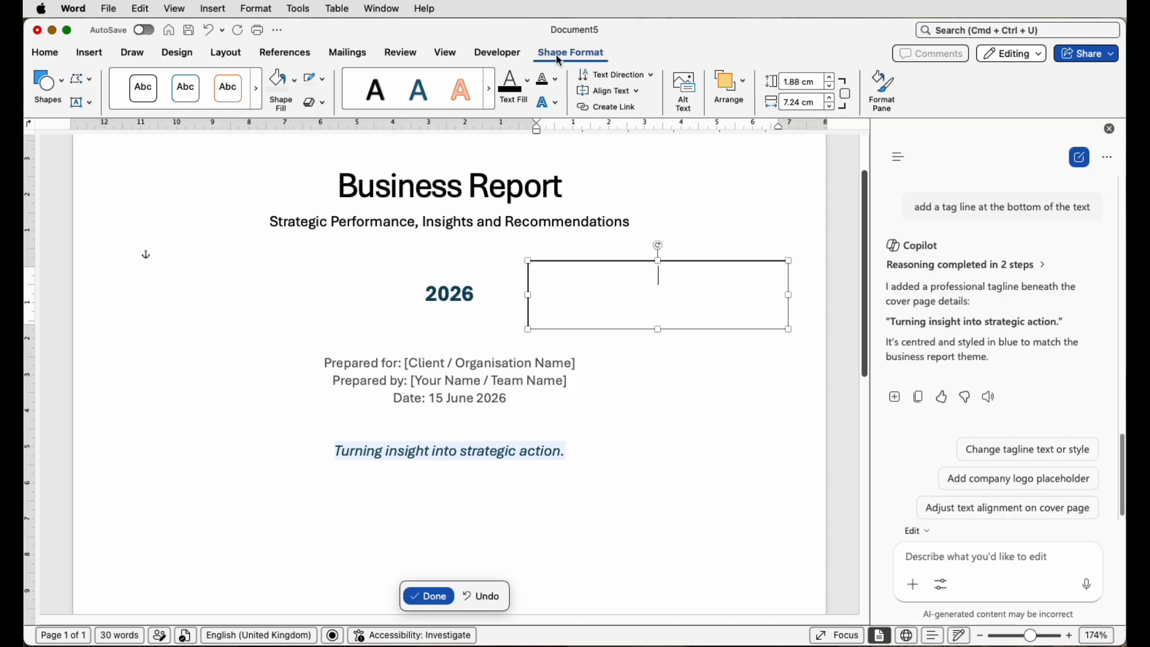
pyautogui.click(322, 80)
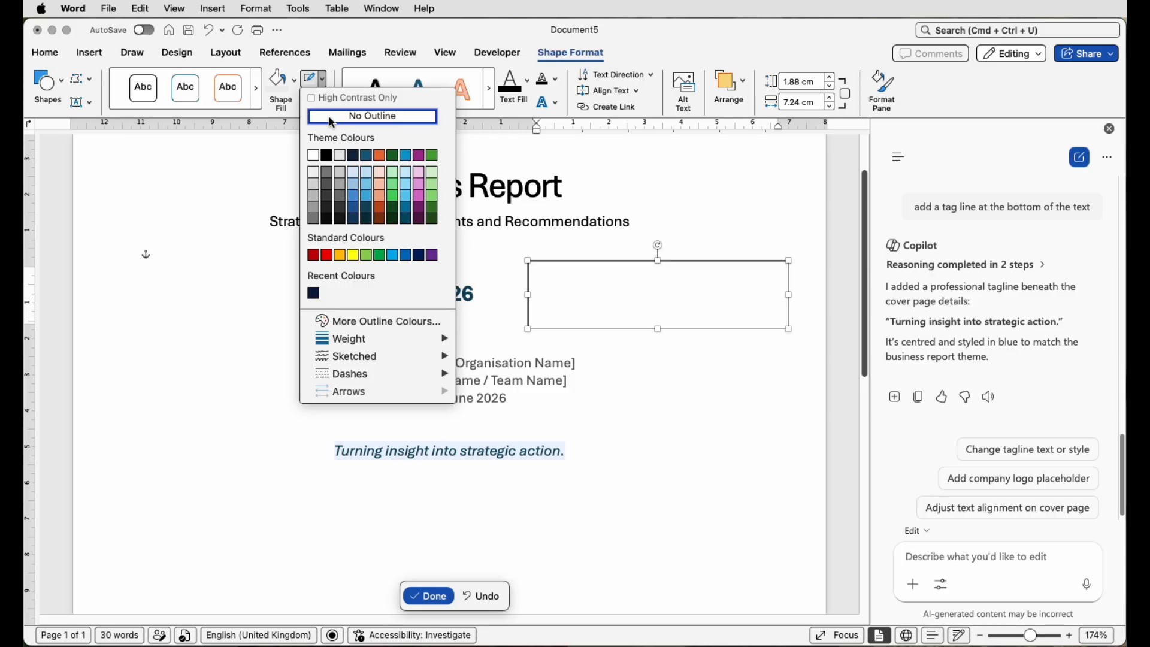
pyautogui.click(332, 118)
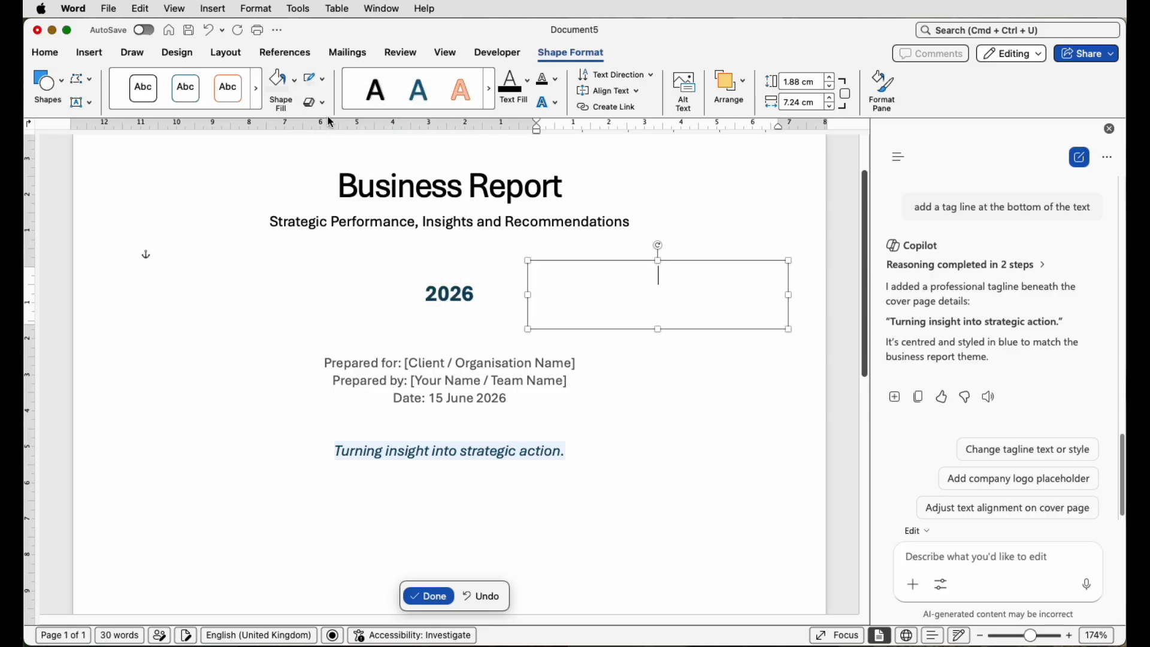
pyautogui.click(292, 85)
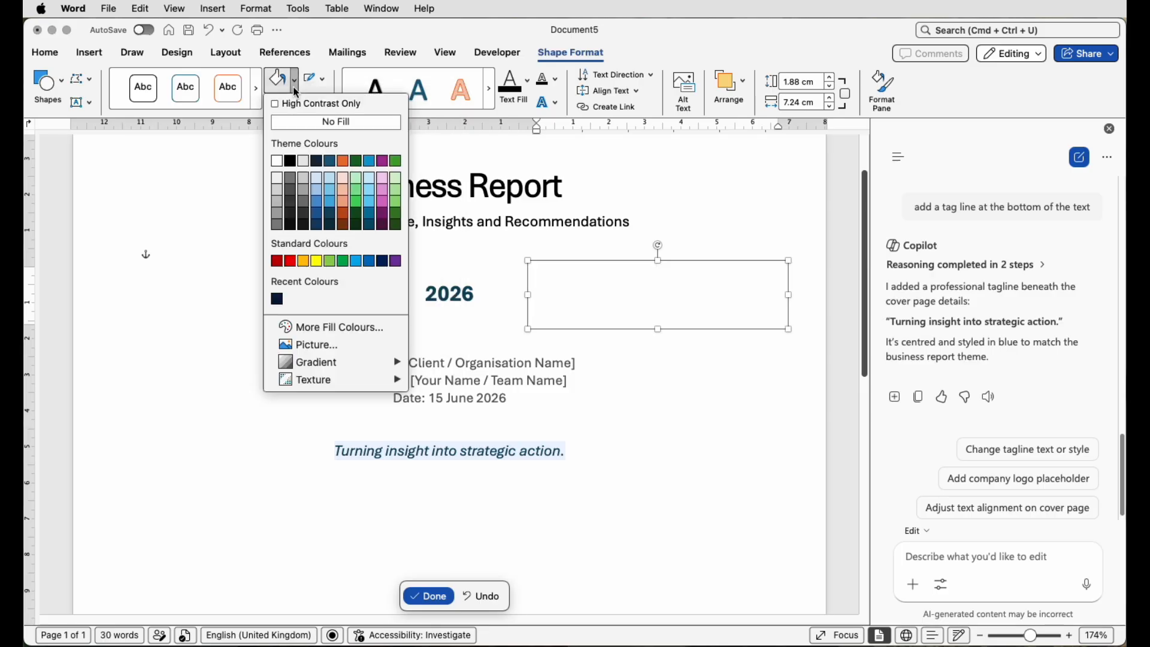
pyautogui.click(301, 126)
pyautogui.moveTo(563, 187); pyautogui.dragTo(597, 283)
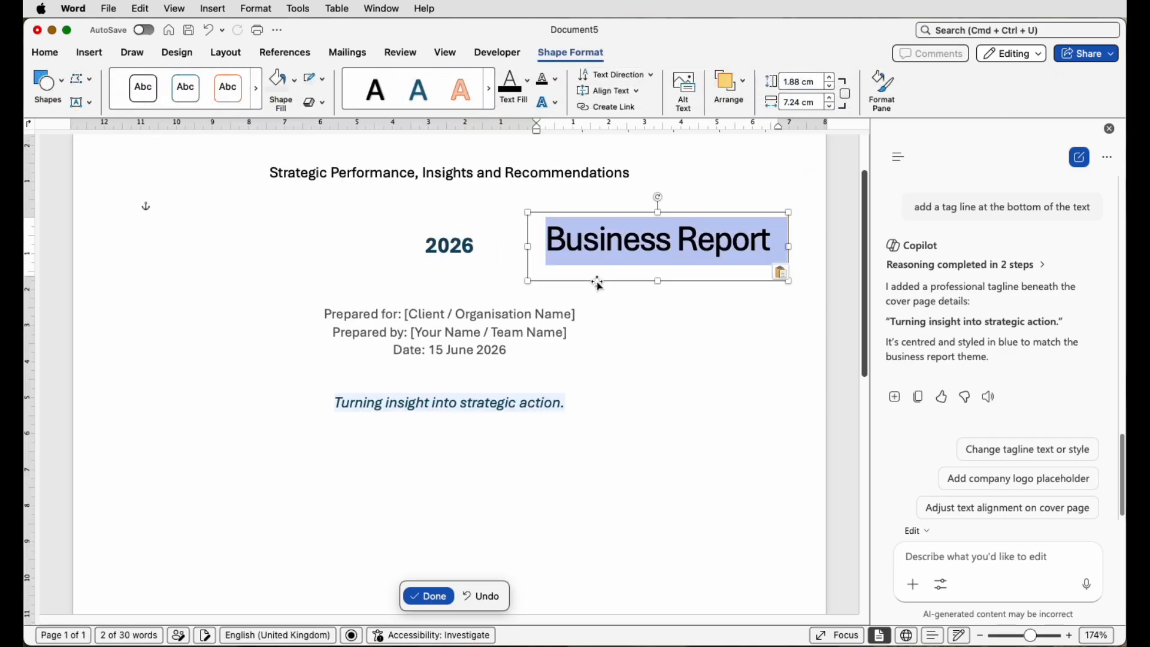
# - Shorten the Business Report text box to 1.42 cm and duplicate it at the left margin
pyautogui.click(632, 328)
pyautogui.click(642, 246)
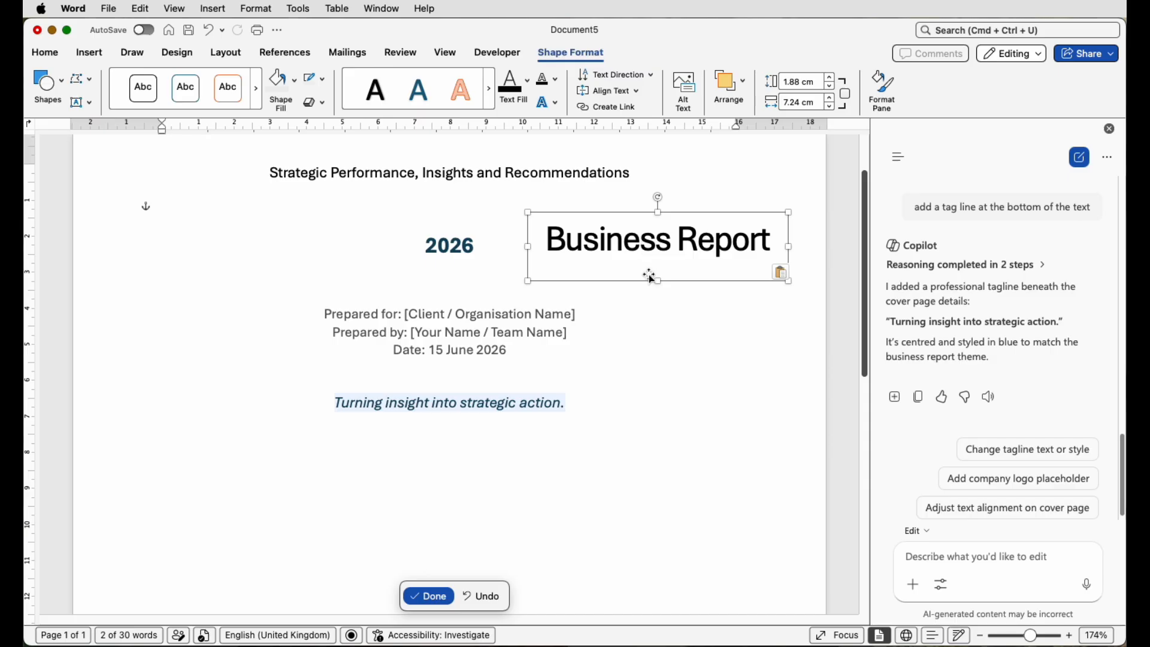
pyautogui.moveTo(658, 280); pyautogui.dragTo(657, 264)
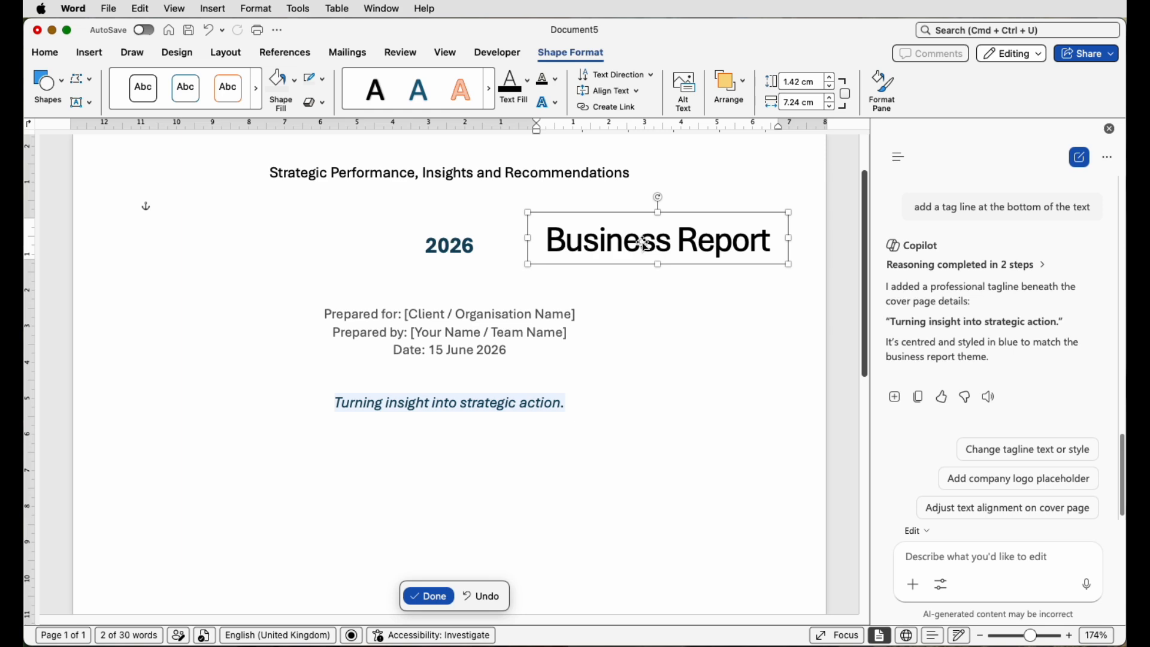
pyautogui.moveTo(650, 247); pyautogui.dragTo(224, 260)
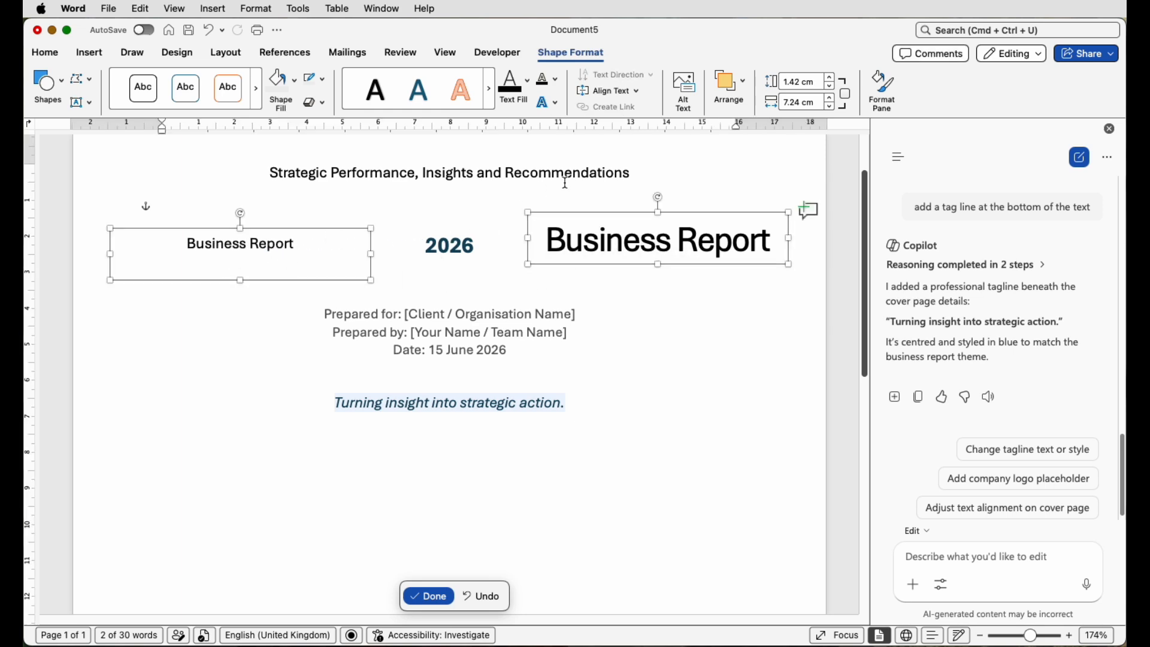
# - Drop another copy of the box near the tagline and select the subtitle line
pyautogui.click(285, 323)
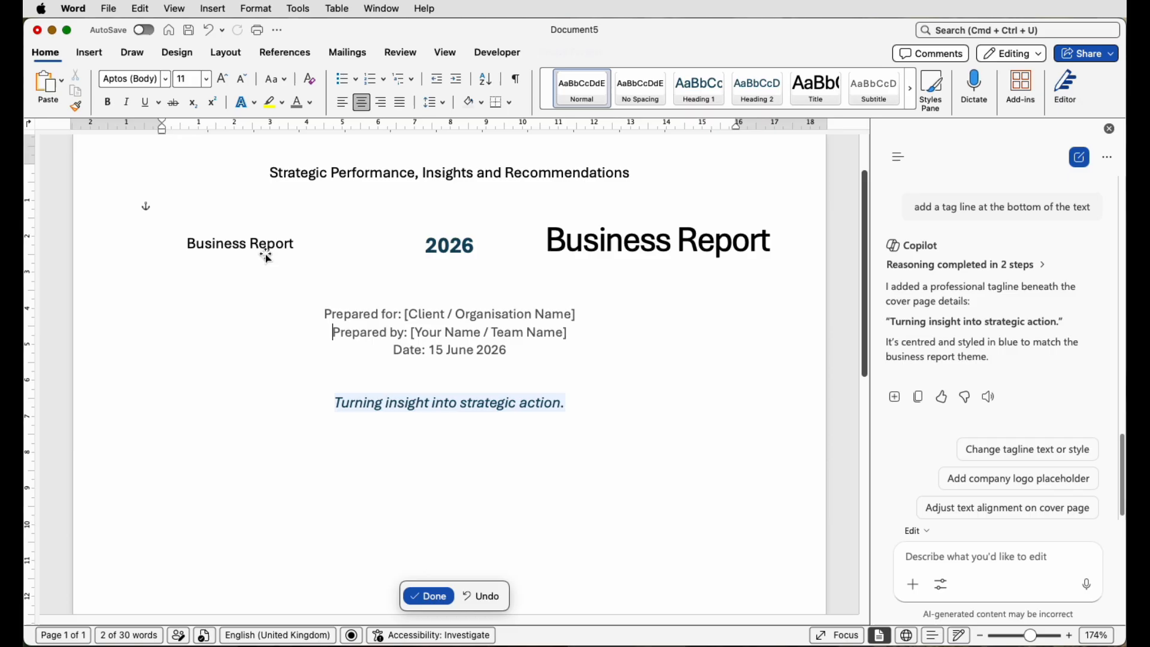
pyautogui.click(262, 254)
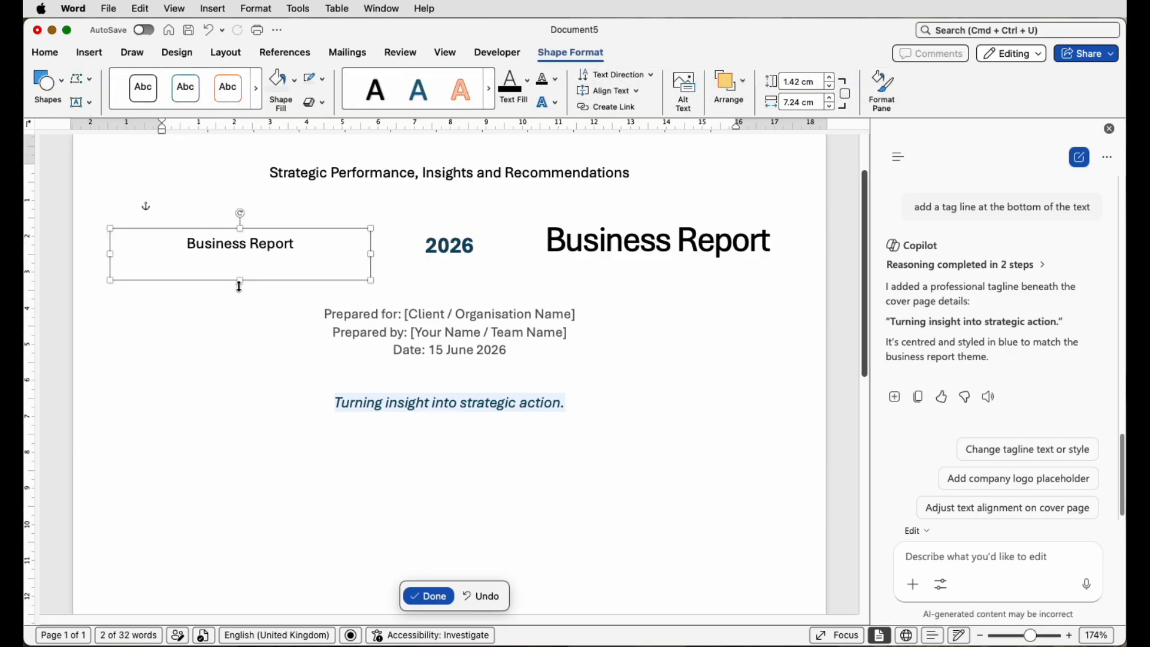
pyautogui.moveTo(254, 256); pyautogui.dragTo(639, 465)
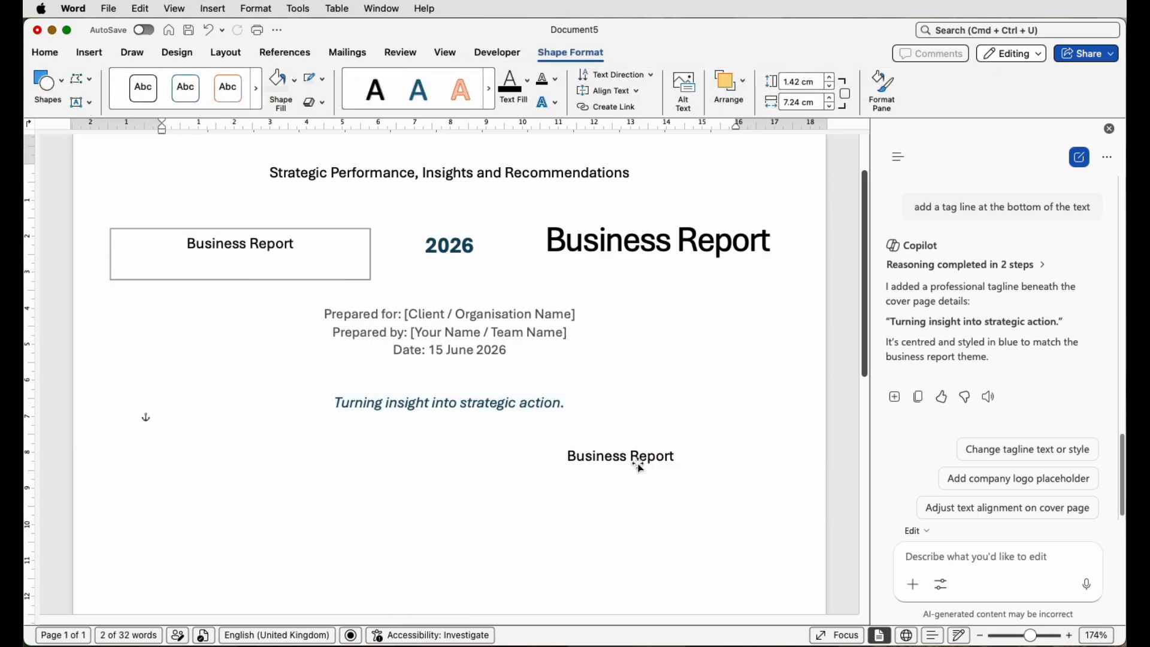
pyautogui.click(599, 174)
pyautogui.moveTo(632, 173); pyautogui.dragTo(311, 175)
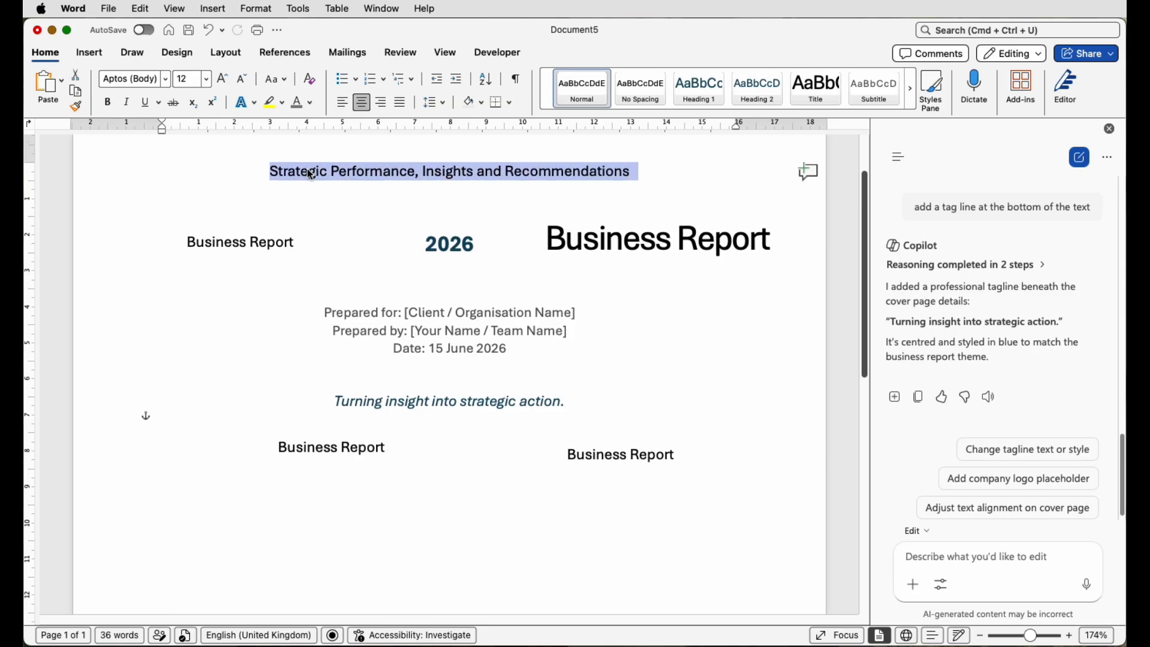
# - Move the subtitle text into the lower-left text box, removing it from the page body
pyautogui.press('super+c')
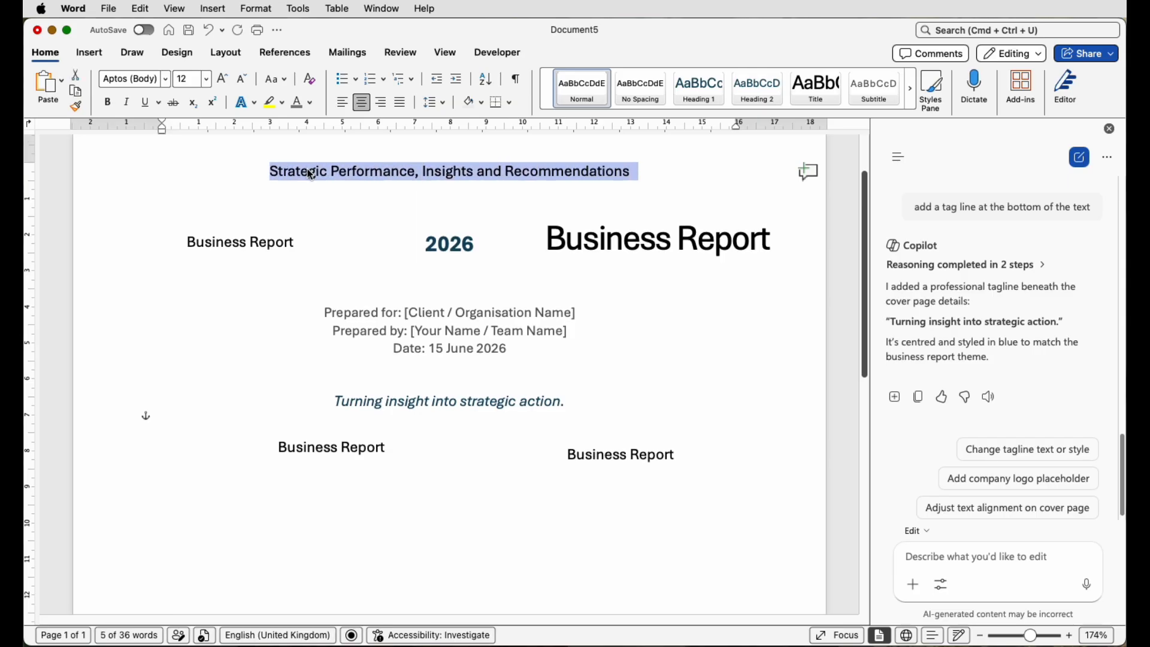
pyautogui.press('BackSpace')
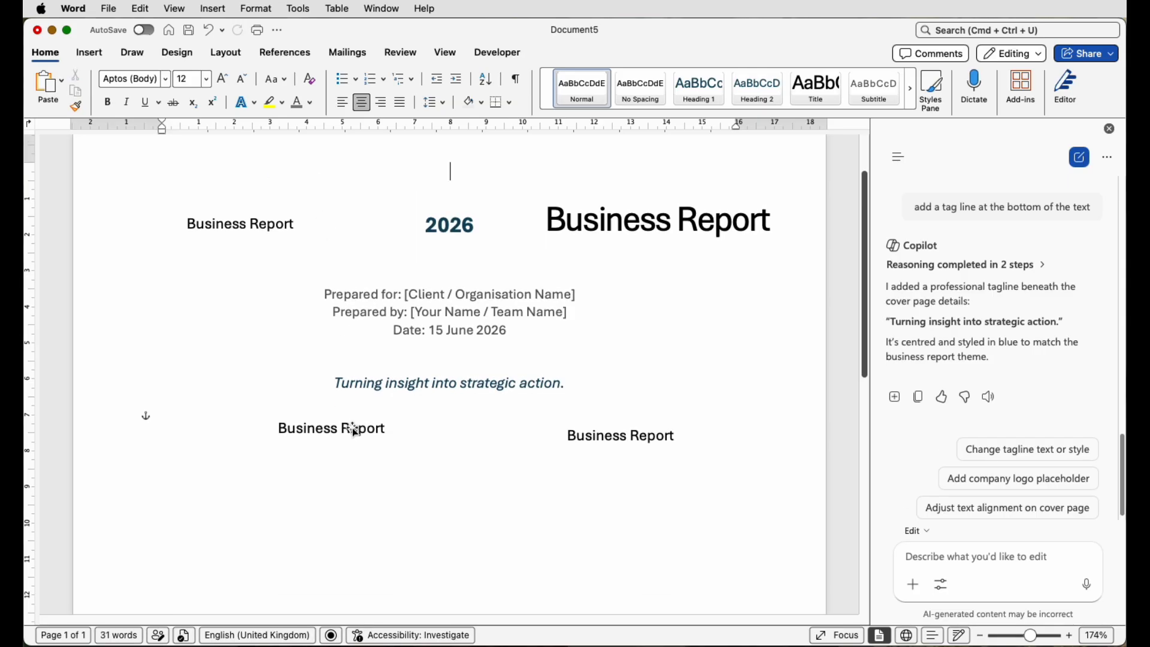
pyautogui.click(360, 430)
pyautogui.moveTo(392, 431); pyautogui.dragTo(307, 430)
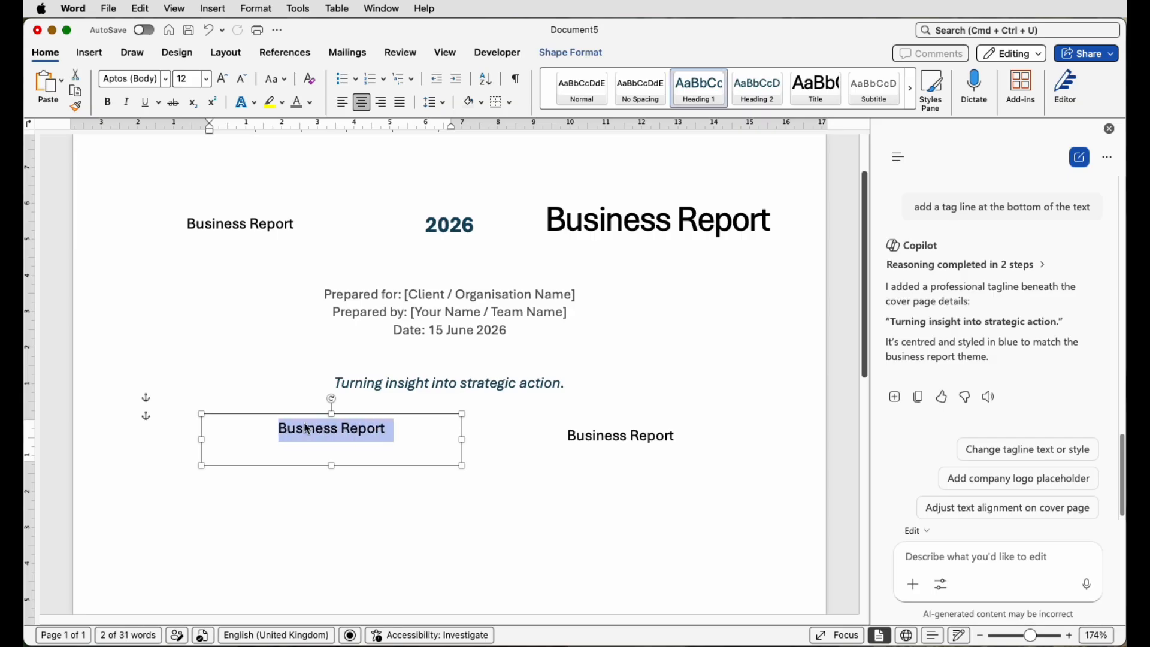
pyautogui.press('cmd+v')
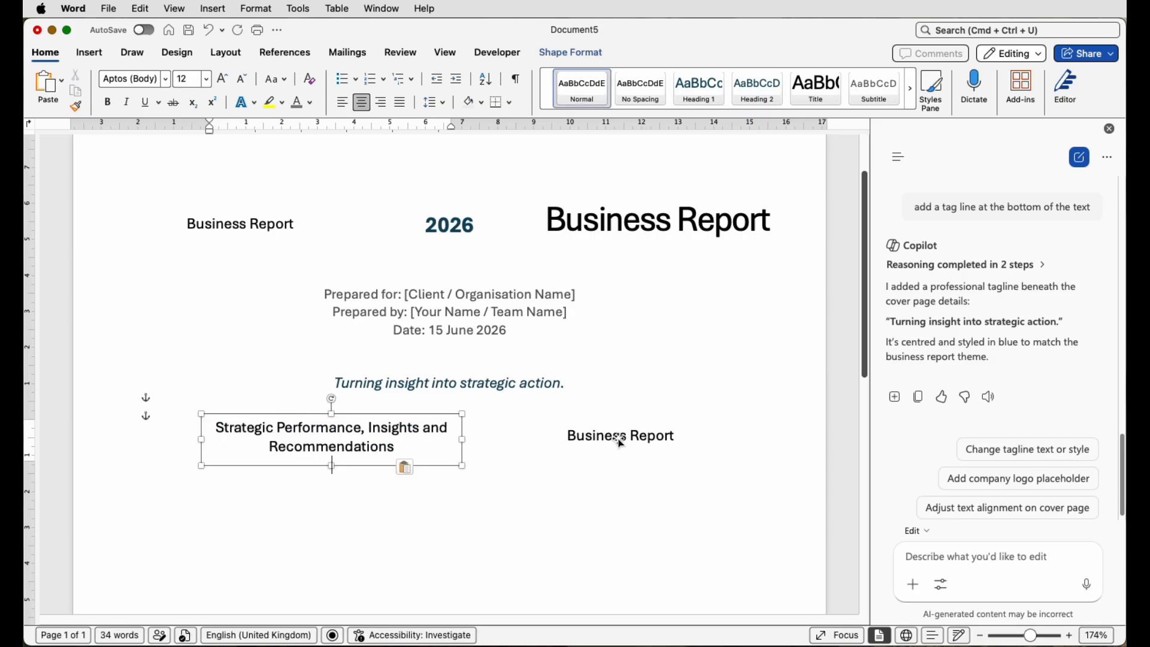
# - Select the year 2026 text and adjust the right-hand Business Report box
pyautogui.click(620, 442)
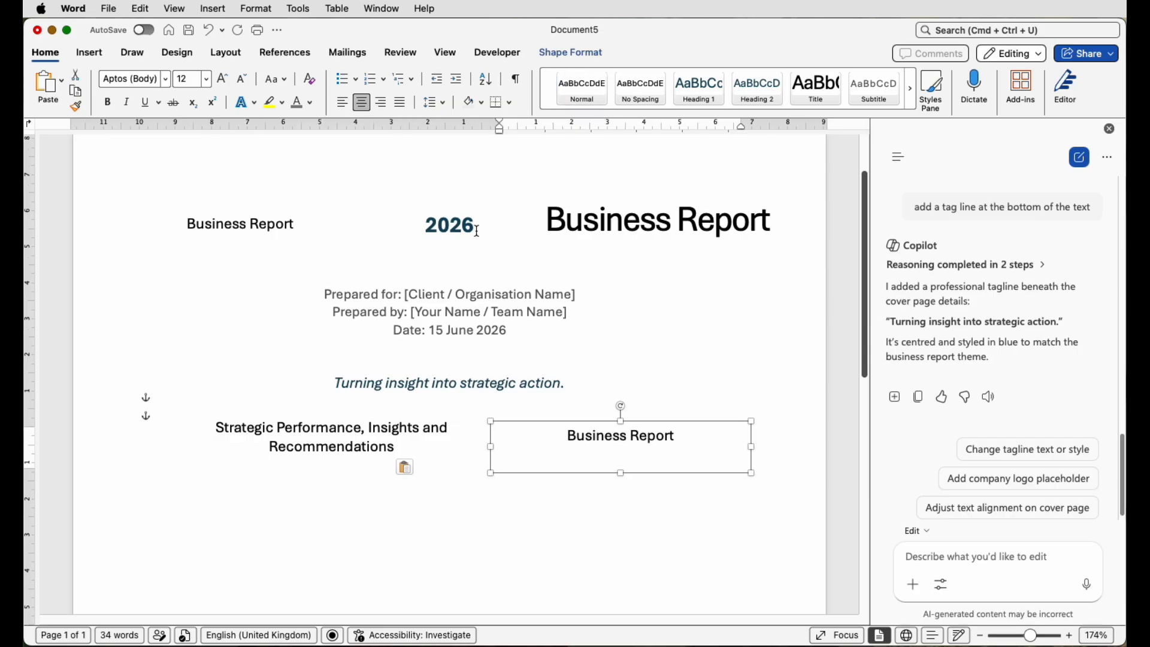
pyautogui.moveTo(477, 230); pyautogui.dragTo(427, 228)
pyautogui.click(450, 232)
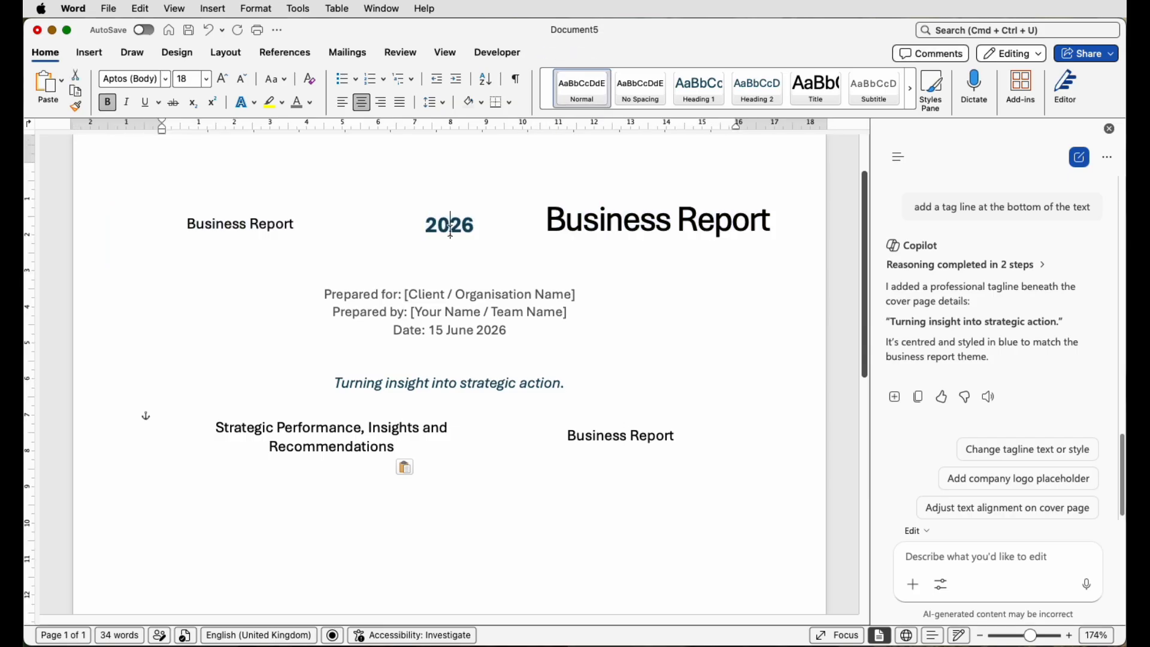
pyautogui.moveTo(671, 439); pyautogui.dragTo(673, 437)
# - Cut the Prepared for line into a duplicated subtitle text box
pyautogui.click(326, 527)
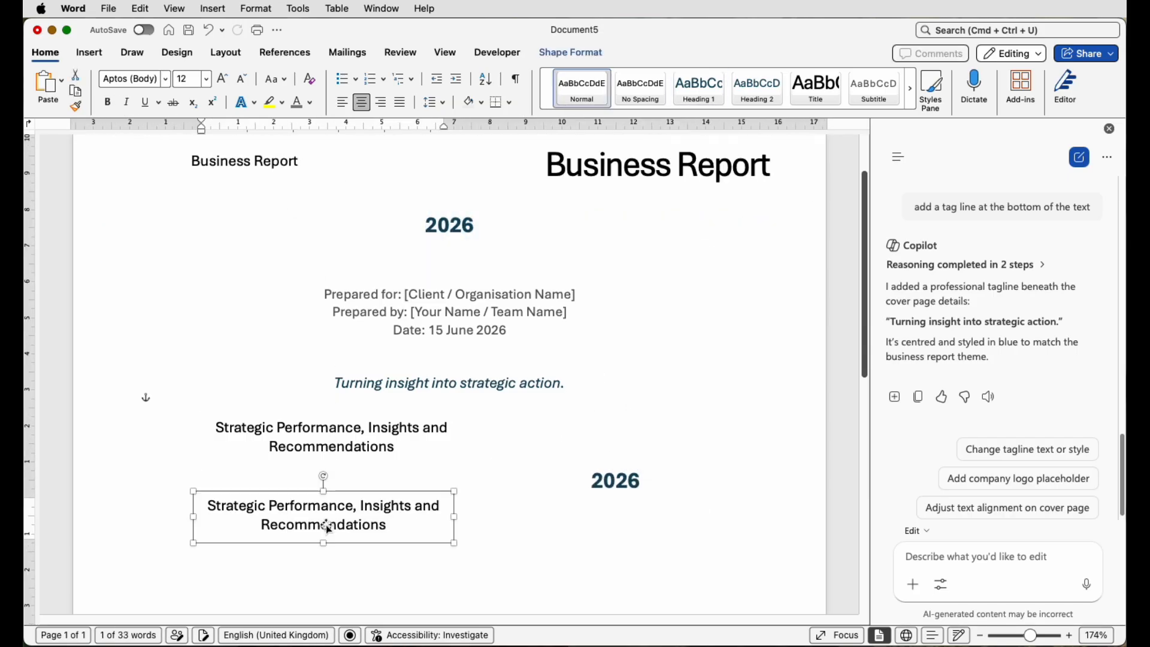
pyautogui.press('super+v')
pyautogui.moveTo(324, 294); pyautogui.dragTo(578, 294)
pyautogui.press('super+x')
pyautogui.press('super+v')
# - Resize, narrow and reposition the Prepared for text box
pyautogui.moveTo(323, 526); pyautogui.dragTo(324, 557)
pyautogui.moveTo(323, 473); pyautogui.dragTo(323, 437)
pyautogui.moveTo(352, 500); pyautogui.dragTo(283, 301)
pyautogui.moveTo(386, 299); pyautogui.dragTo(275, 299)
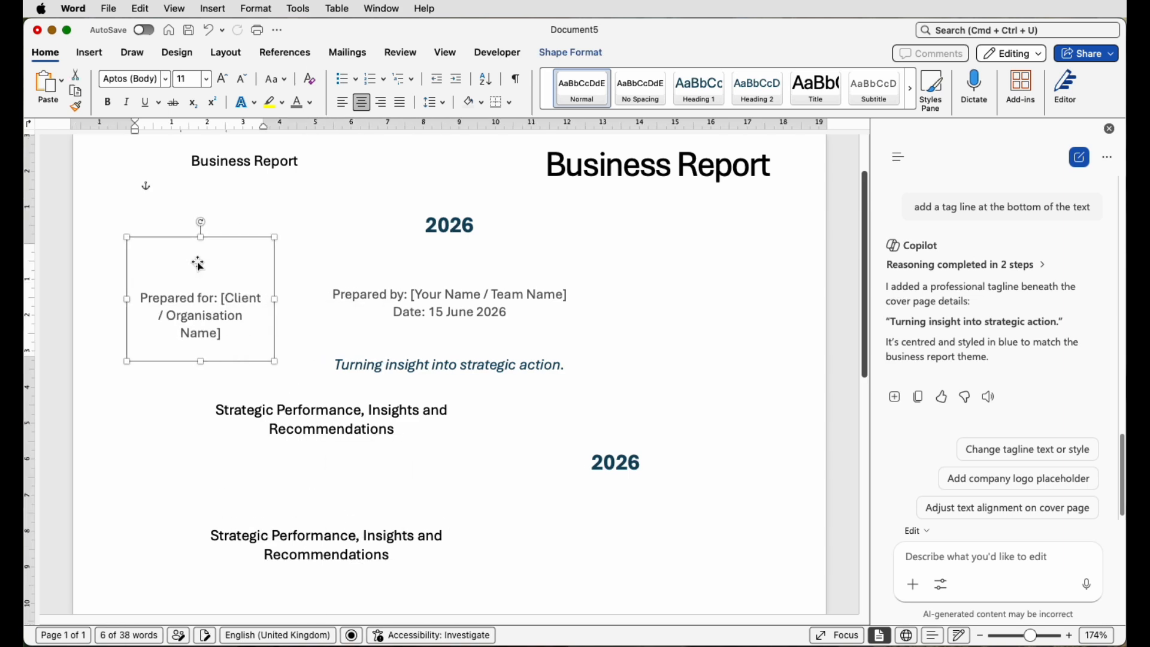
pyautogui.moveTo(197, 263); pyautogui.dragTo(690, 520)
# - Copy the Prepared by line into a duplicate box and delete it from the body
pyautogui.click(508, 302)
pyautogui.moveTo(331, 285); pyautogui.dragTo(569, 286)
pyautogui.press('super+c')
pyautogui.click(403, 565)
pyautogui.press('super+a')
pyautogui.press('super+v')
pyautogui.press('super+v')
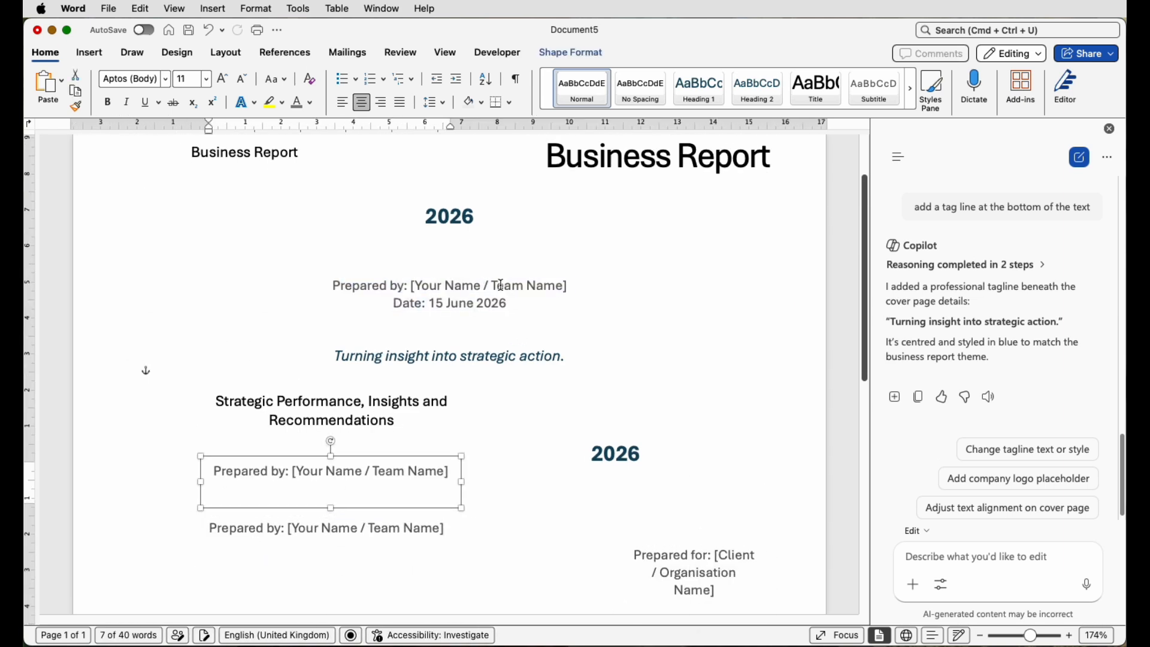
pyautogui.tripleClick(501, 285)
pyautogui.press('BackSpace')
# - Paste the date into a resized duplicate box and delete the body Date and 2026 lines
pyautogui.press('super+v')
pyautogui.moveTo(462, 490); pyautogui.dragTo(357, 470)
pyautogui.press('super+v')
pyautogui.moveTo(513, 286); pyautogui.dragTo(411, 208)
pyautogui.press('BackSpace')
pyautogui.tripleClick(460, 214)
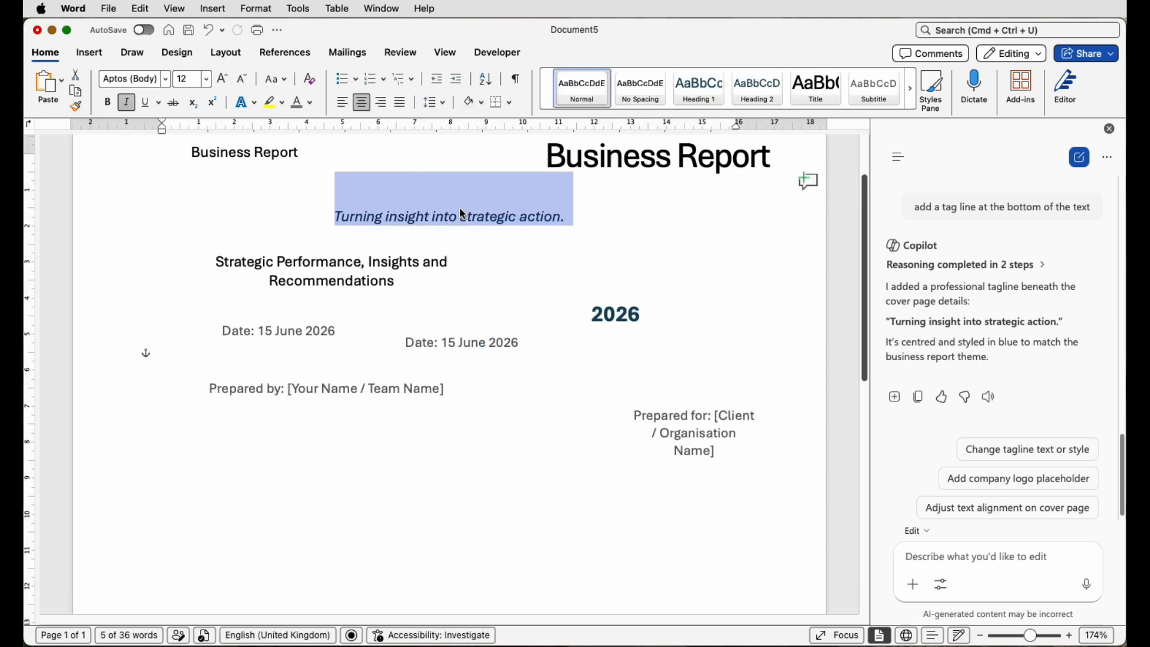
pyautogui.click(487, 342)
pyautogui.press('super+v')
# - Put the tagline into its own text box and delete it from the page body
pyautogui.tripleClick(379, 218)
pyautogui.press('BackSpace')
pyautogui.tripleClick(245, 153)
pyautogui.press('BackSpace')
pyautogui.scroll(-10, 377, 180)
# - Stack the title, 2026, Prepared for, Prepared by and Date boxes down the left side
pyautogui.moveTo(535, 186); pyautogui.dragTo(385, 388)
pyautogui.moveTo(520, 229); pyautogui.dragTo(397, 231)
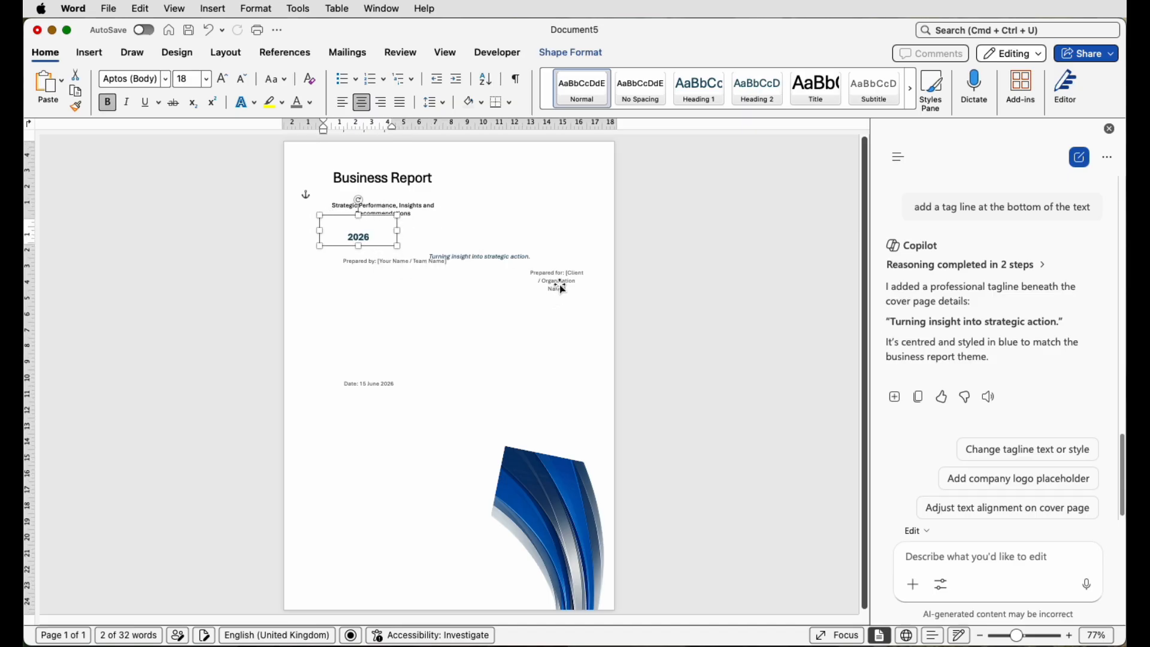
pyautogui.moveTo(563, 289); pyautogui.dragTo(371, 533)
pyautogui.moveTo(379, 259); pyautogui.dragTo(367, 503)
pyautogui.click(367, 384)
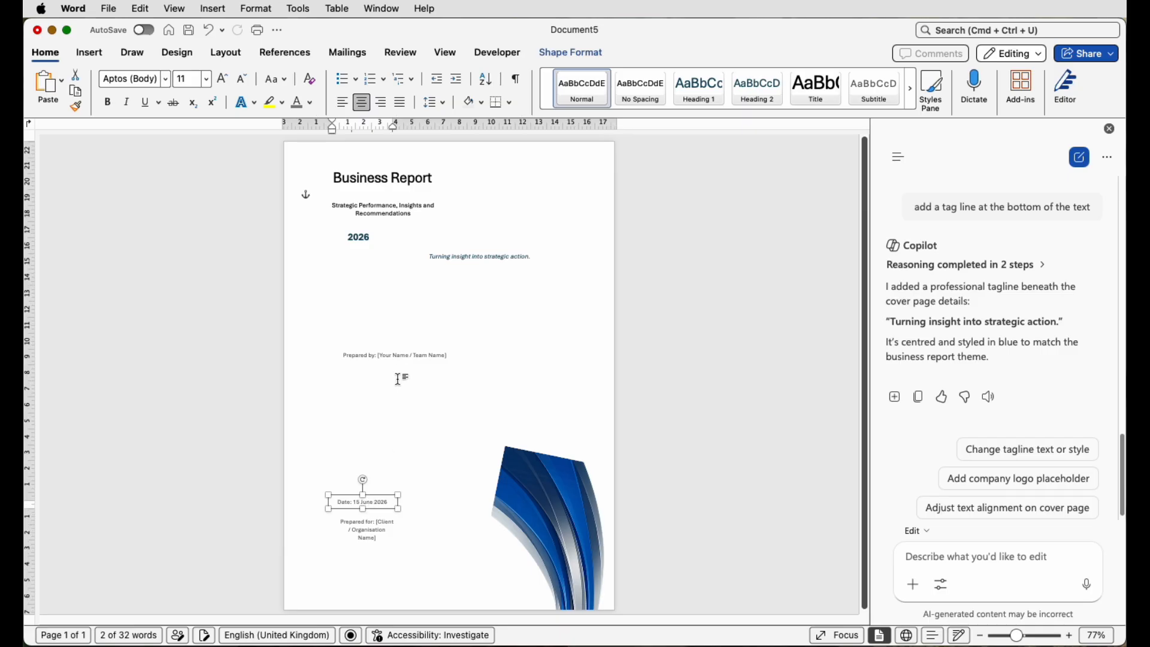
# - Place the widened tagline under the date and nudge the 2026, subtitle and title boxes down
pyautogui.moveTo(469, 257); pyautogui.dragTo(368, 428)
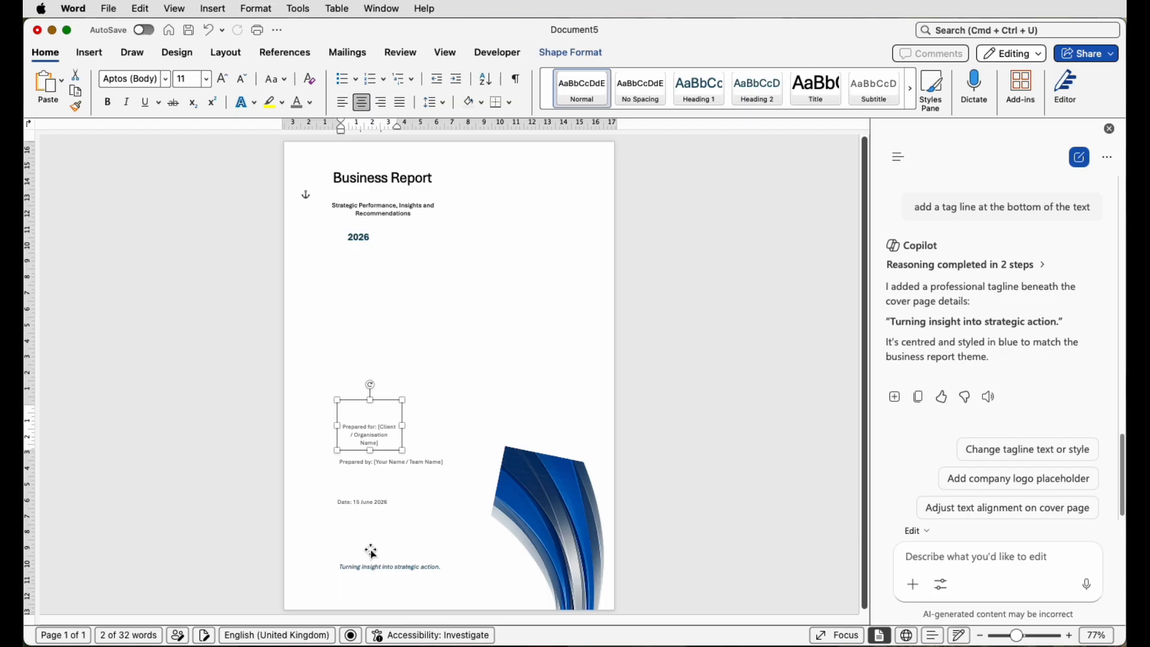
pyautogui.moveTo(372, 569); pyautogui.dragTo(377, 536)
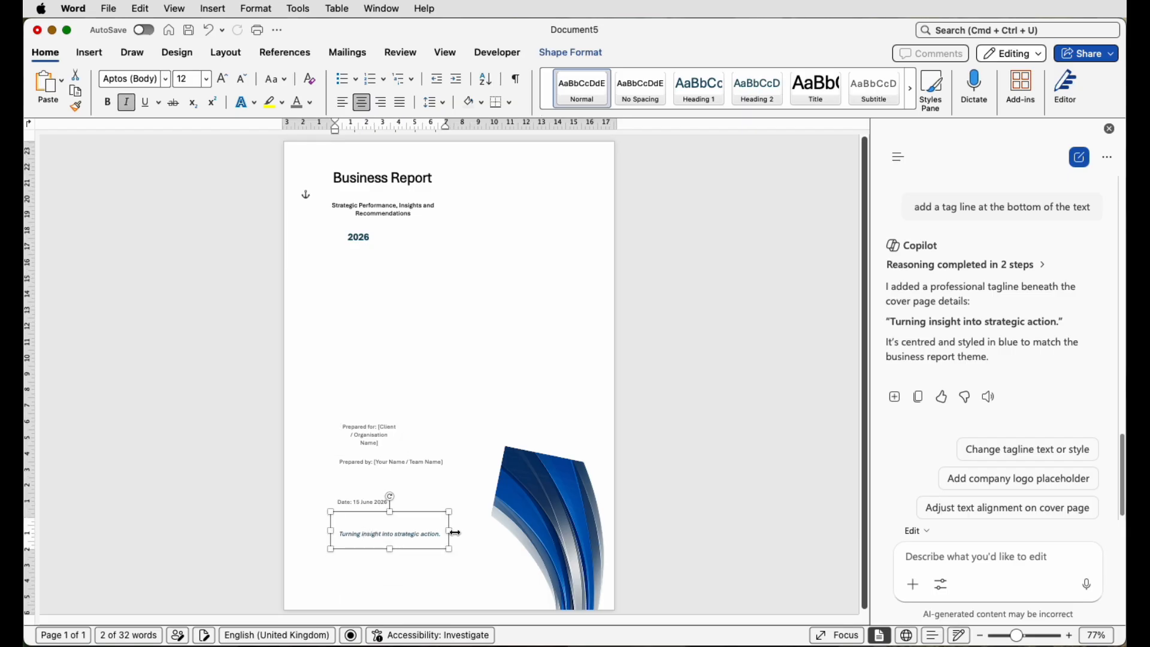
pyautogui.moveTo(450, 532); pyautogui.dragTo(463, 531)
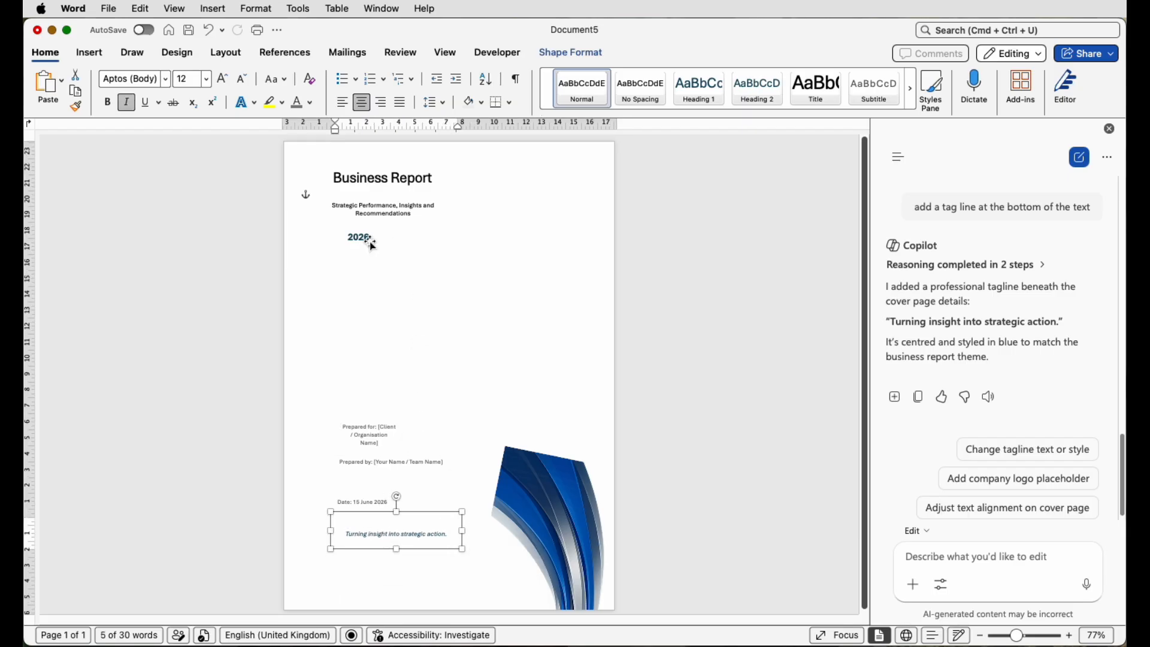
pyautogui.moveTo(370, 247); pyautogui.dragTo(370, 308)
pyautogui.moveTo(382, 198); pyautogui.dragTo(377, 243)
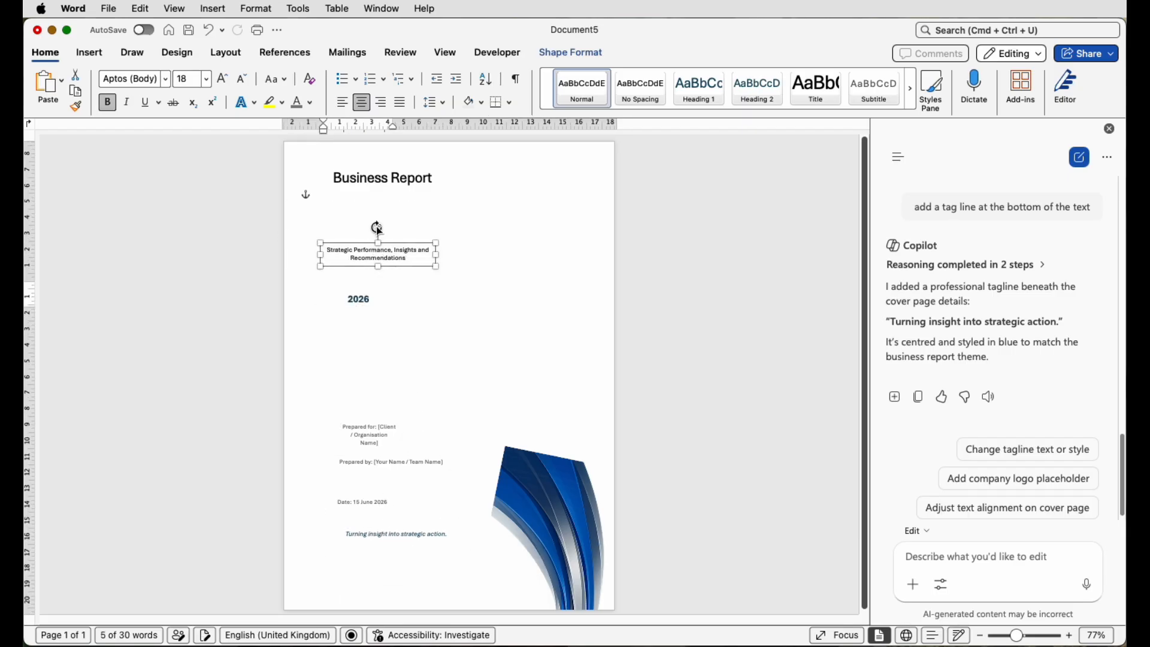
pyautogui.moveTo(381, 178); pyautogui.dragTo(379, 209)
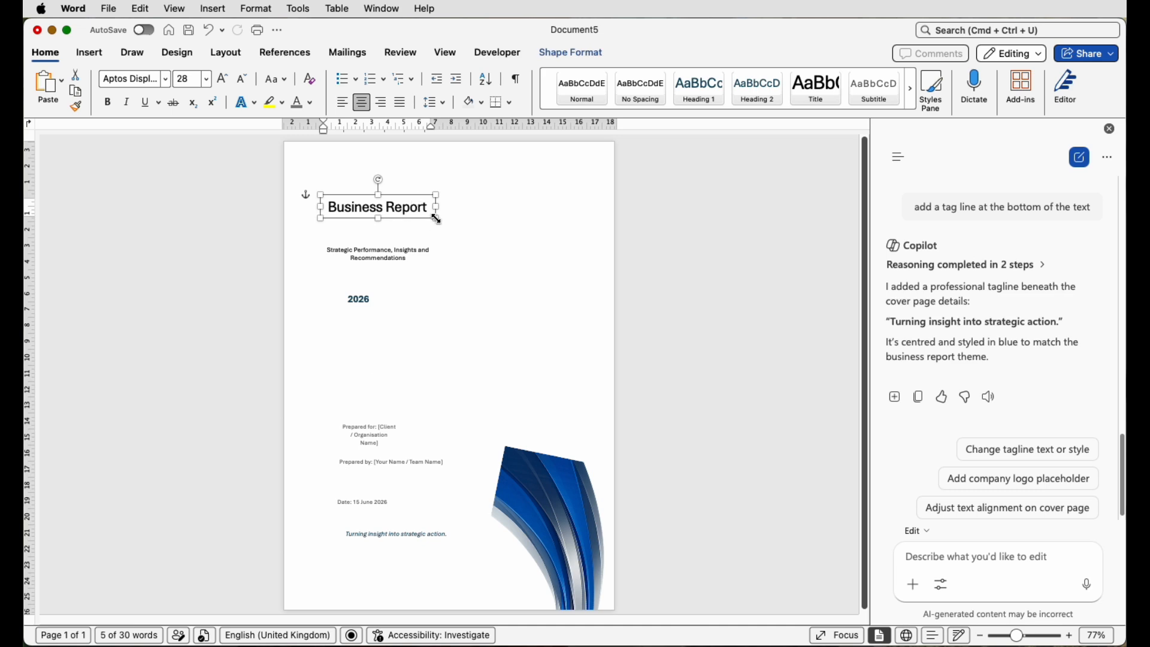
# - Enlarge the Business Report title box and raise the title font to 48 pt
pyautogui.moveTo(437, 219); pyautogui.dragTo(480, 238)
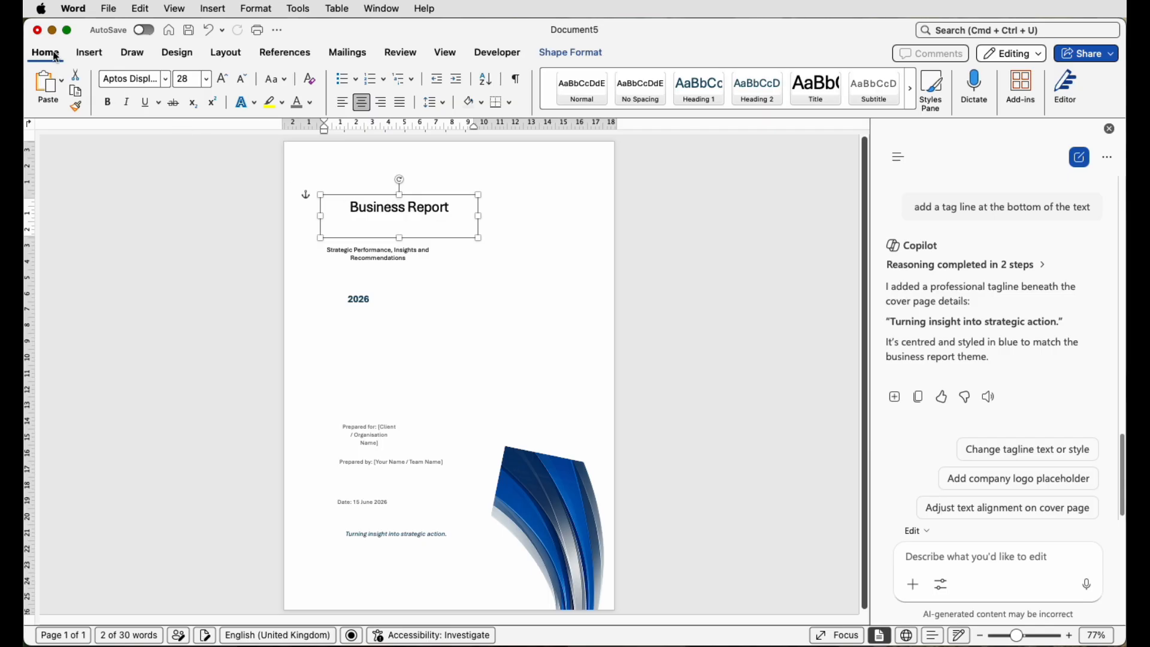
pyautogui.click(165, 79)
pyautogui.click(167, 84)
pyautogui.click(223, 83)
pyautogui.click(222, 83)
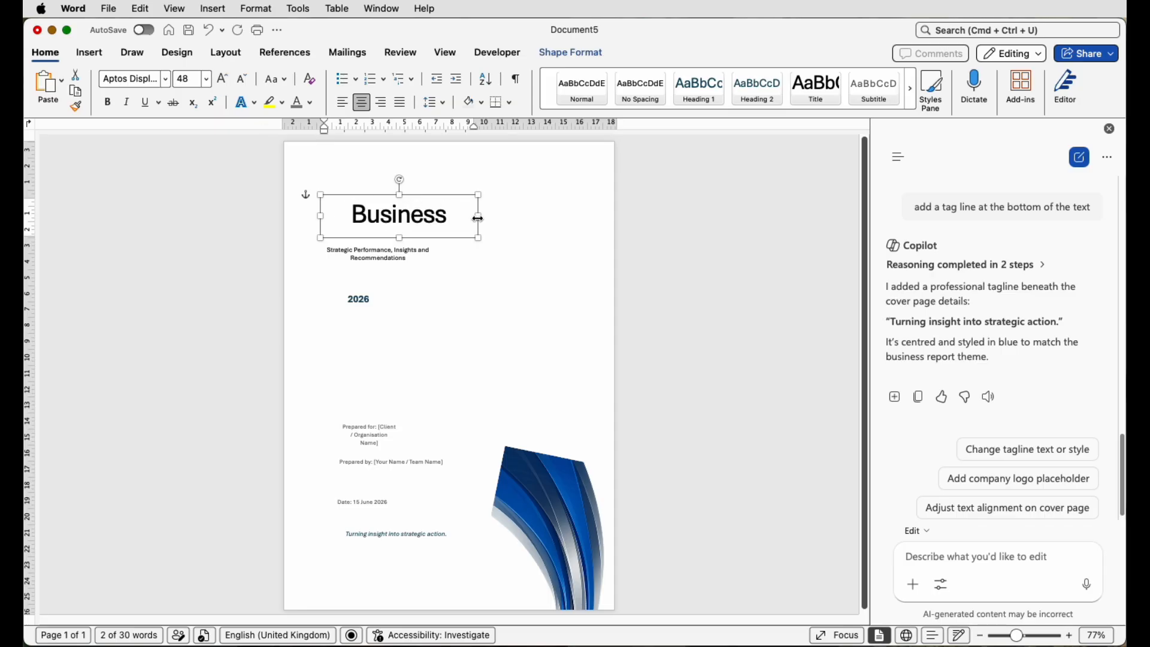
# - Widen the title box, left-align the title and set its size to 50 pt
pyautogui.moveTo(478, 216); pyautogui.dragTo(493, 266)
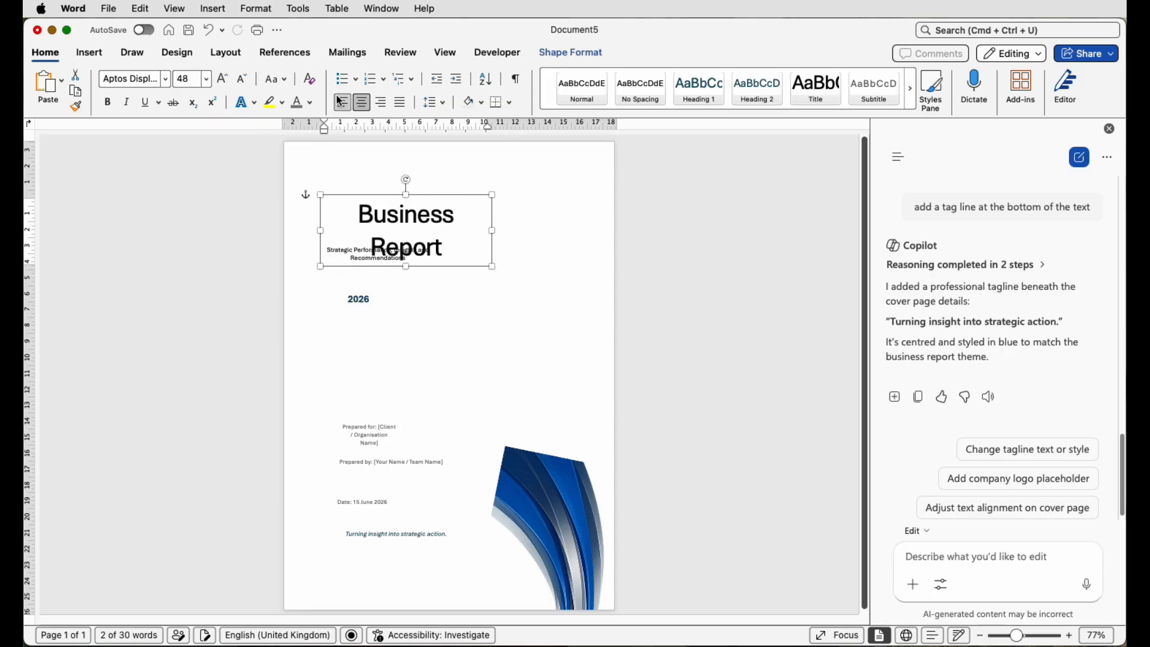
pyautogui.click(342, 102)
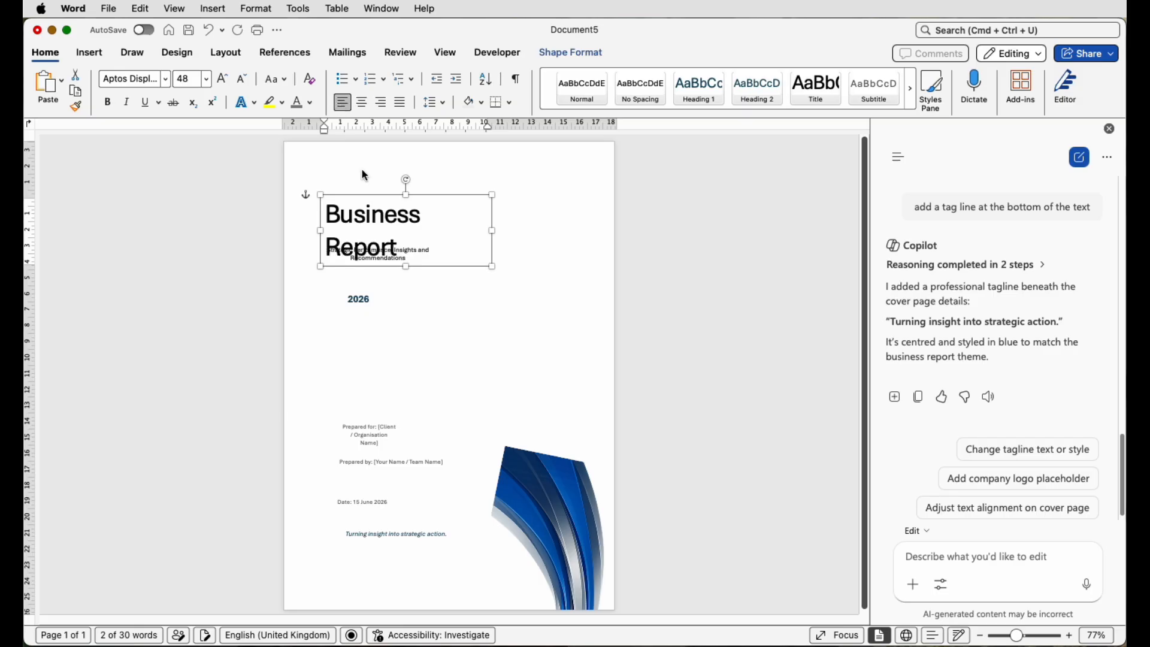
pyautogui.click(223, 78)
pyautogui.click(180, 79)
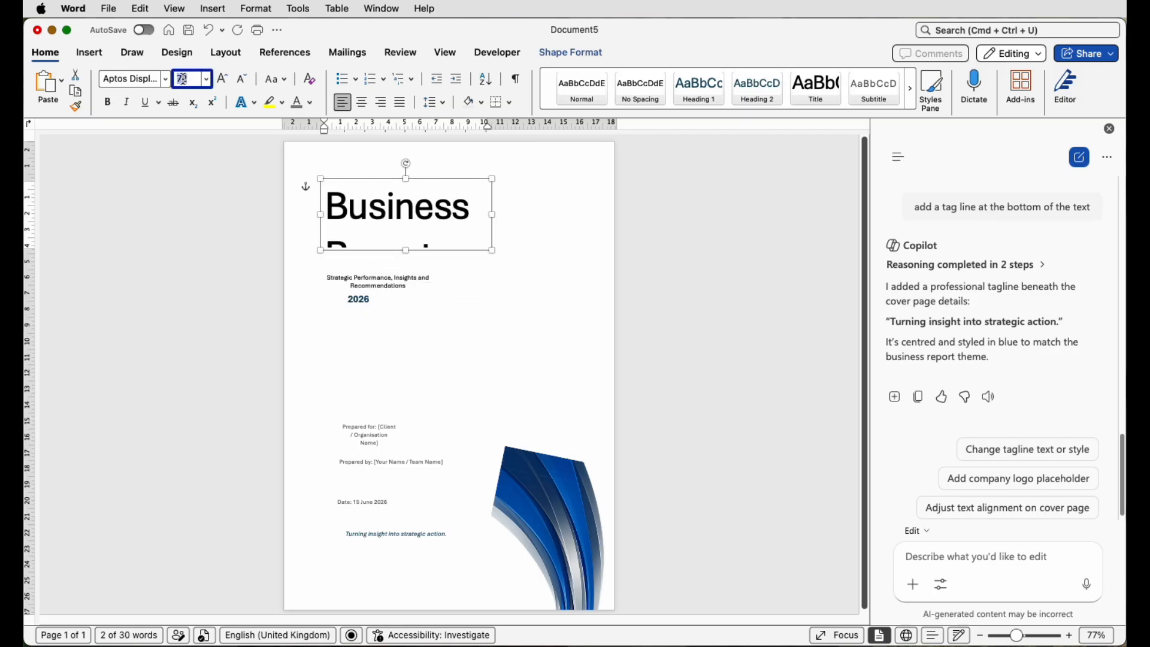
pyautogui.write('50')
pyautogui.press('Return')
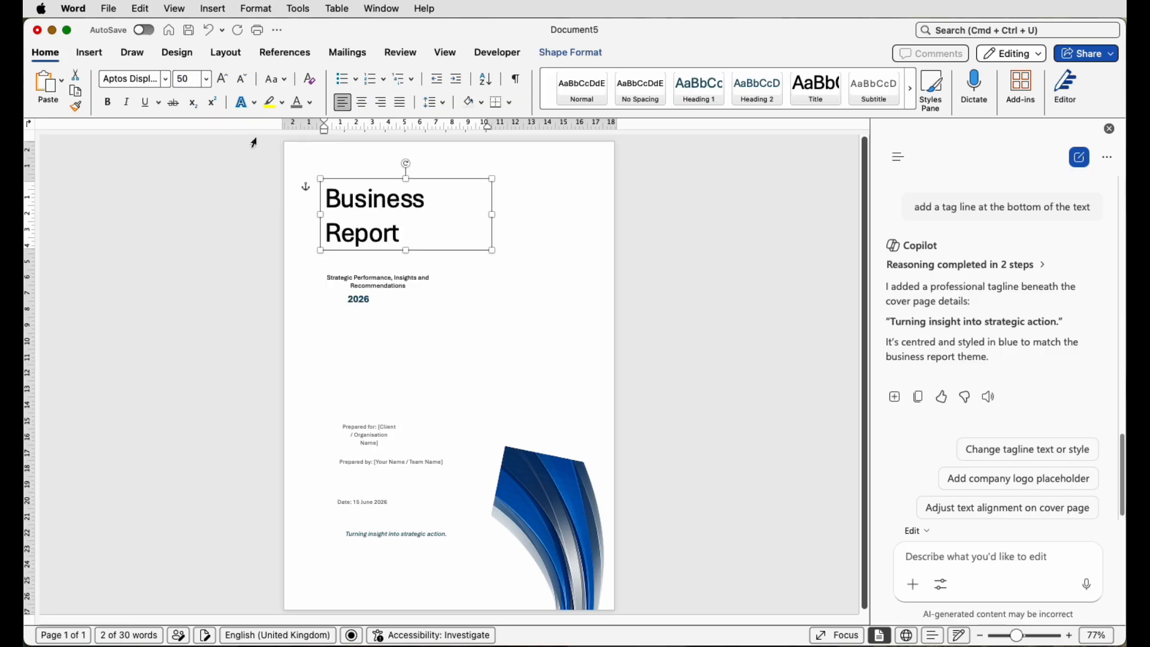
pyautogui.click(399, 286)
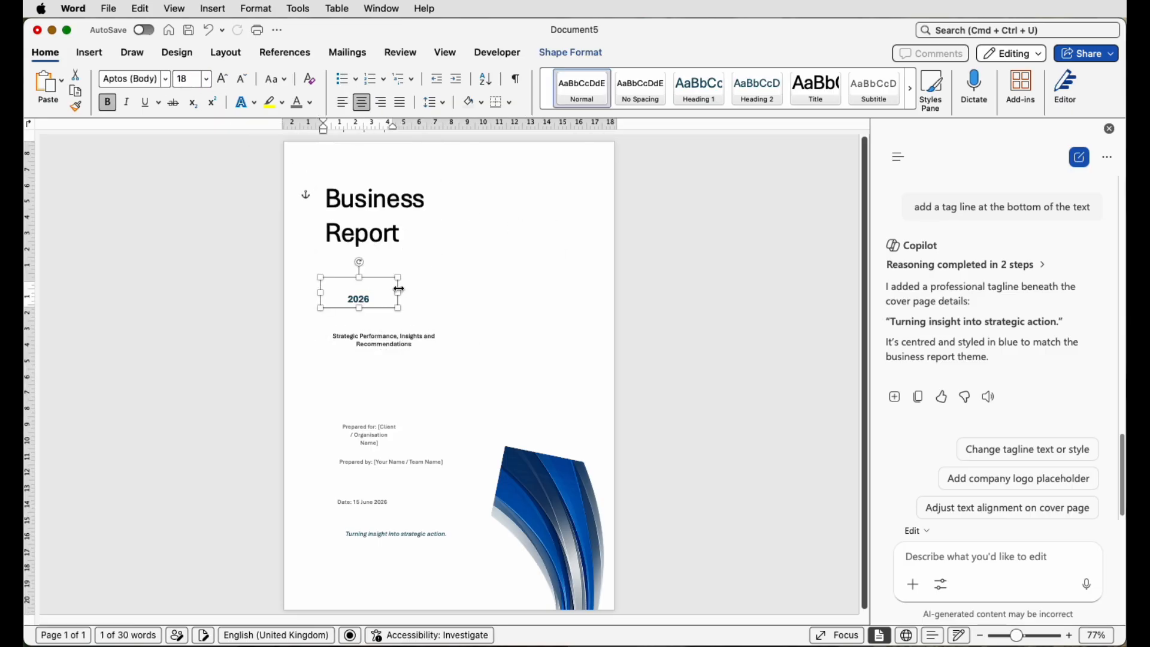
# - Enlarge the 2026 box and increase 2026 to 72 pt
pyautogui.moveTo(409, 274); pyautogui.dragTo(432, 260)
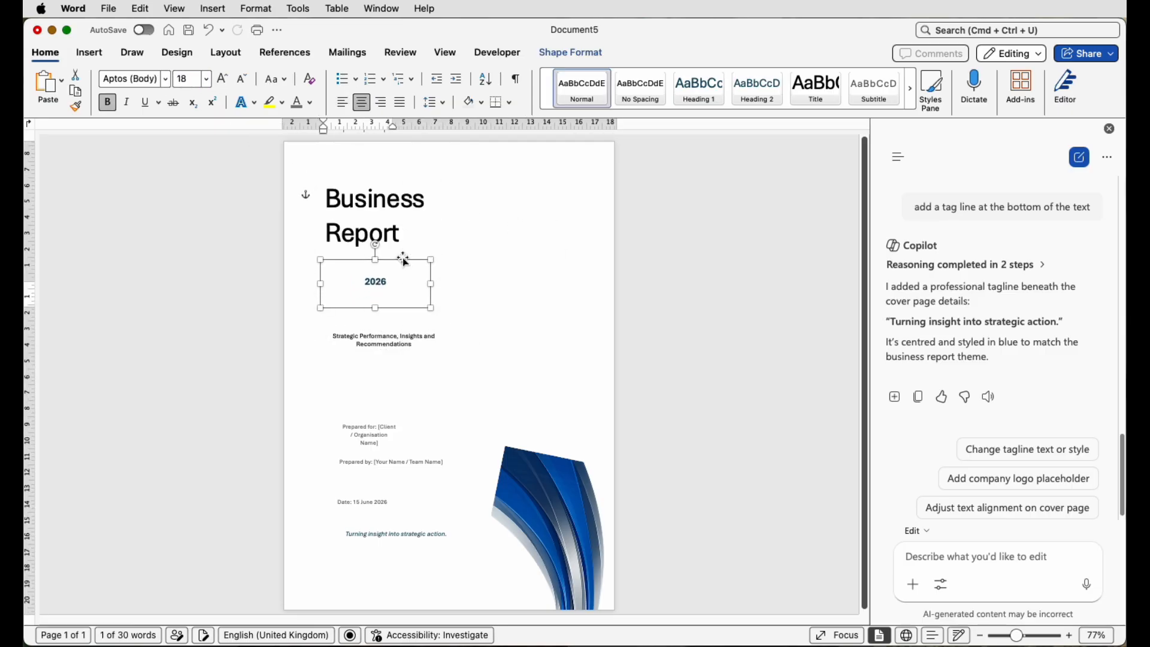
pyautogui.click(222, 80)
pyautogui.click(222, 81)
pyautogui.click(222, 81)
pyautogui.click(222, 81)
pyautogui.click(222, 80)
pyautogui.click(222, 81)
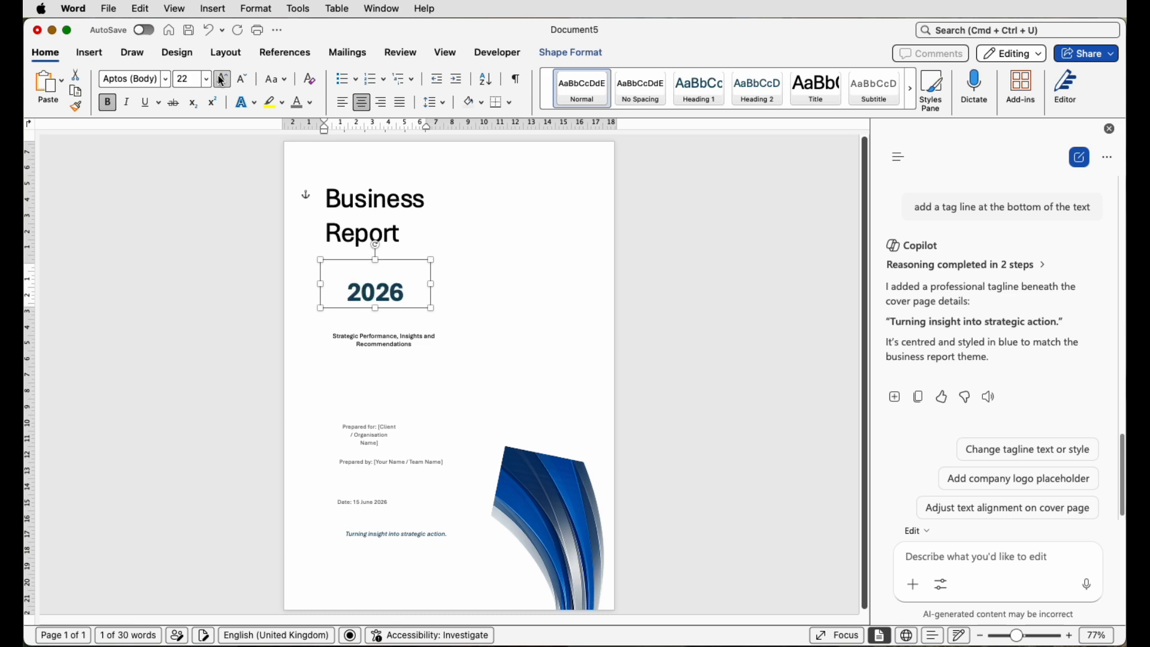
pyautogui.click(222, 80)
pyautogui.click(222, 80)
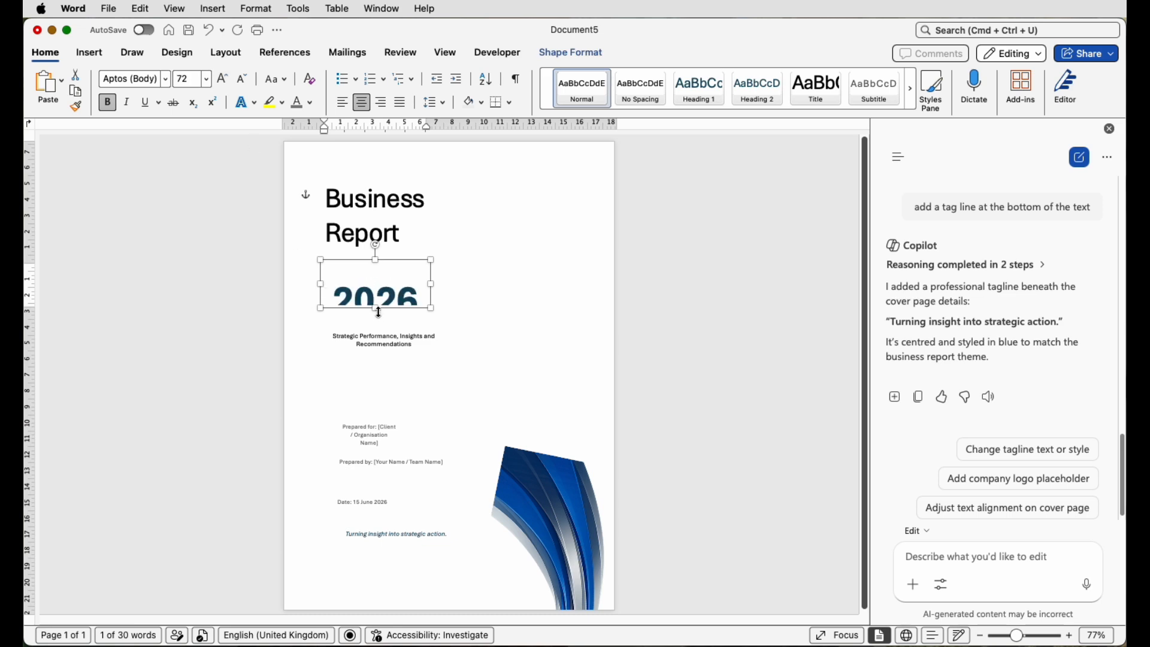
pyautogui.moveTo(380, 312); pyautogui.dragTo(386, 290)
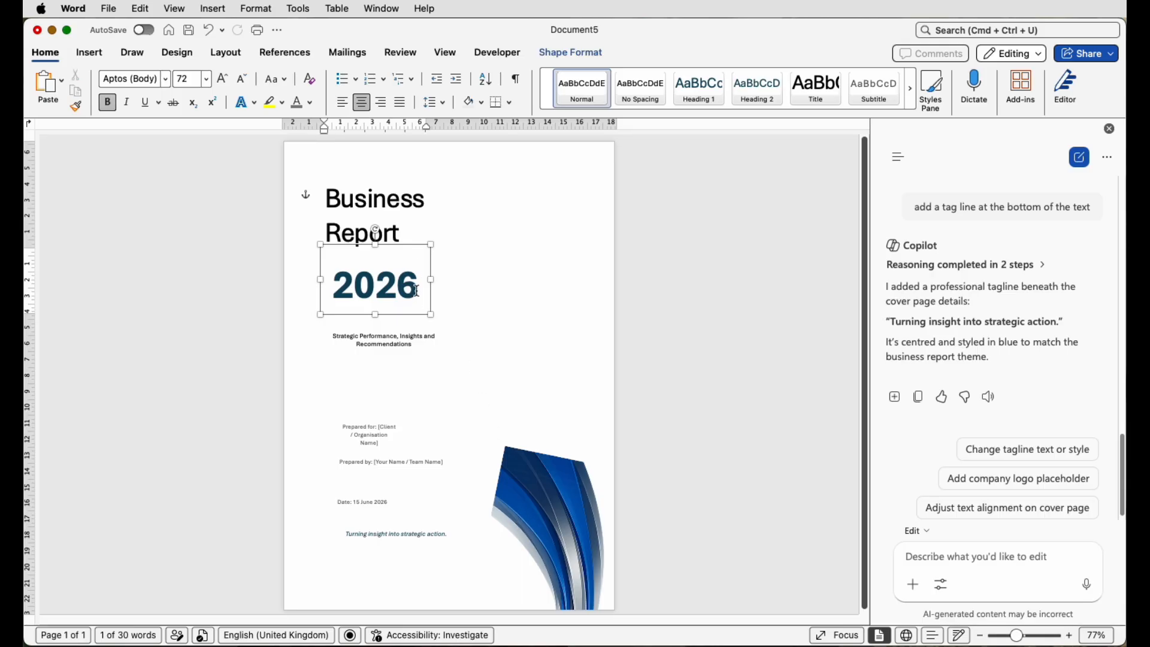
# - Recolour the '26' of 2026 with a grey-blue sampled from the swirl image
pyautogui.moveTo(418, 292); pyautogui.dragTo(383, 290)
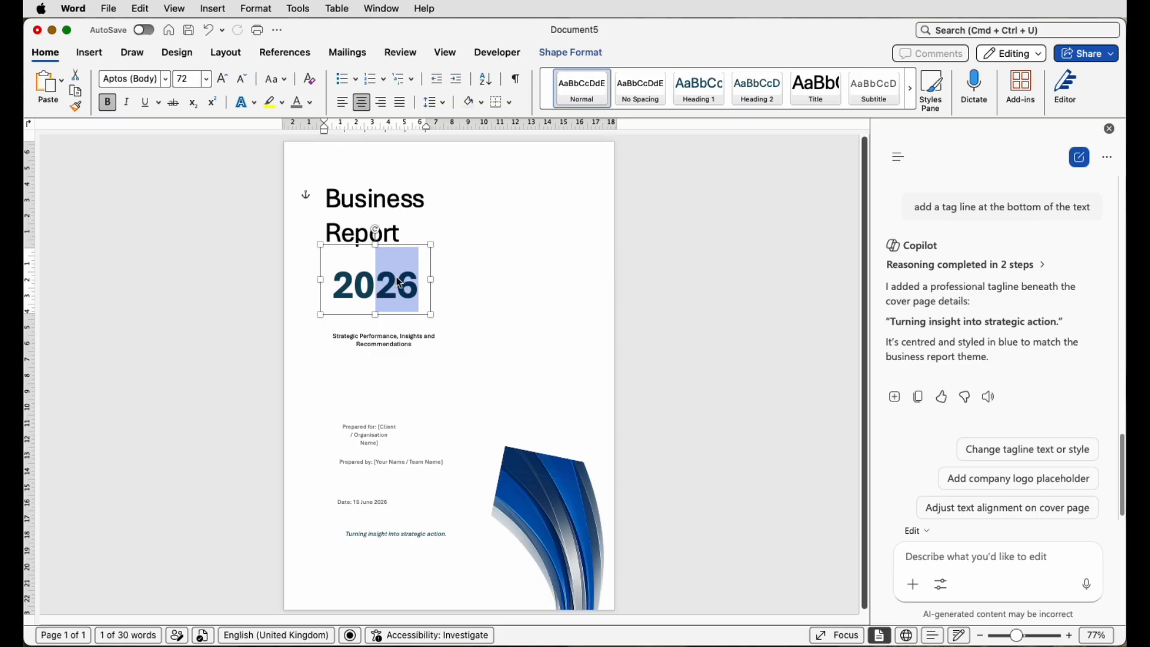
pyautogui.click(311, 102)
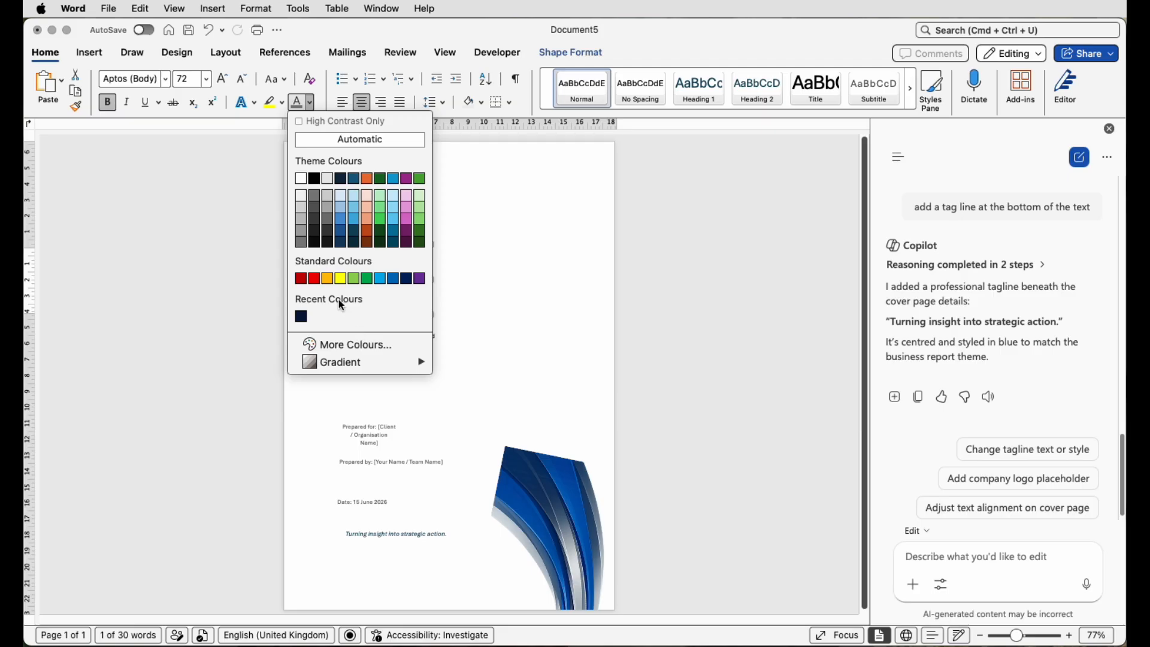
pyautogui.click(352, 347)
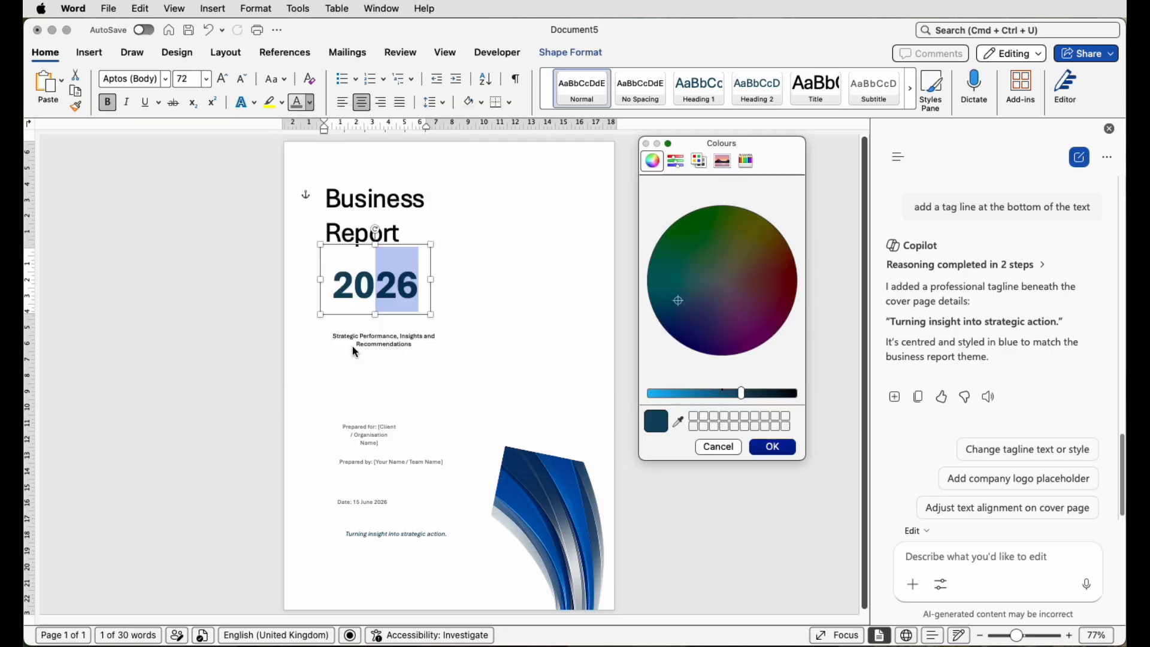
pyautogui.click(678, 421)
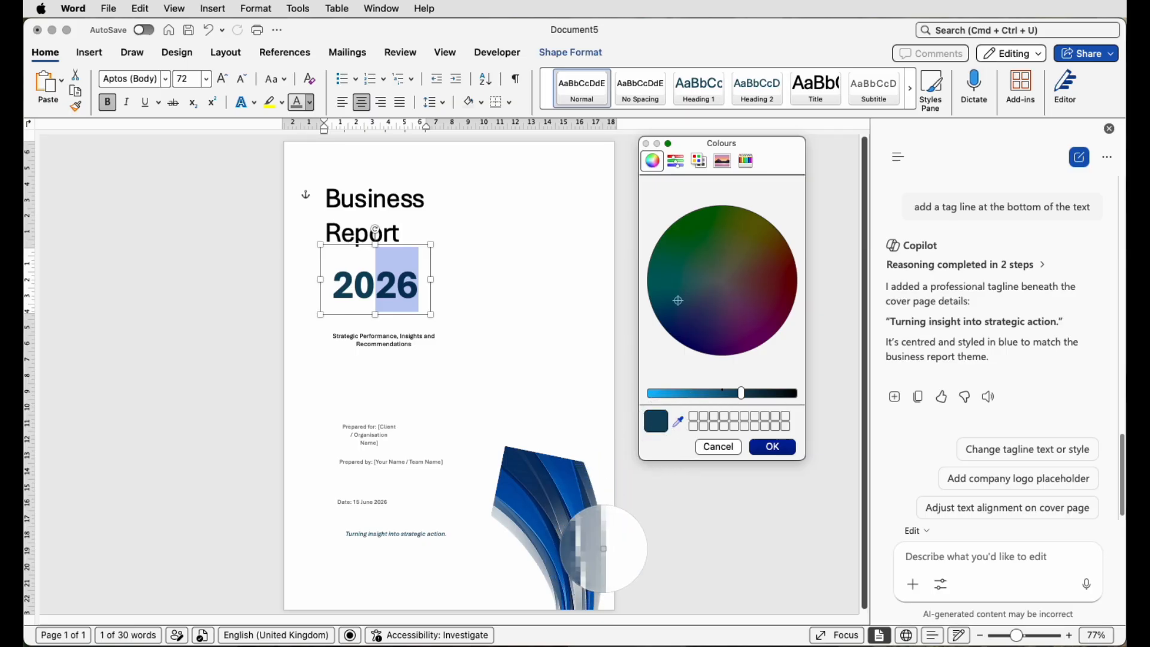
pyautogui.click(601, 538)
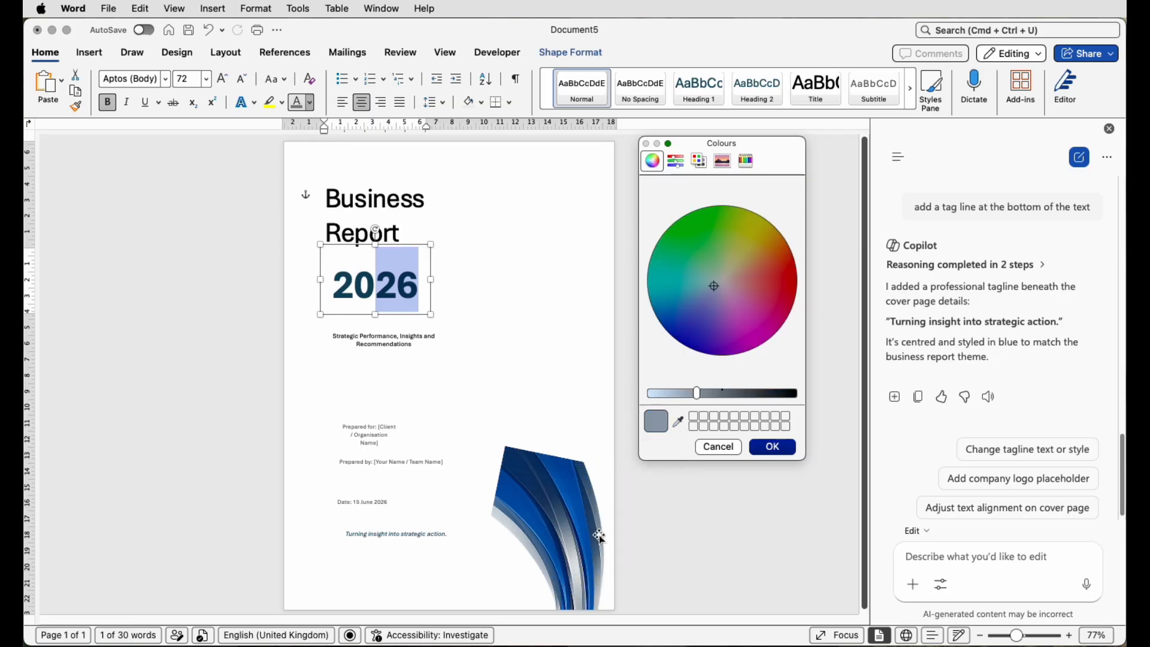
pyautogui.click(774, 448)
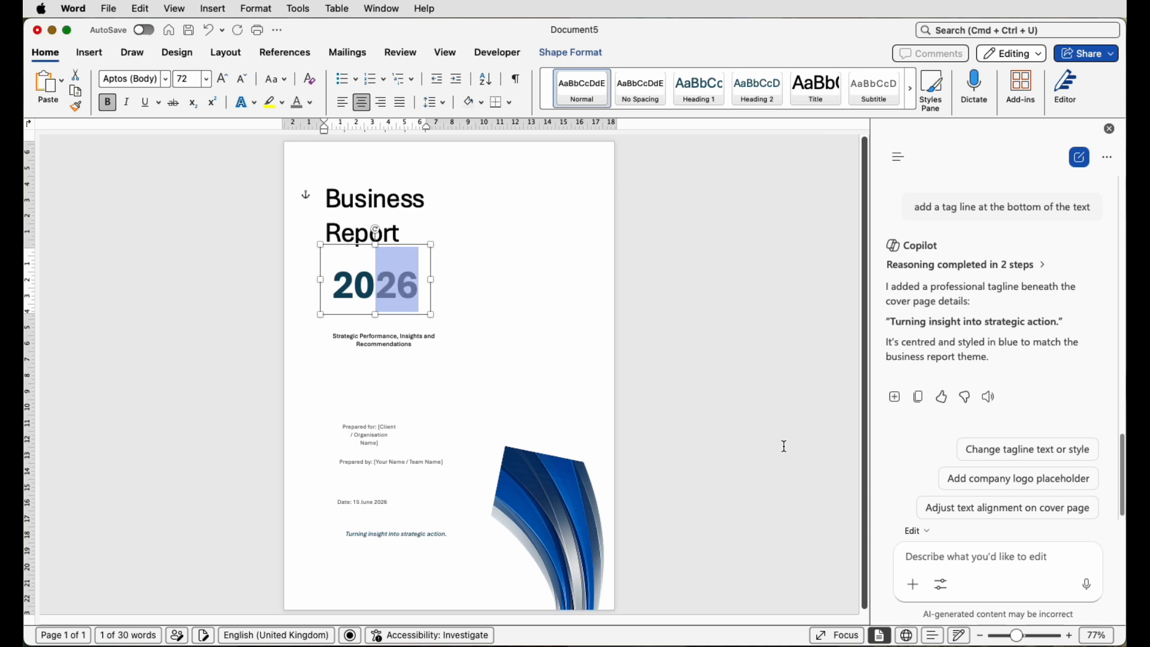
pyautogui.click(493, 322)
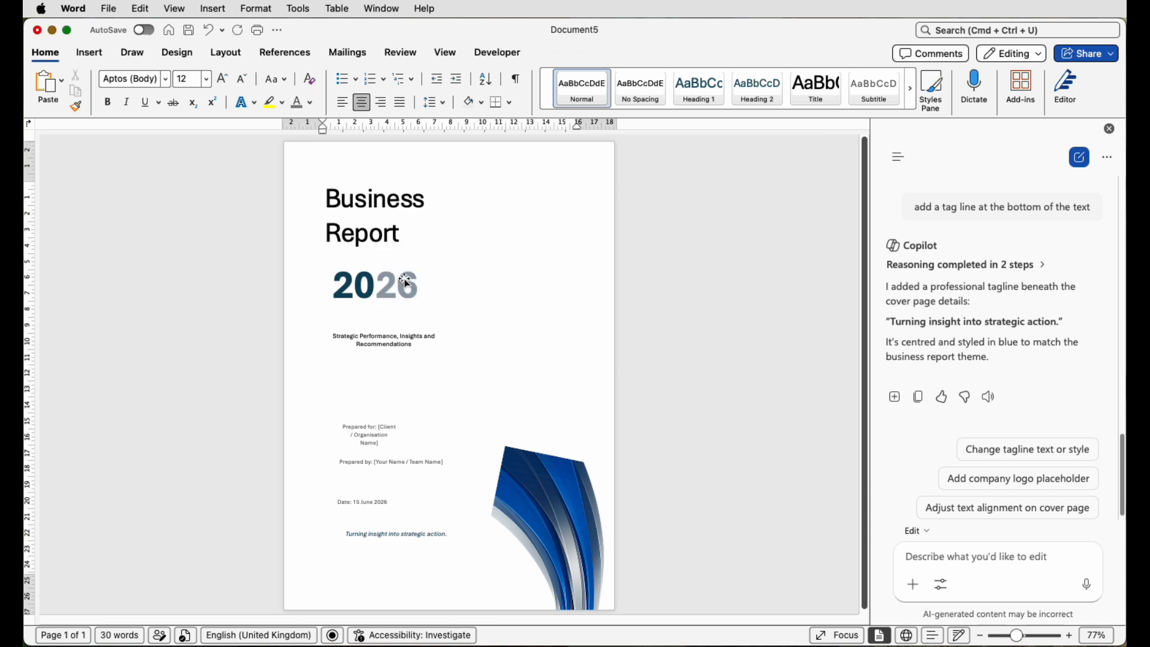
# - Increase the subtitle text to 18 pt
pyautogui.click(392, 338)
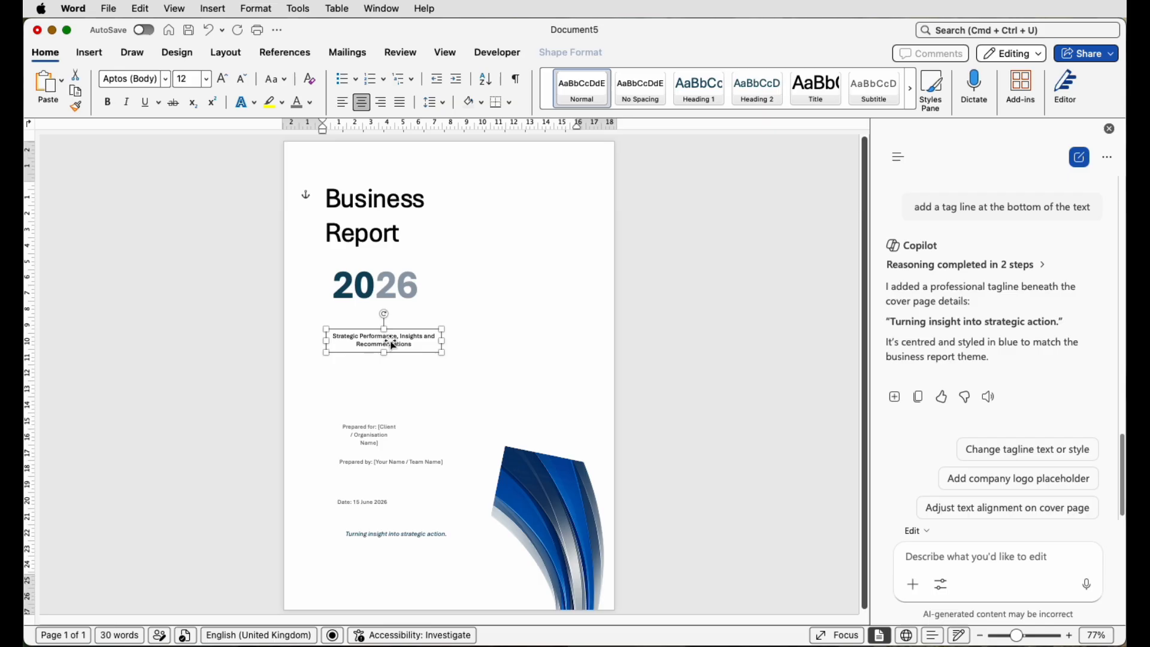
pyautogui.click(223, 81)
pyautogui.click(223, 81)
pyautogui.click(223, 81)
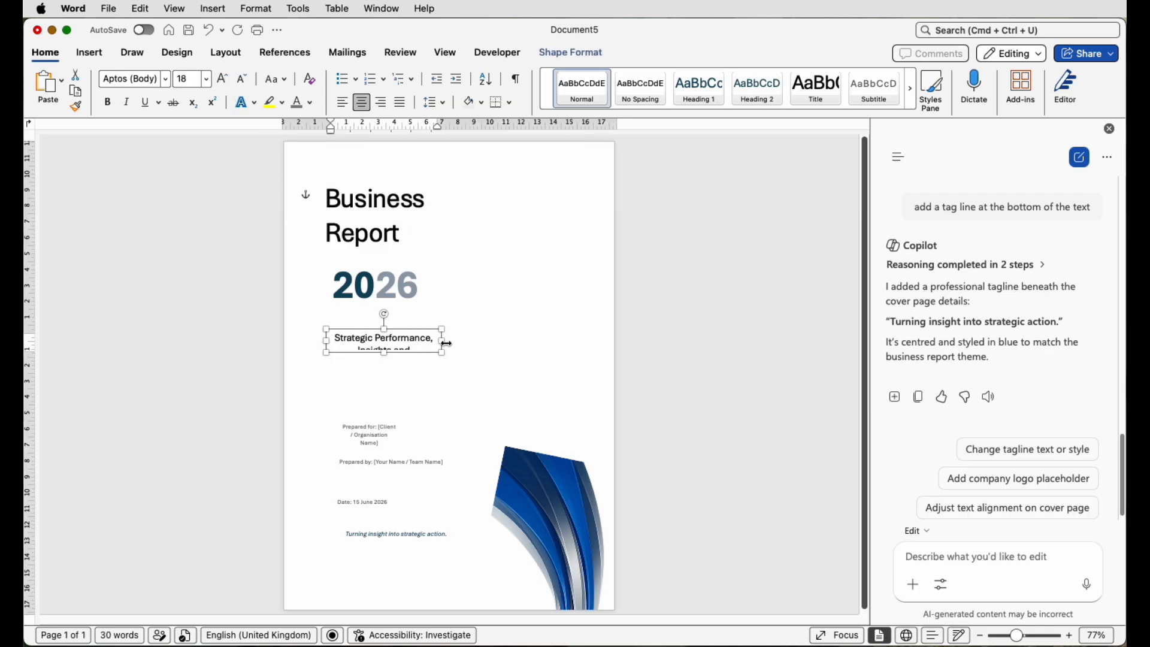
# - Resize the subtitle box for two lines, left-align it and move it beneath 2026
pyautogui.moveTo(447, 343); pyautogui.dragTo(481, 343)
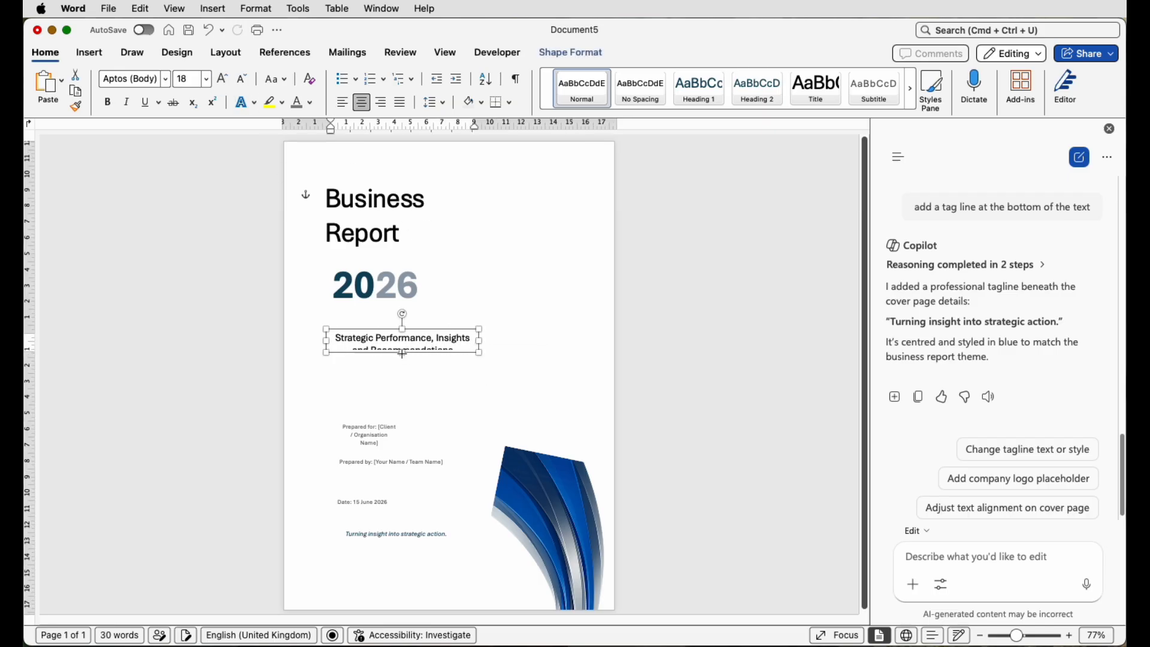
pyautogui.moveTo(402, 353); pyautogui.dragTo(403, 363)
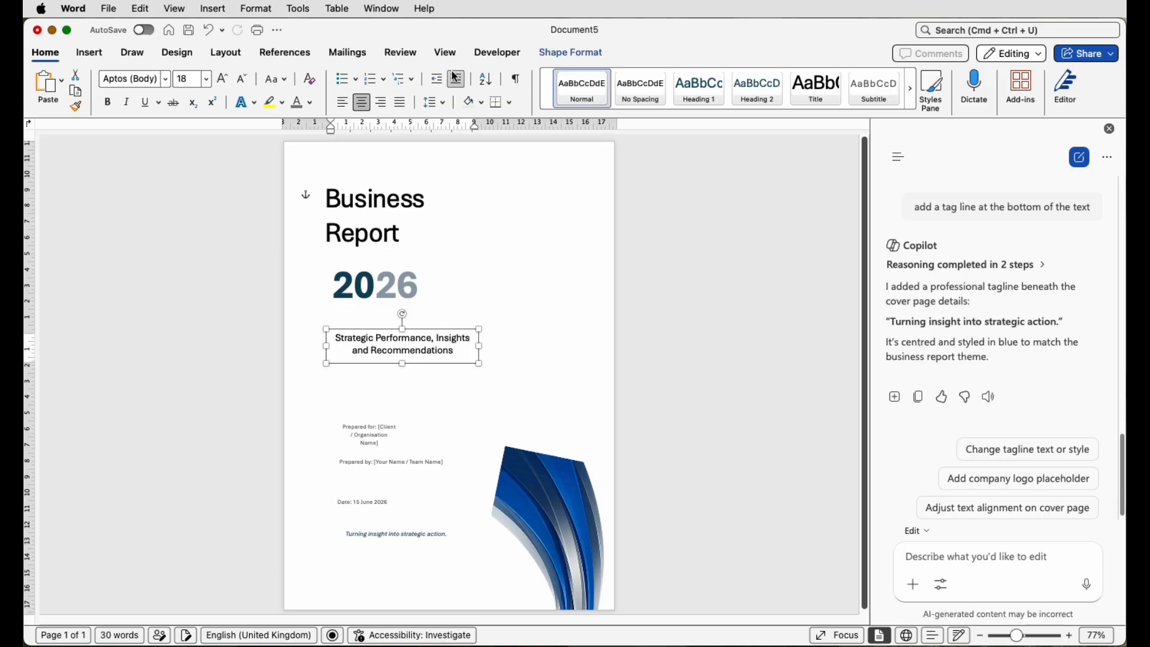
pyautogui.click(340, 105)
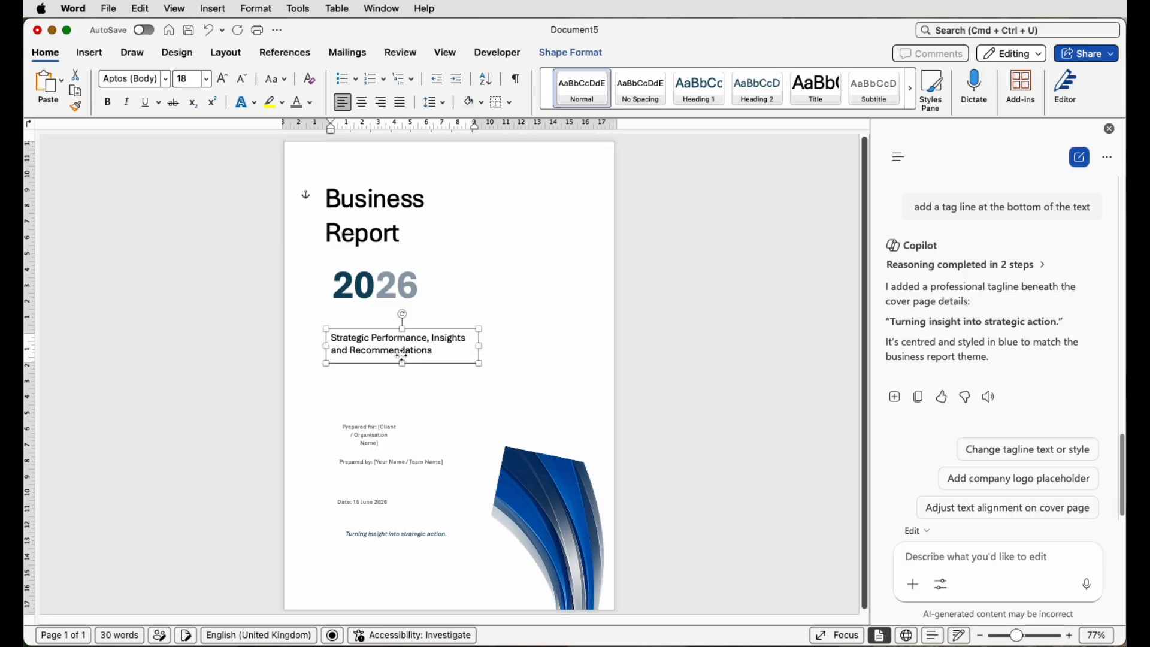
pyautogui.moveTo(401, 355); pyautogui.dragTo(391, 323)
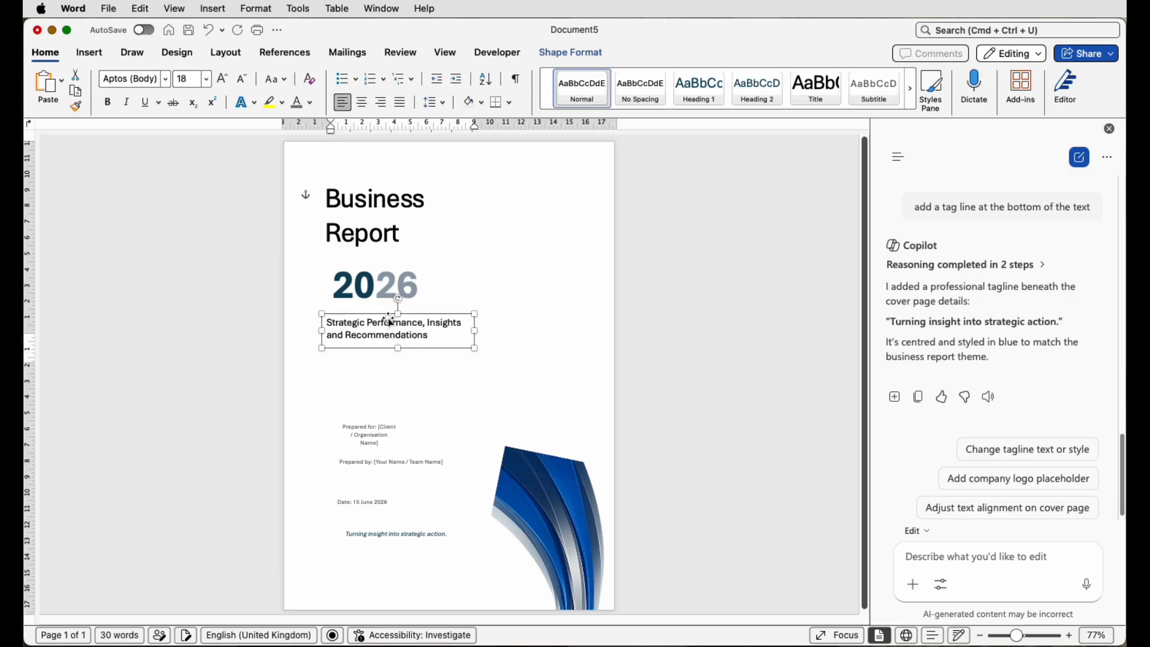
pyautogui.moveTo(373, 437); pyautogui.dragTo(365, 411)
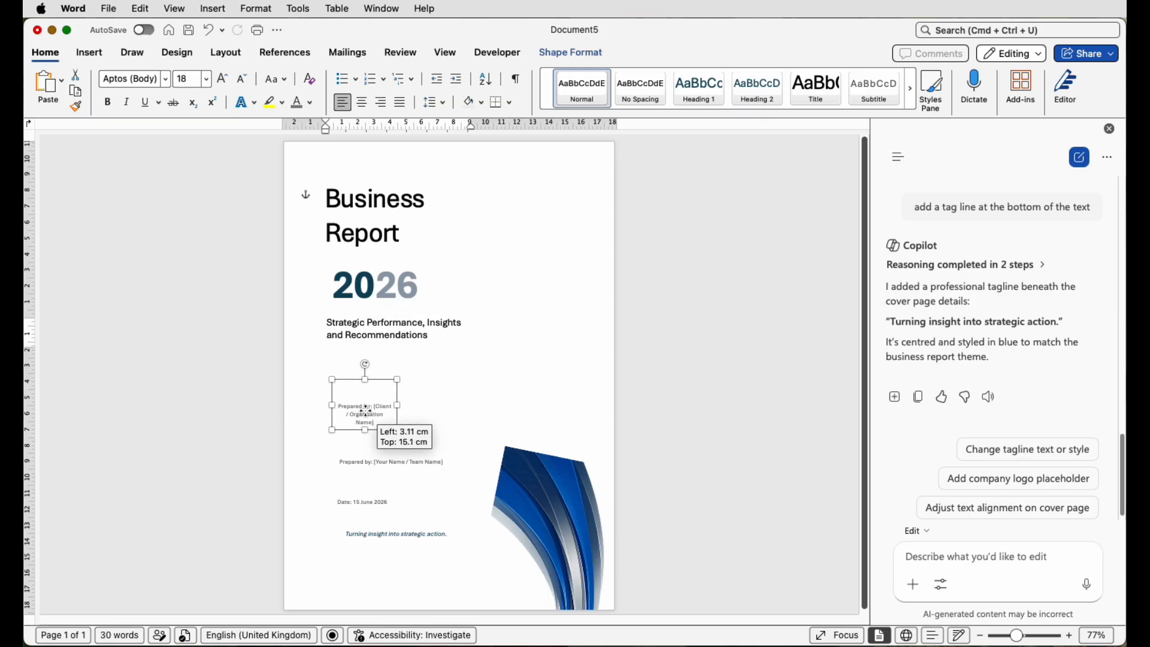
# - Enter 'Business Client' in the Prepared for box, then enlarge and left-align it
pyautogui.moveTo(1016, 635); pyautogui.dragTo(1030, 635)
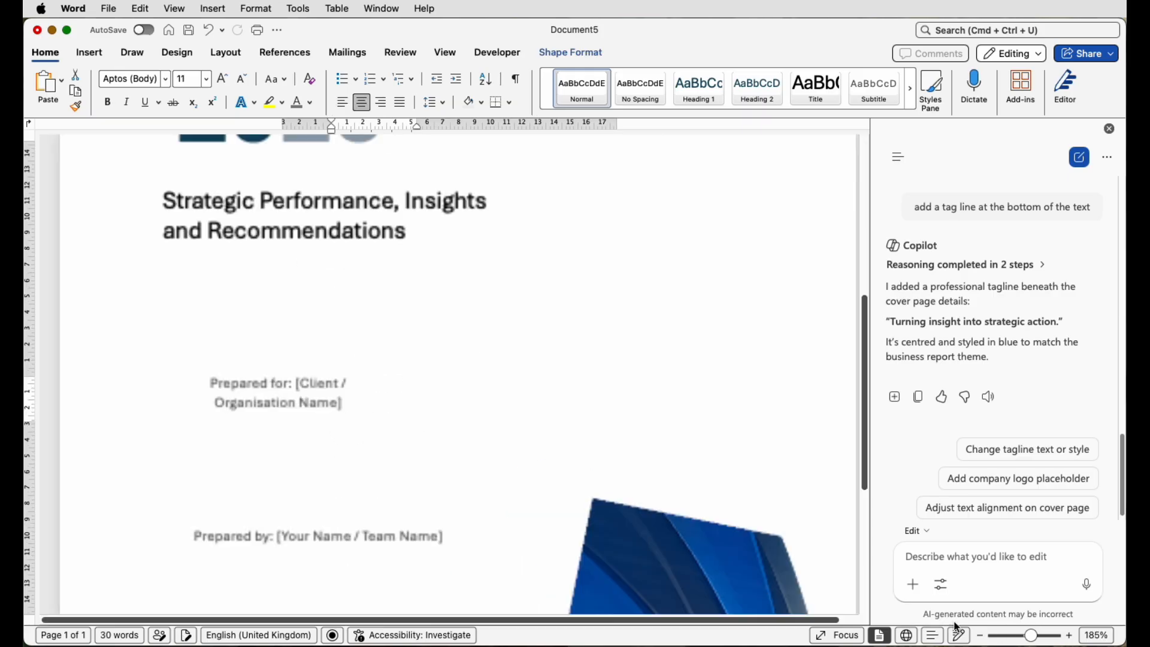
pyautogui.scroll(3, 448, 487)
pyautogui.scroll(-5, 324, 465)
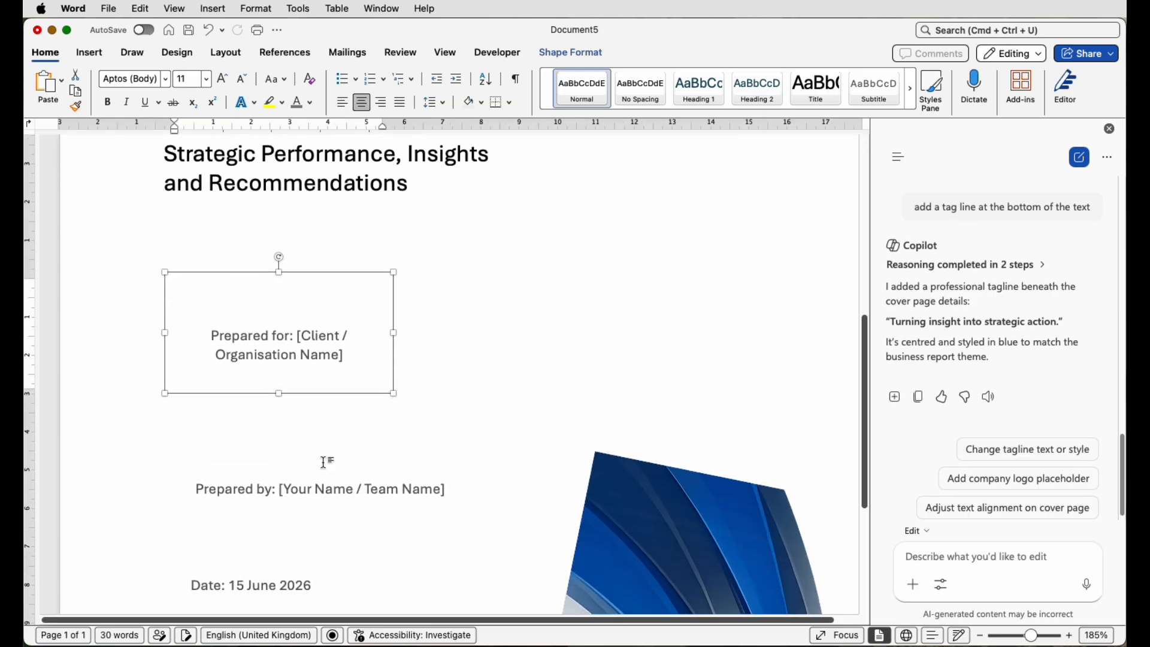
pyautogui.moveTo(393, 324); pyautogui.dragTo(444, 324)
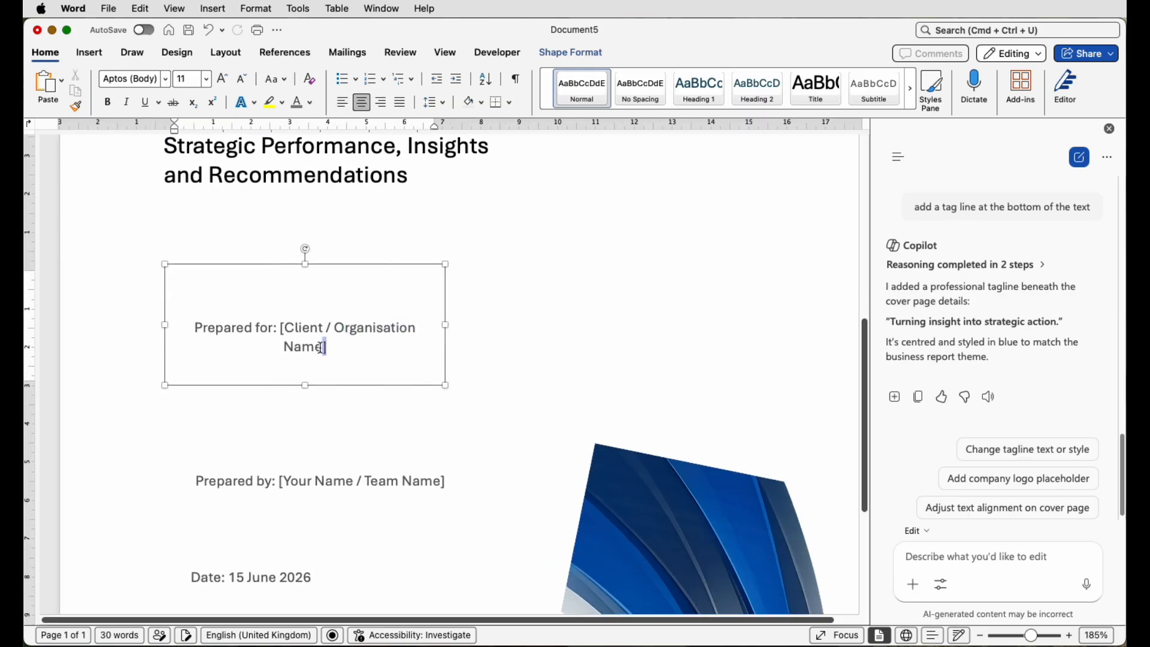
pyautogui.moveTo(327, 347); pyautogui.dragTo(280, 327)
pyautogui.press('BackSpace')
pyautogui.write('Business Client')
pyautogui.tripleClick(243, 323)
pyautogui.click(222, 79)
pyautogui.click(342, 102)
pyautogui.moveTo(444, 325); pyautogui.dragTo(388, 325)
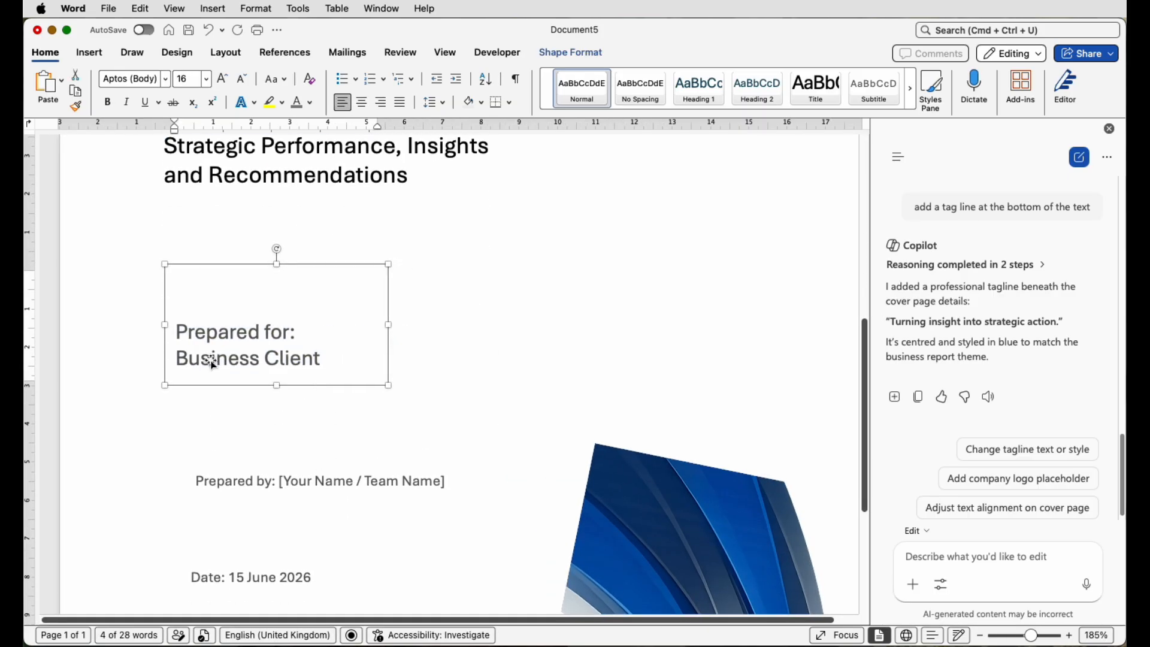
# - Colour the 'Prepared for:' label a greyish blue sampled from the swirl
pyautogui.tripleClick(226, 334)
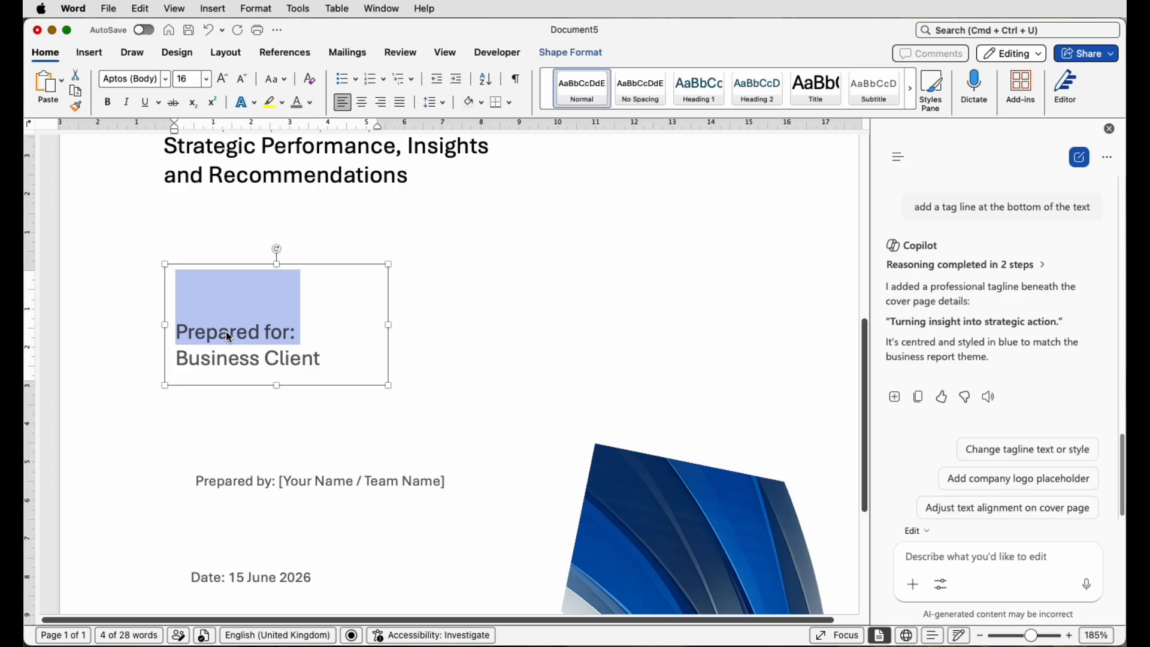
pyautogui.click(311, 103)
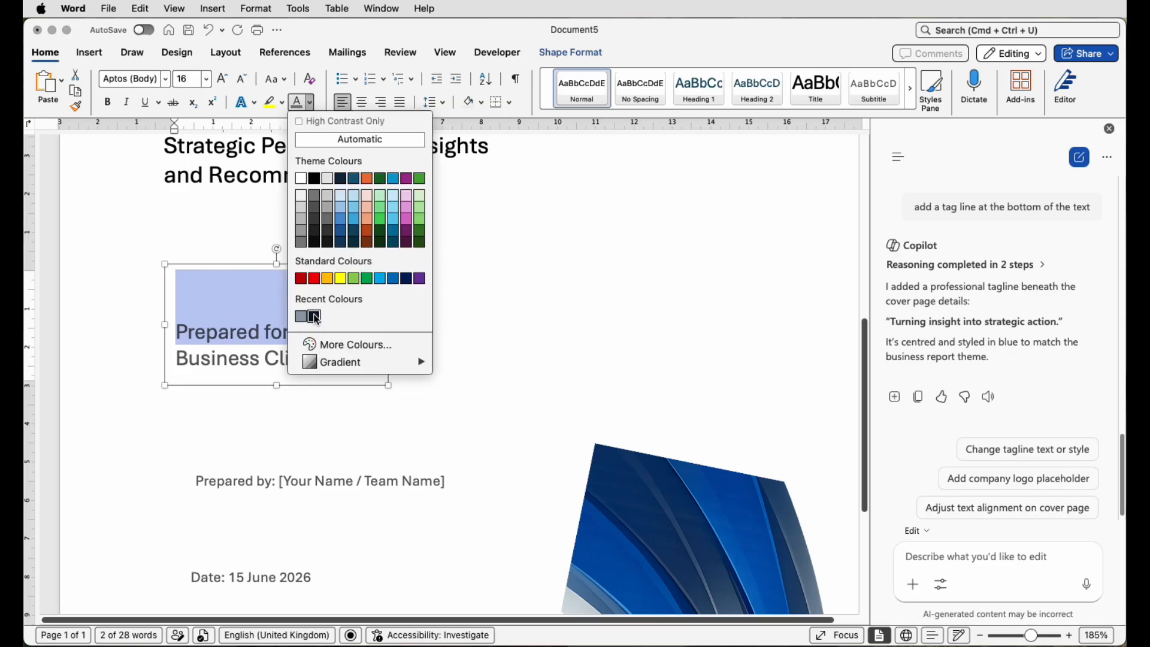
pyautogui.click(306, 344)
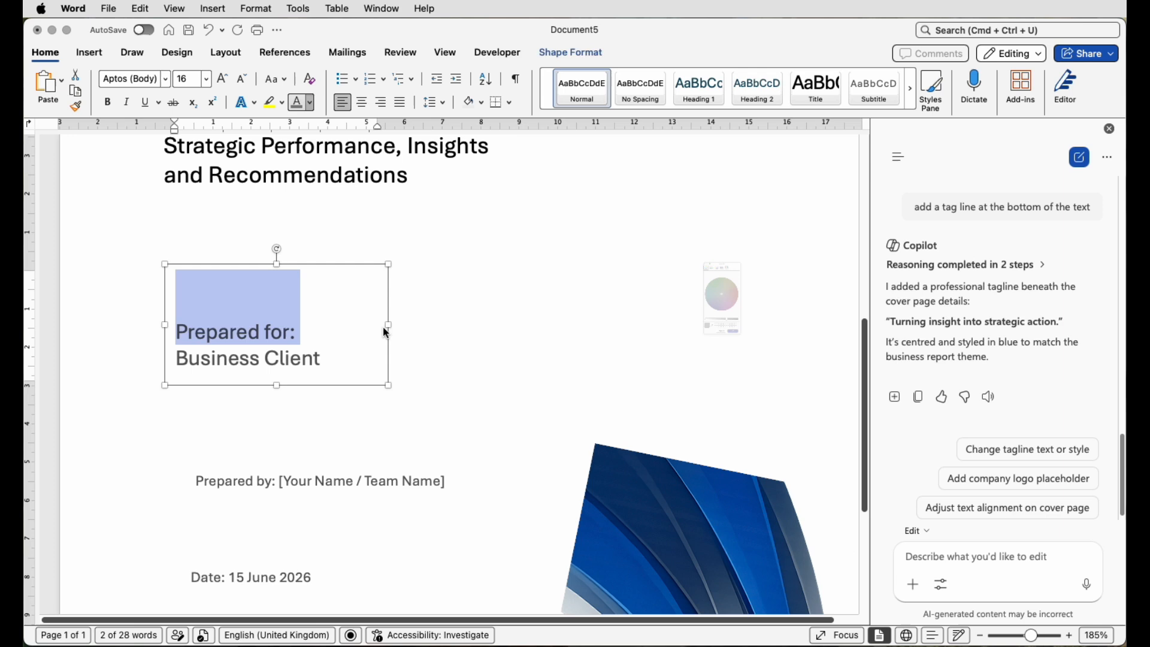
pyautogui.click(680, 424)
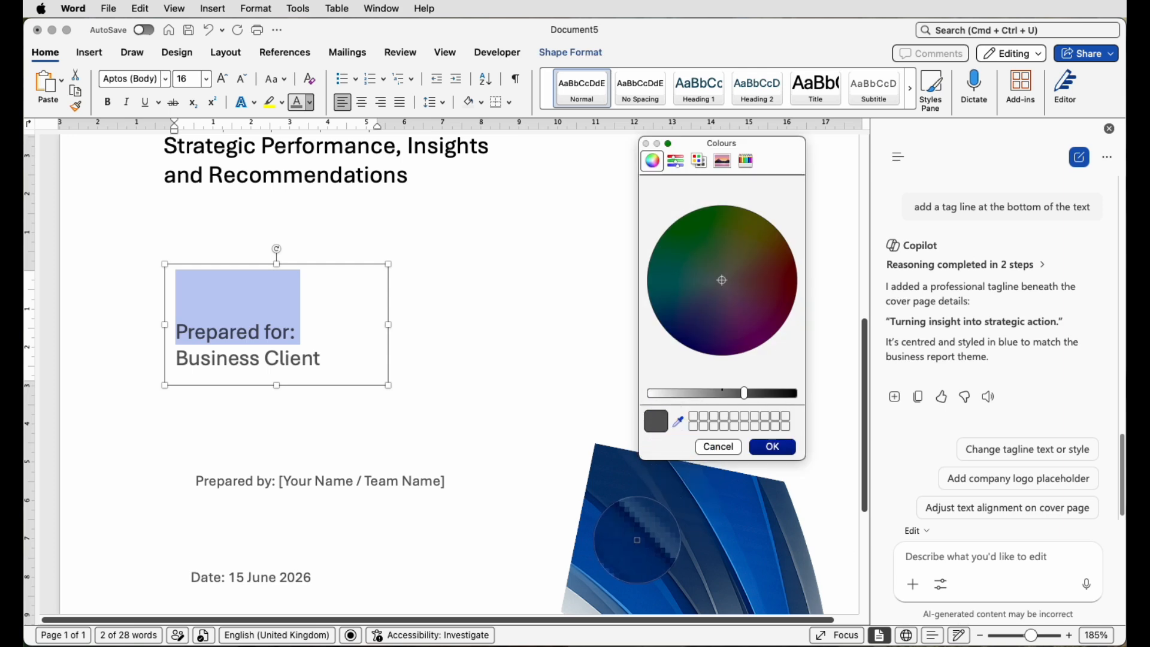
pyautogui.click(647, 536)
pyautogui.moveTo(676, 324); pyautogui.dragTo(698, 308)
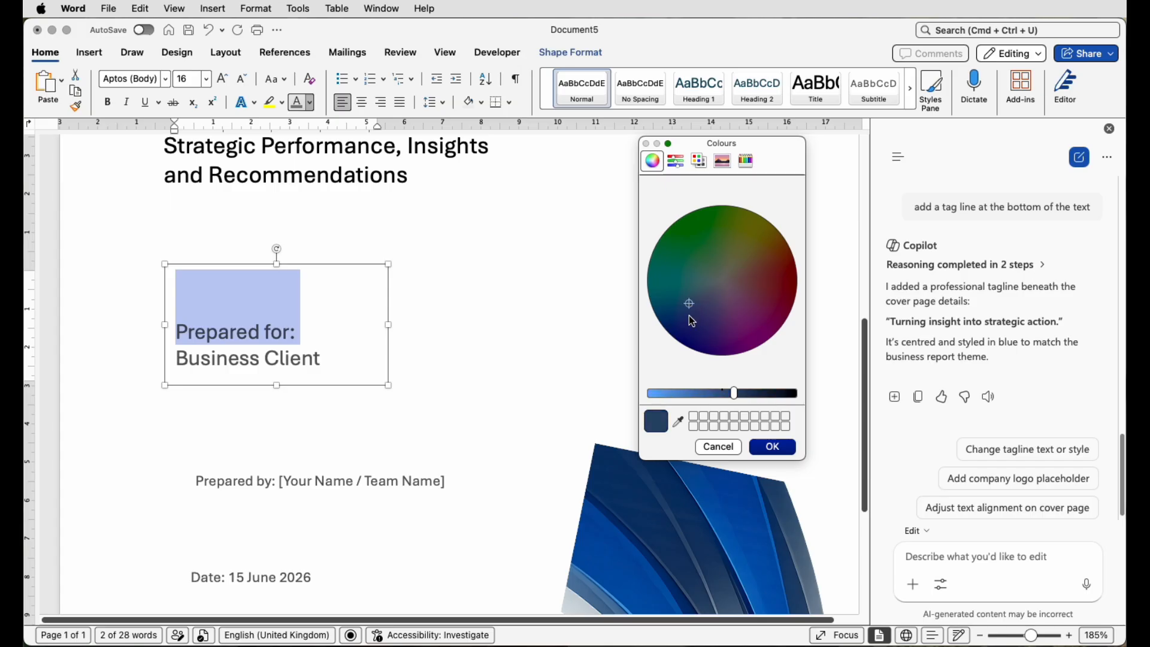
pyautogui.moveTo(735, 395)
pyautogui.mouseDown()
pyautogui.moveTo(672, 395)
pyautogui.moveTo(714, 397)
pyautogui.mouseUp()
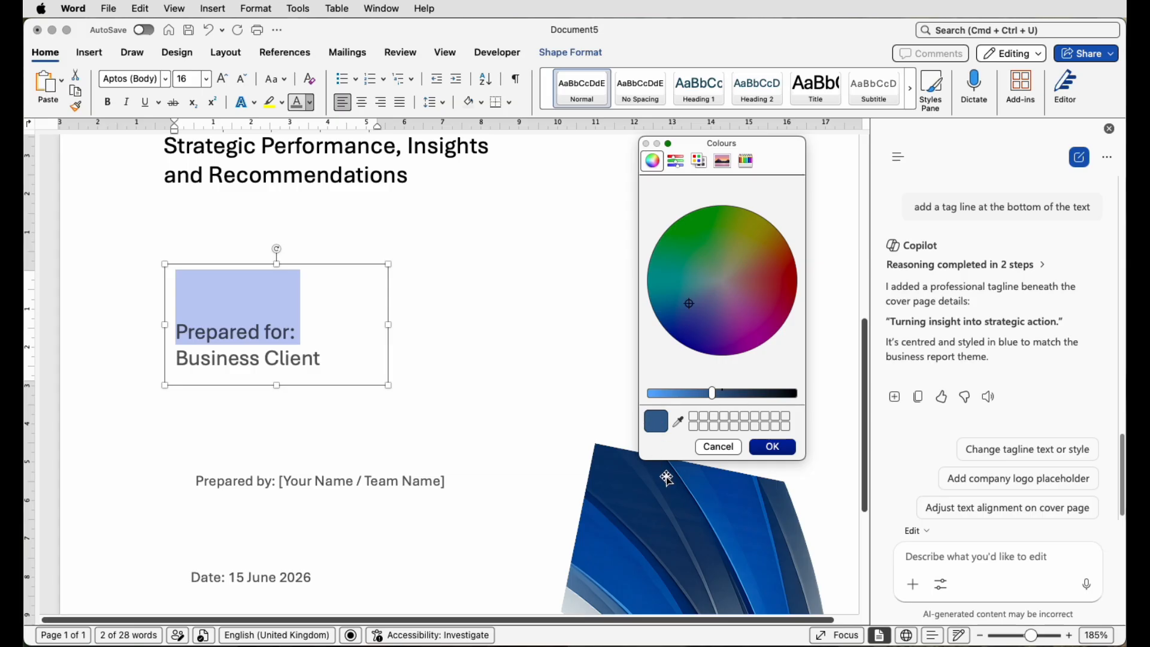
pyautogui.click(790, 448)
# - Move the Prepared by box up, enter 'Communications Team' and colour its label blue
pyautogui.click(321, 326)
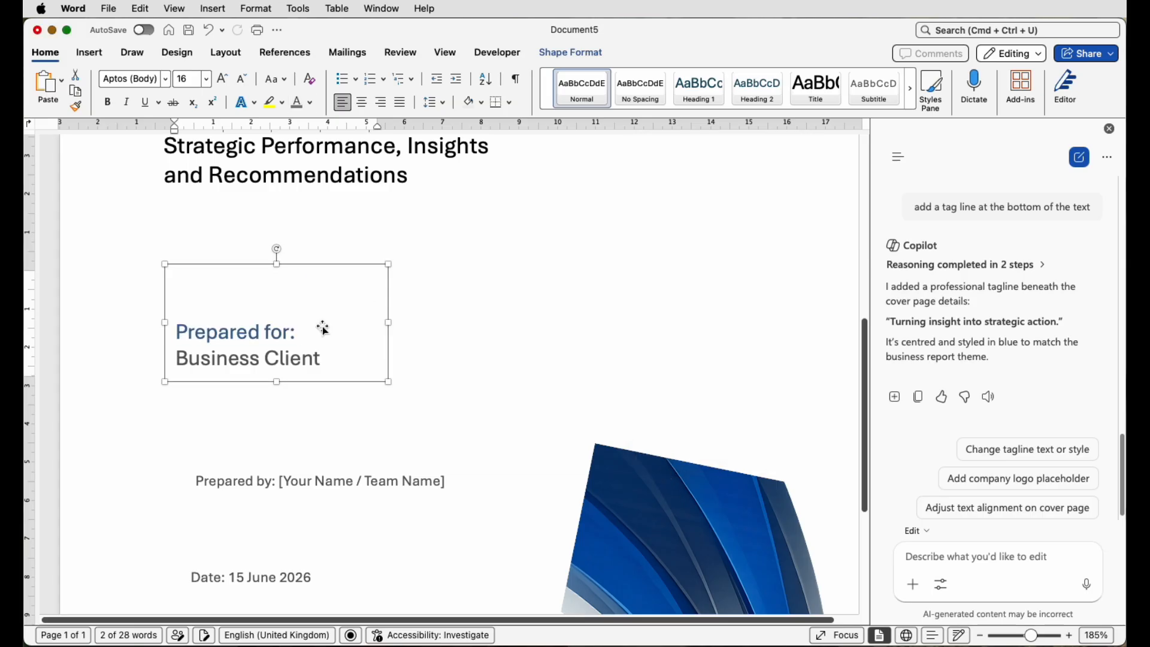
pyautogui.moveTo(359, 465); pyautogui.dragTo(351, 417)
pyautogui.moveTo(436, 431); pyautogui.dragTo(272, 431)
pyautogui.write('Communications Team')
pyautogui.tripleClick(311, 431)
pyautogui.click(222, 79)
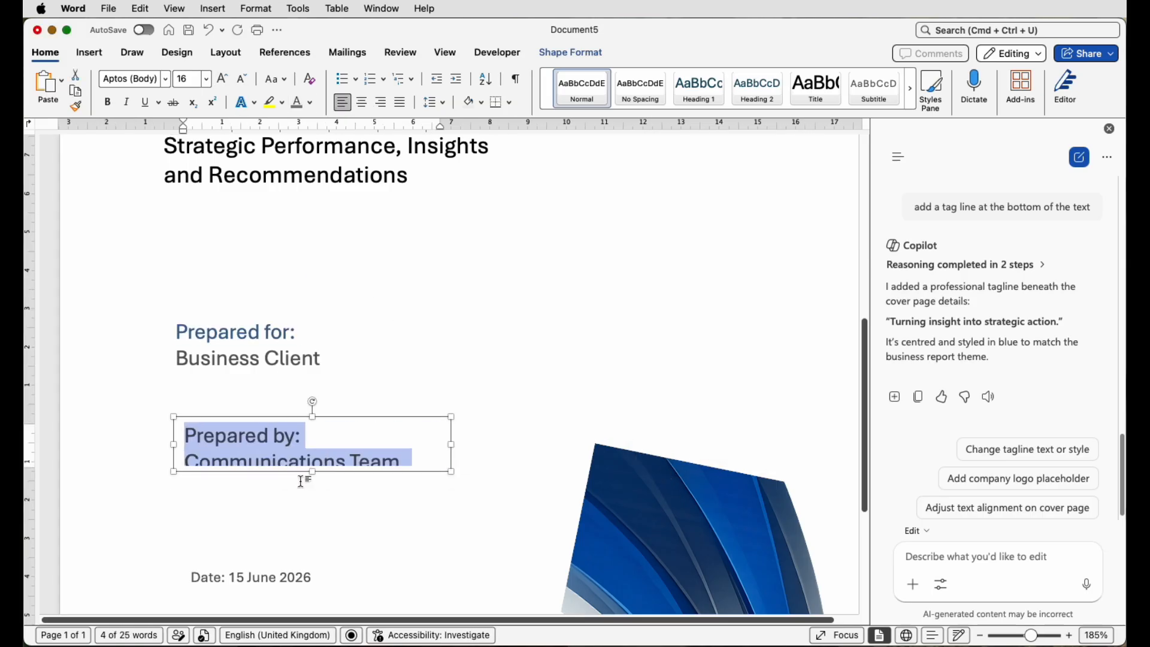
pyautogui.click(310, 102)
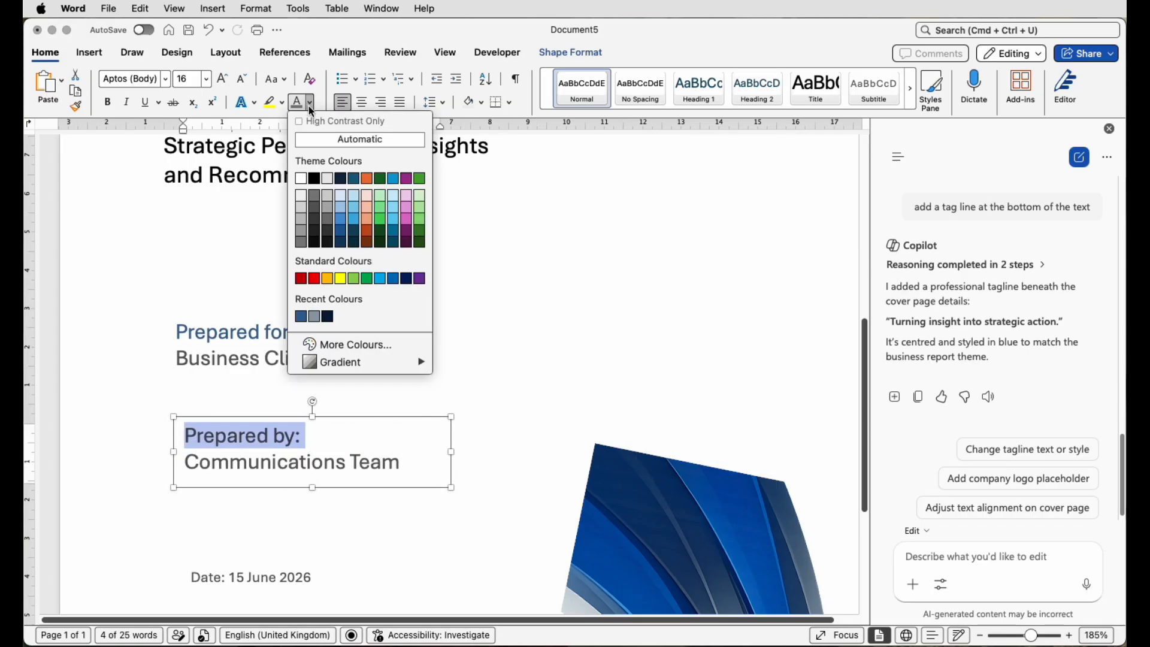
pyautogui.click(301, 316)
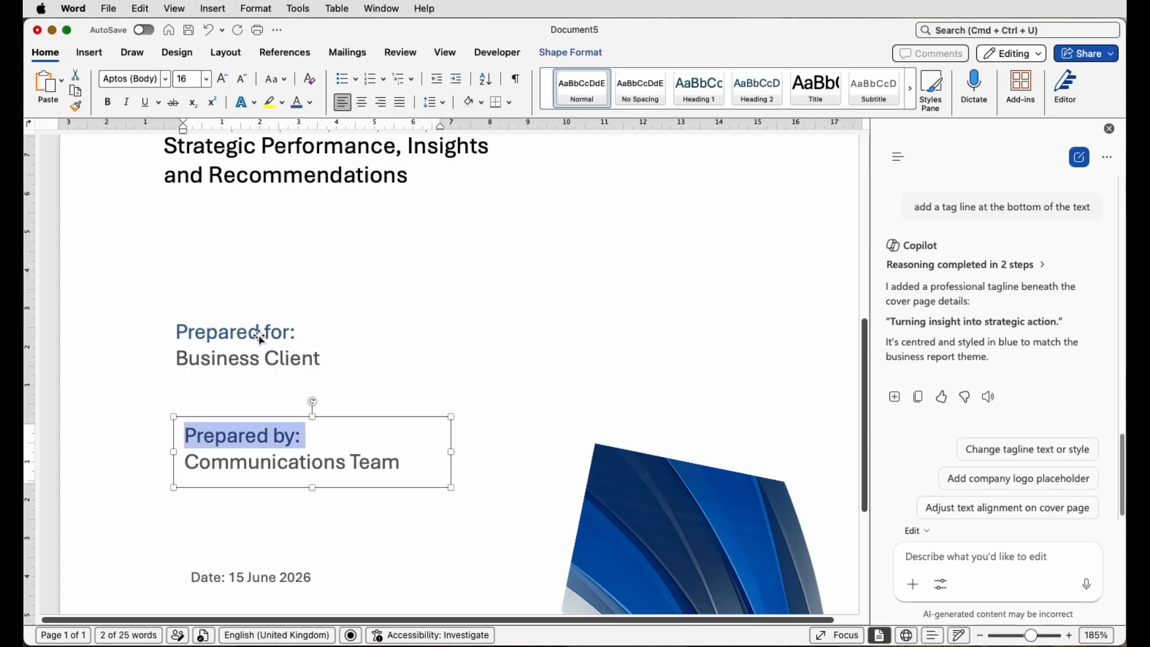
# - Split the date onto two lines, left-align it and colour the 'Date:' label blue
pyautogui.scroll(-3, 282, 395)
pyautogui.click(251, 482)
pyautogui.moveTo(333, 482); pyautogui.dragTo(364, 481)
pyautogui.tripleClick(265, 482)
pyautogui.click(222, 78)
pyautogui.moveTo(266, 496); pyautogui.dragTo(232, 391)
pyautogui.press('Return')
pyautogui.click(343, 103)
pyautogui.tripleClick(206, 485)
pyautogui.click(296, 103)
# - Enlarge the tagline and its box, then zoom out to 70%
pyautogui.scroll(-4, 269, 419)
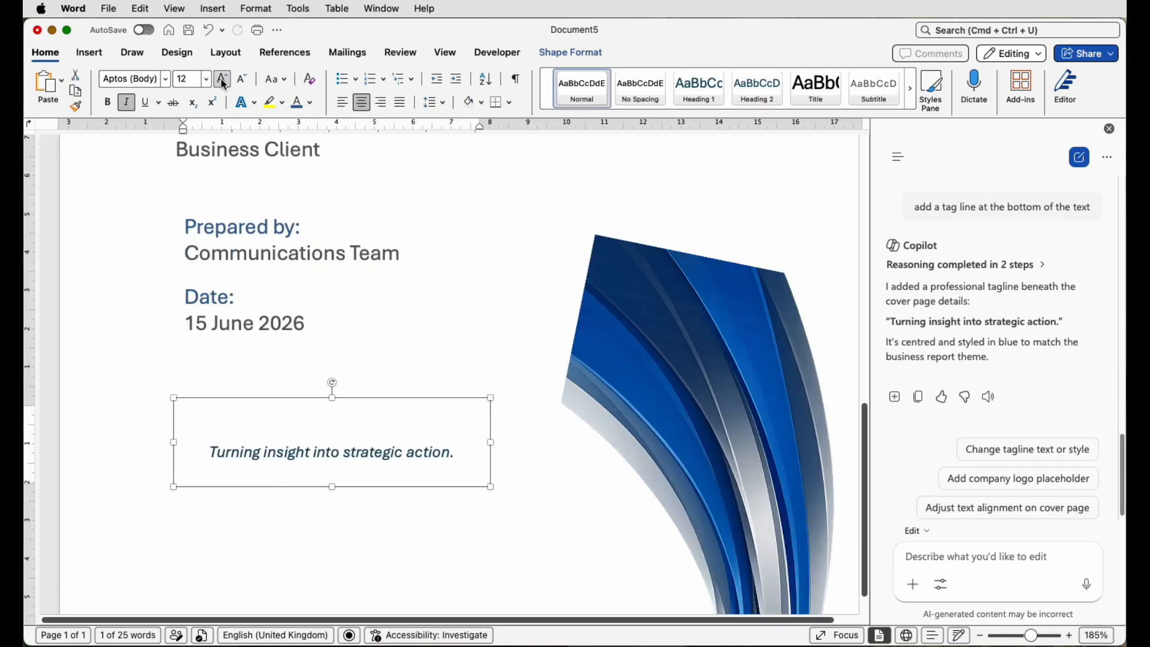
pyautogui.click(222, 79)
pyautogui.moveTo(354, 487); pyautogui.dragTo(355, 530)
pyautogui.click(342, 102)
pyautogui.moveTo(1029, 636); pyautogui.dragTo(1014, 636)
pyautogui.click(501, 393)
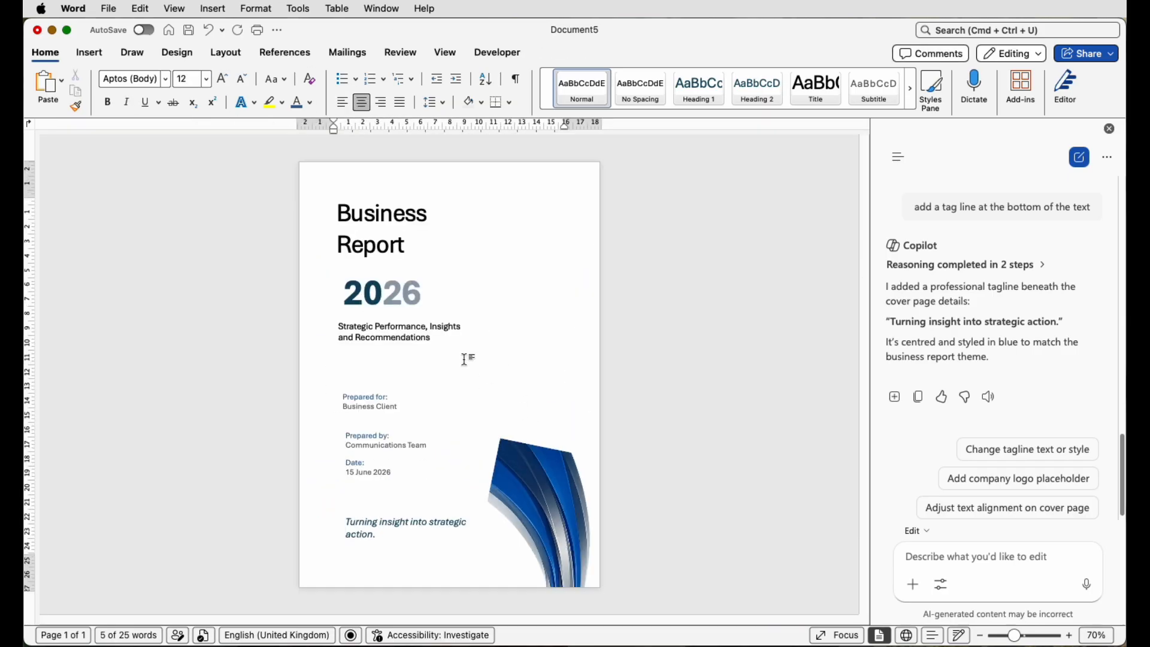
pyautogui.click(376, 340)
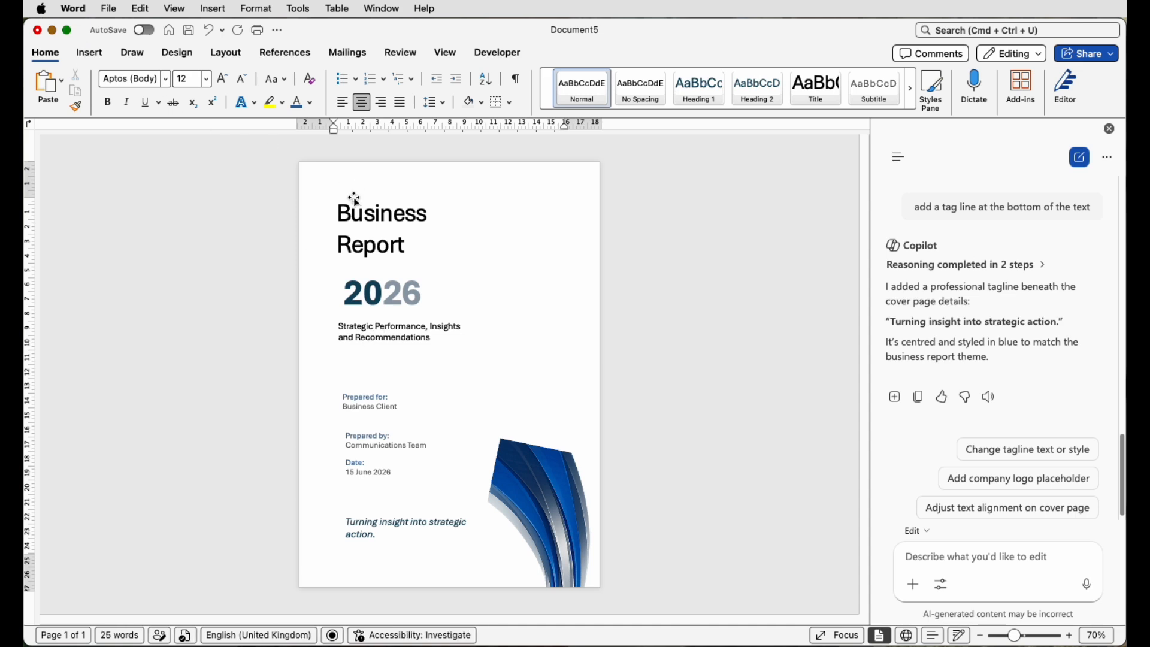
pyautogui.click(359, 219)
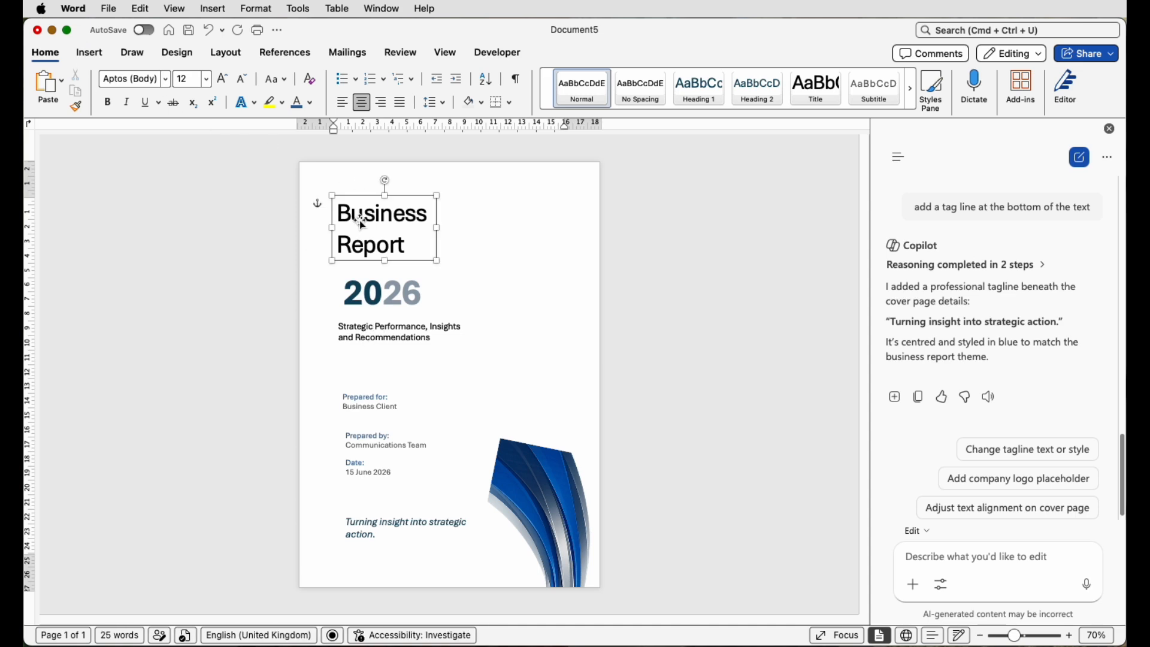
# - Select all the cover text boxes and apply Align Left to them together
pyautogui.keyDown('shift'); pyautogui.click(374, 305); pyautogui.keyUp('shift')
pyautogui.keyDown('shift'); pyautogui.click(367, 334); pyautogui.keyUp('shift')
pyautogui.keyDown('shift'); pyautogui.click(369, 410); pyautogui.keyUp('shift')
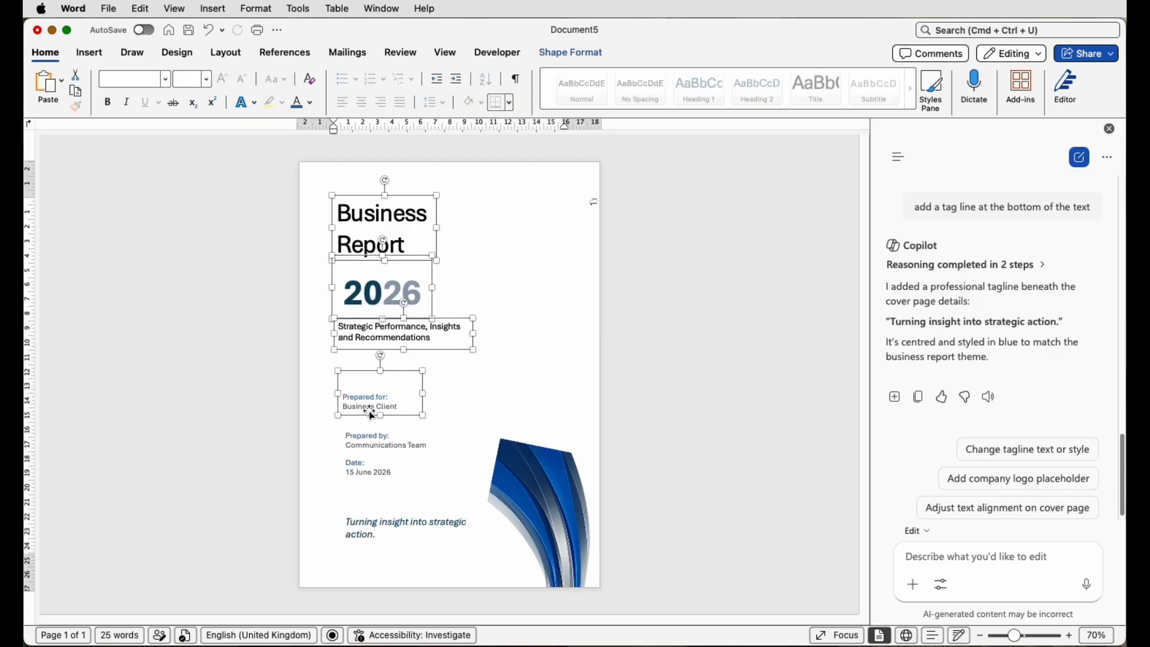
pyautogui.keyDown('shift'); pyautogui.click(367, 448); pyautogui.keyUp('shift')
pyautogui.keyDown('shift'); pyautogui.click(362, 475); pyautogui.keyUp('shift')
pyautogui.keyDown('shift'); pyautogui.click(355, 523); pyautogui.keyUp('shift')
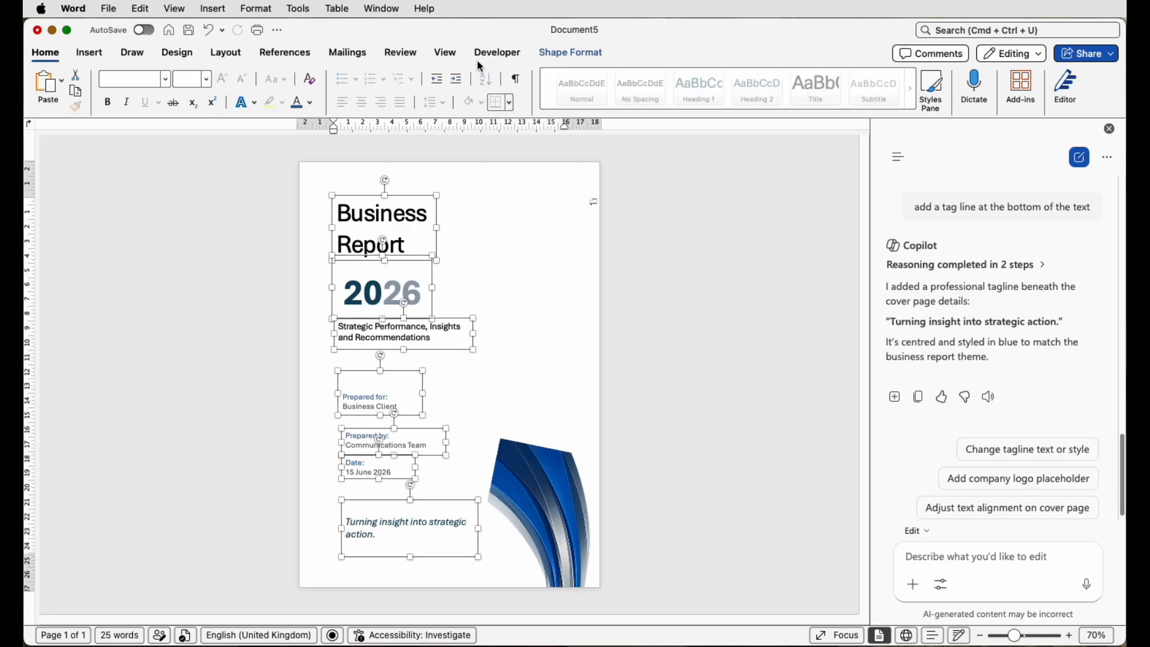
pyautogui.click(544, 53)
pyautogui.click(223, 54)
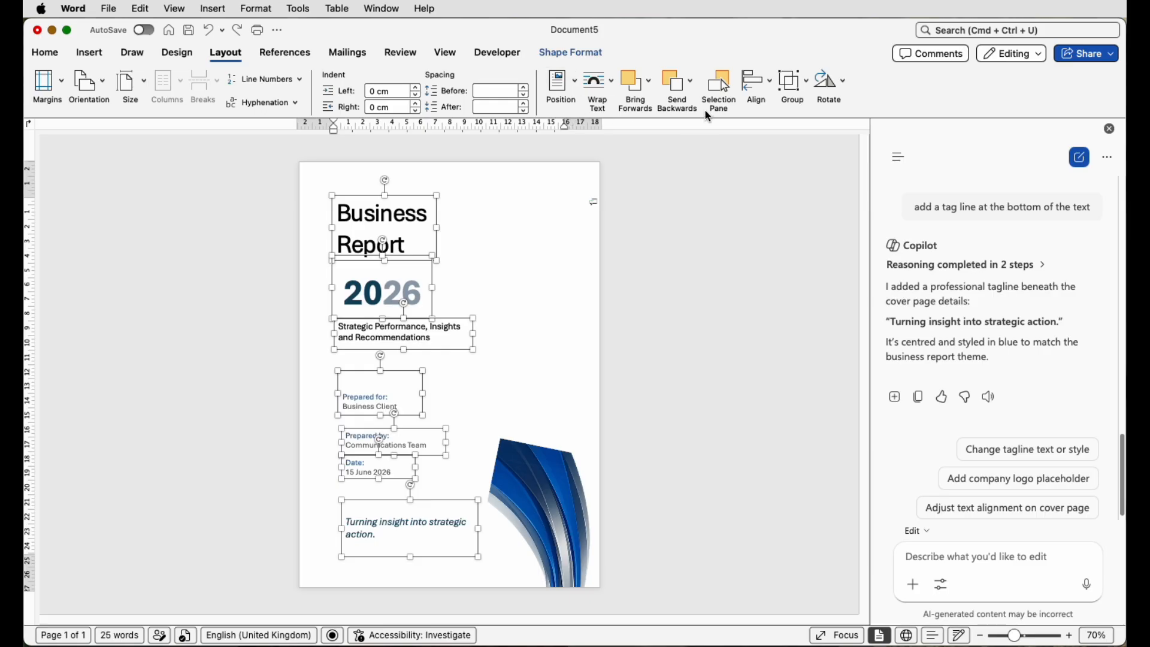
pyautogui.click(757, 87)
pyautogui.click(769, 108)
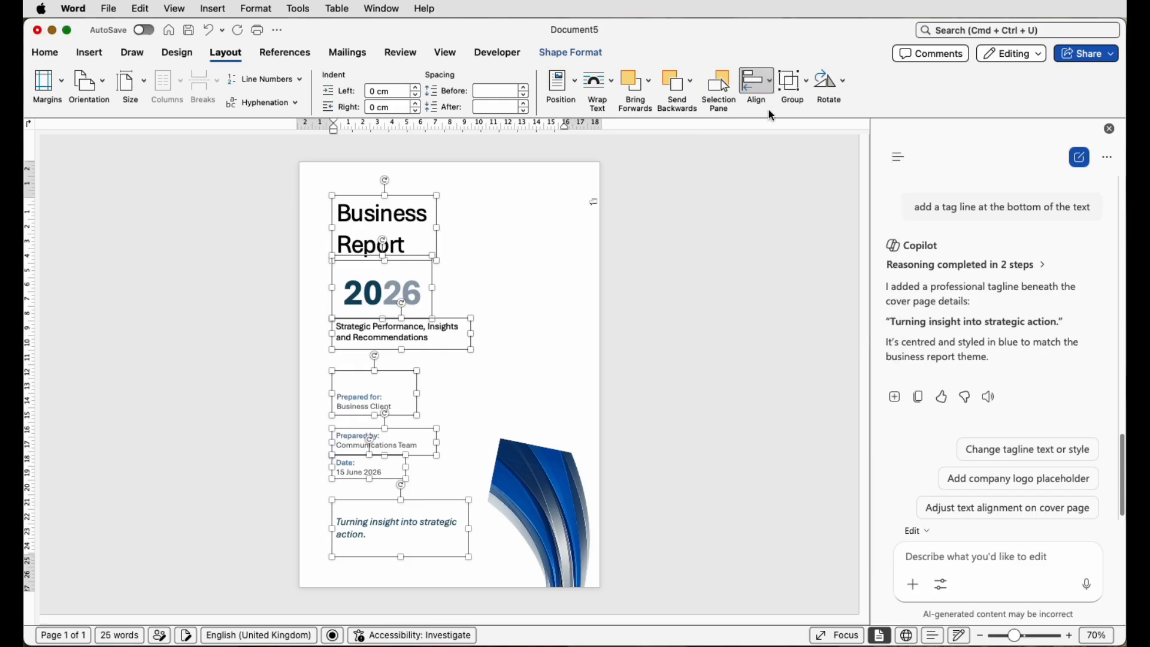
# - Left-align the 2026 text inside its box
pyautogui.click(521, 235)
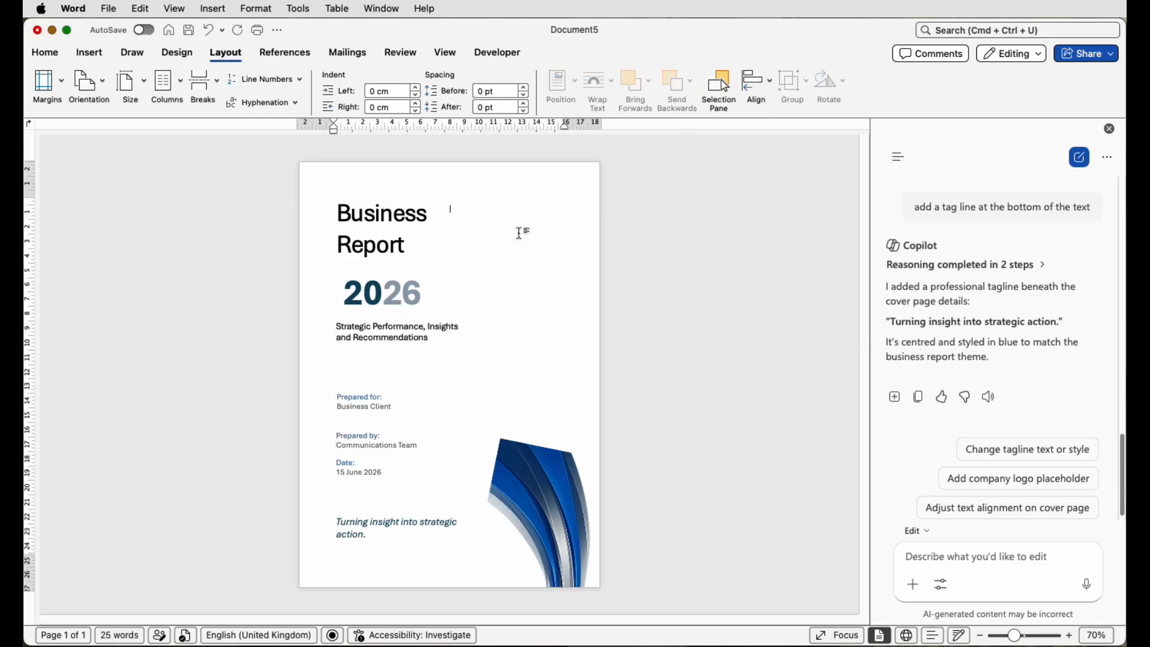
pyautogui.click(352, 292)
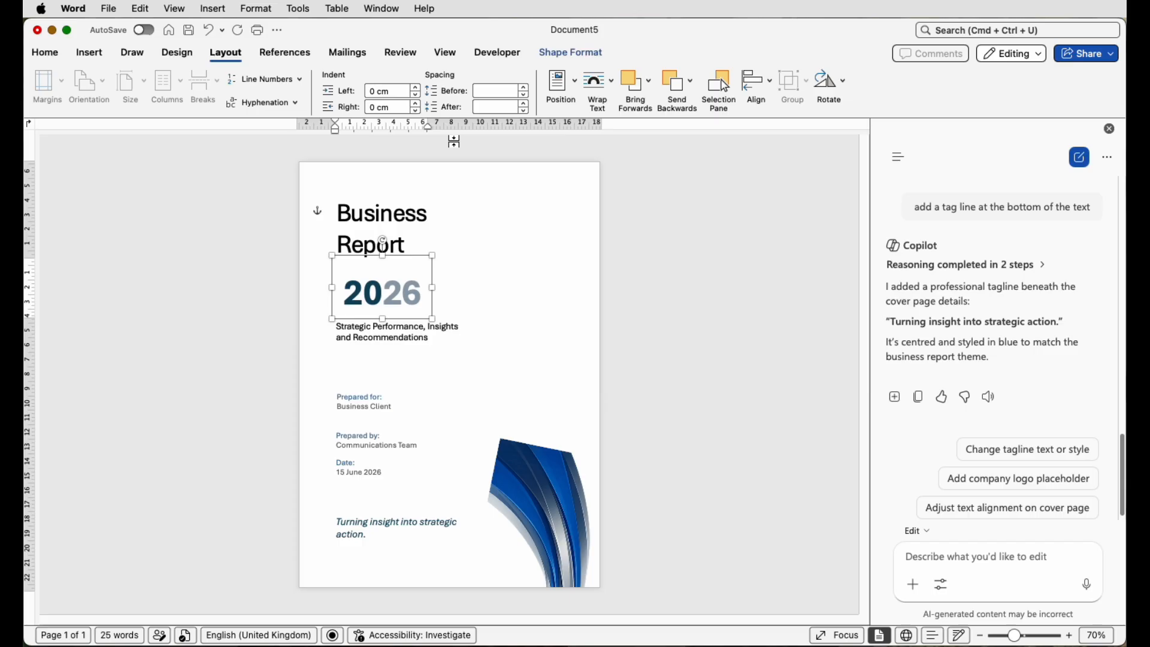
pyautogui.click(51, 54)
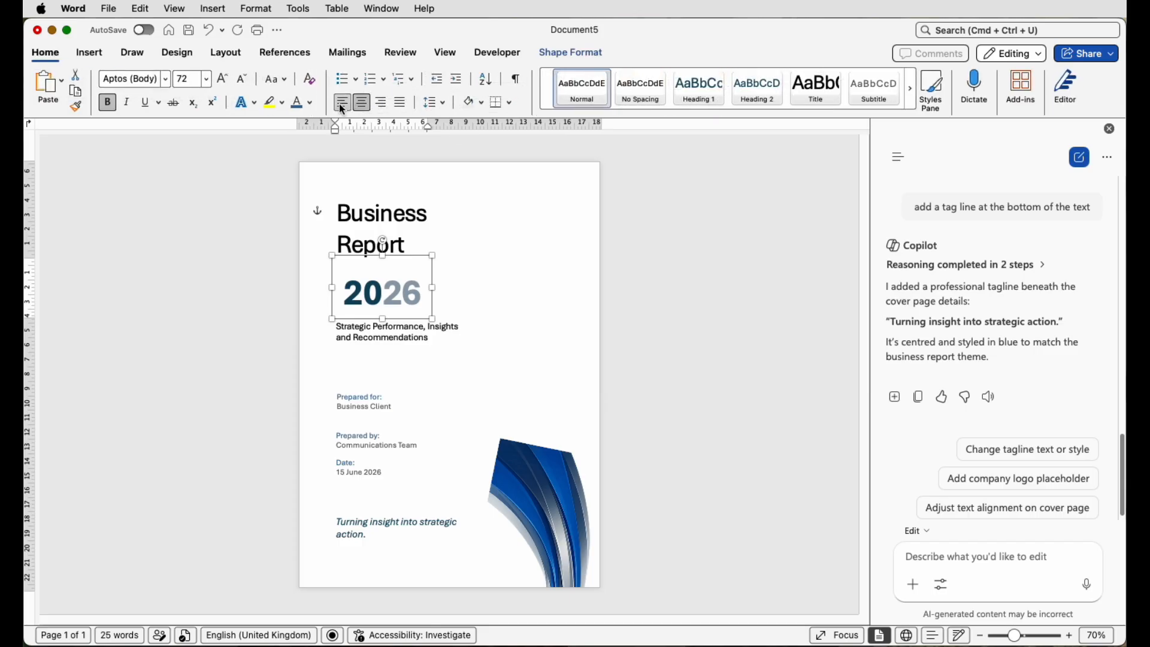
pyautogui.click(341, 105)
pyautogui.click(599, 339)
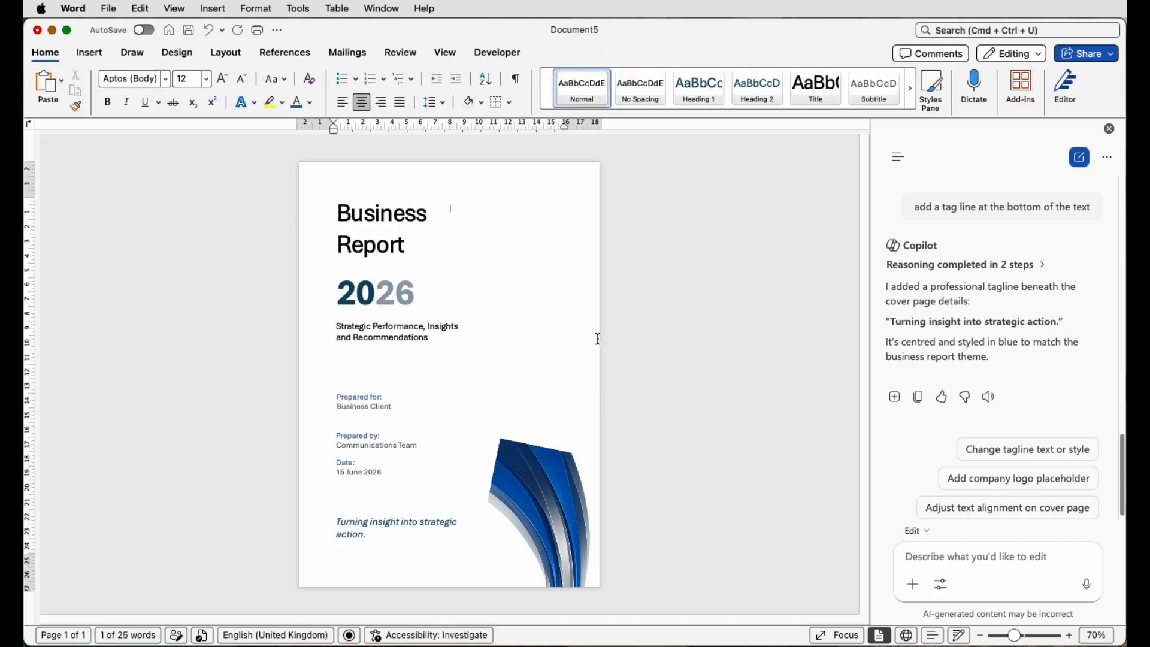
# - Draw a vertical guide line down the left margin of the cover
pyautogui.click(90, 54)
pyautogui.click(239, 83)
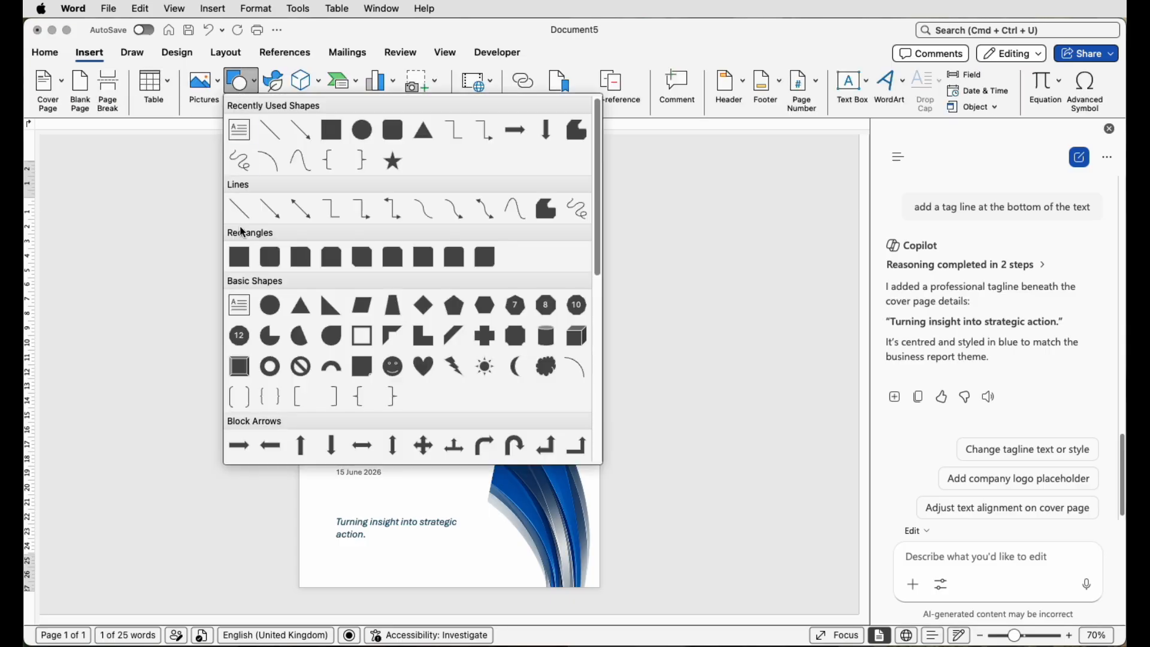
pyautogui.click(259, 209)
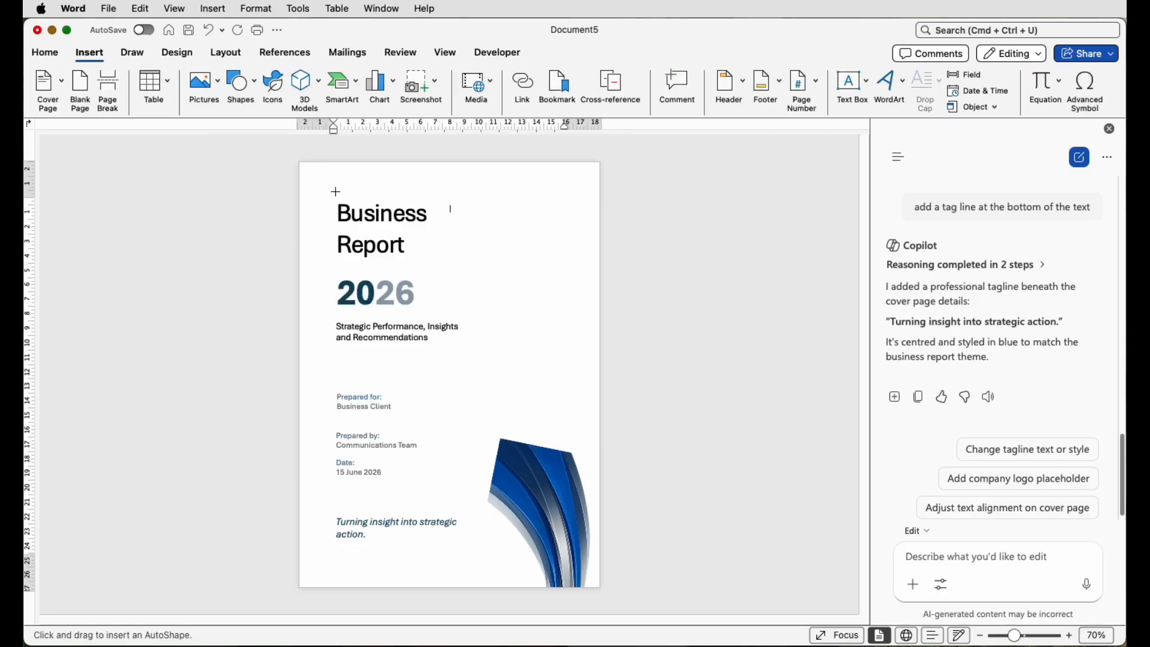
pyautogui.moveTo(336, 192); pyautogui.dragTo(326, 557)
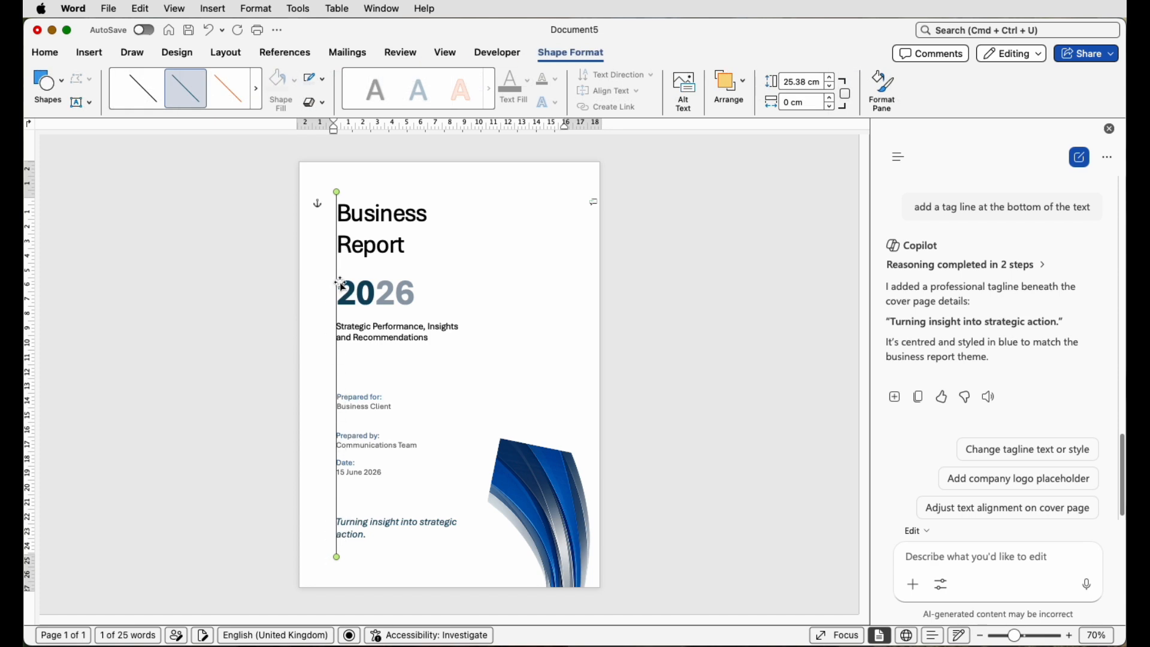
# - Nudge the Business Report title left to match the edges of the boxes below
pyautogui.click(354, 220)
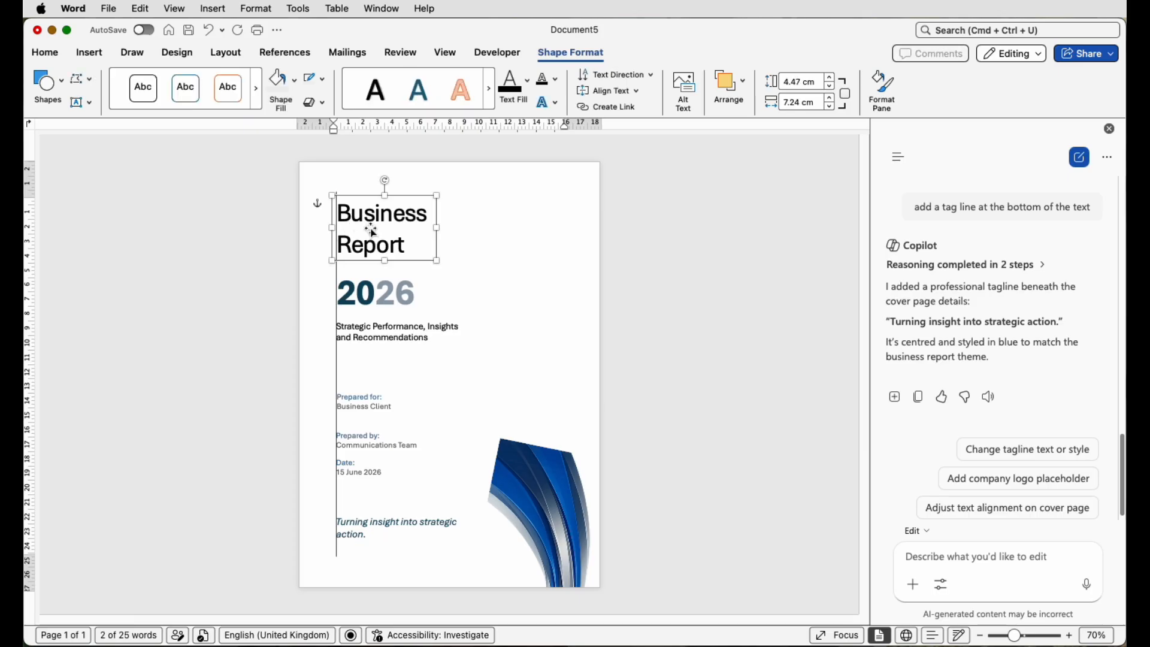
pyautogui.press('Left')
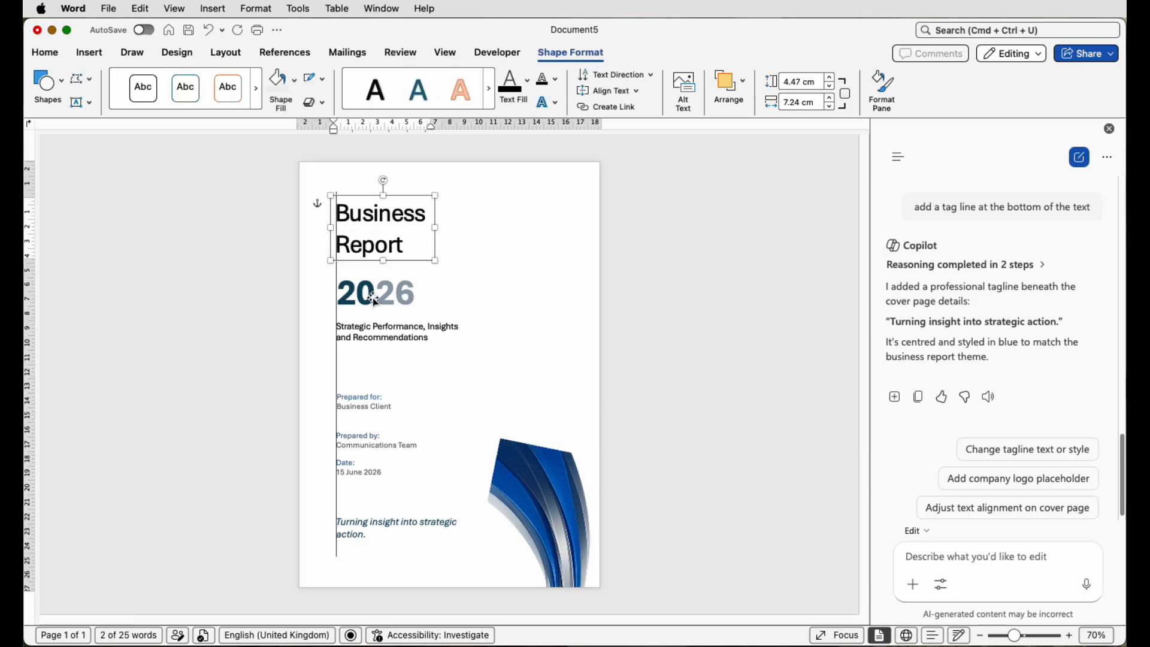
pyautogui.click(373, 297)
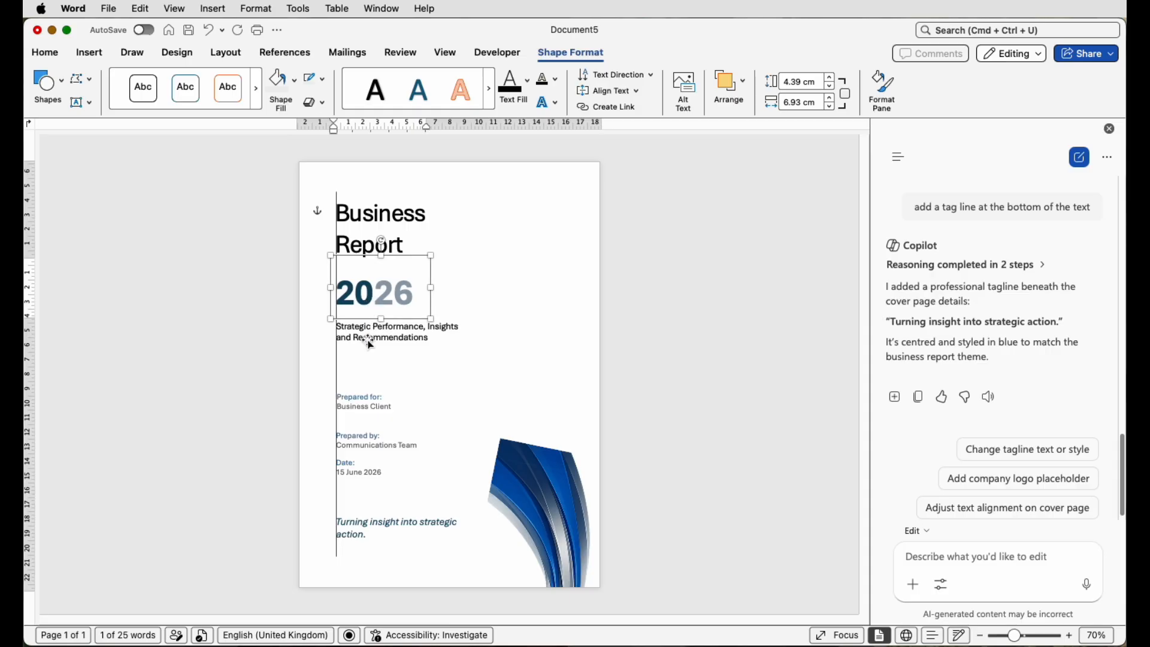
pyautogui.click(359, 407)
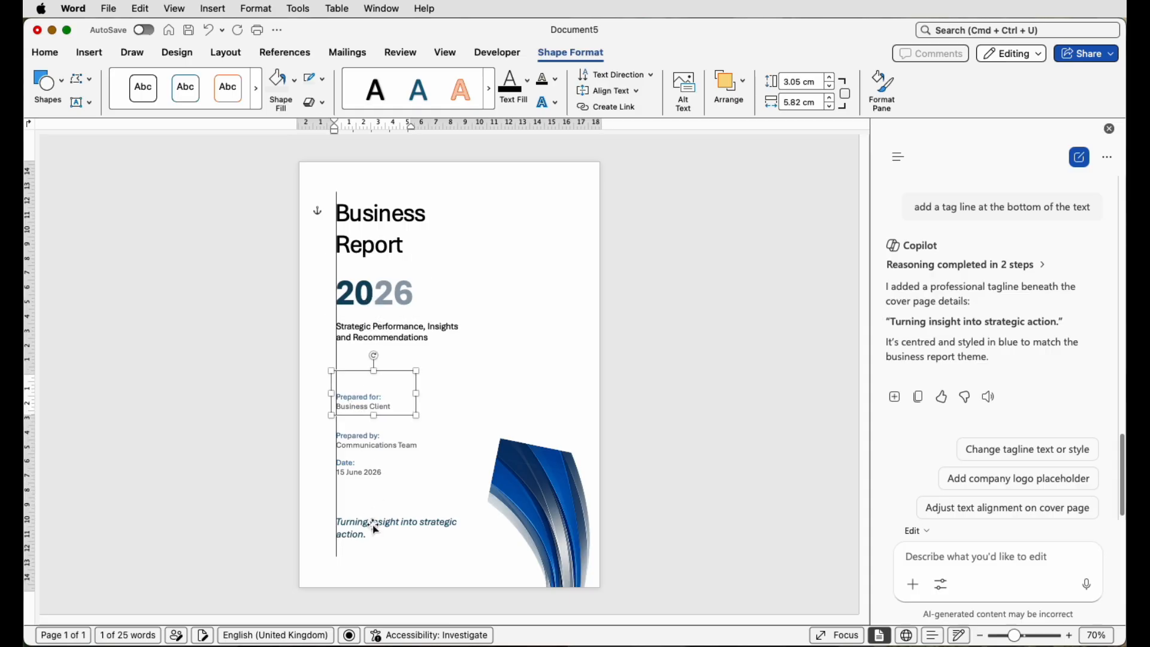
pyautogui.click(339, 198)
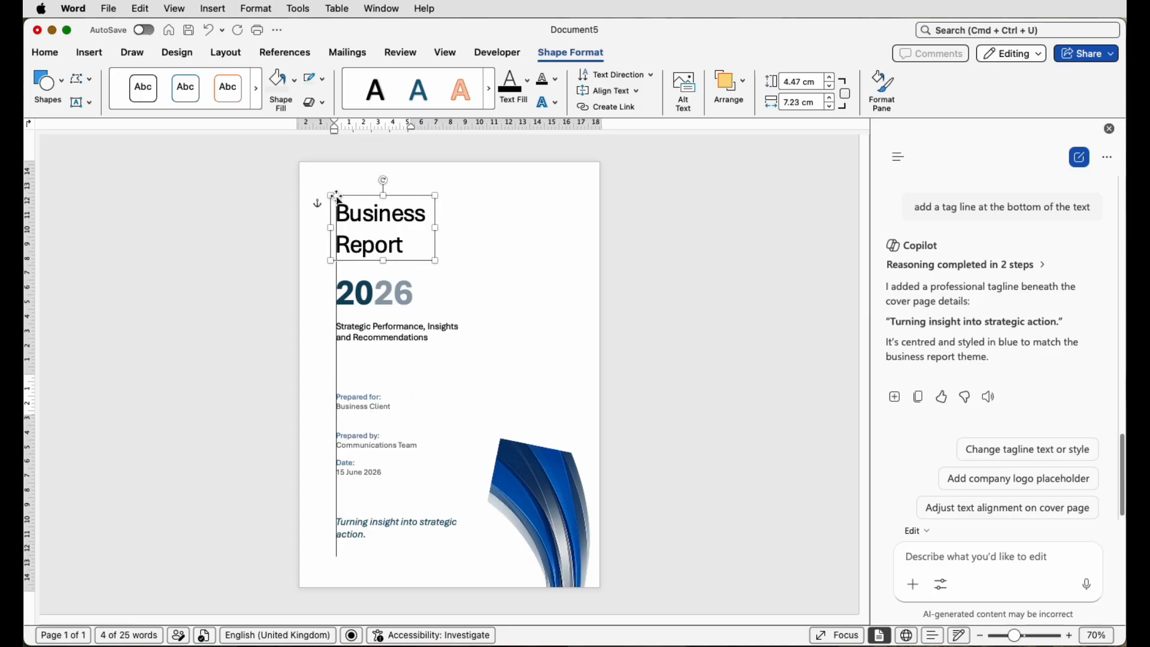
pyautogui.click(337, 274)
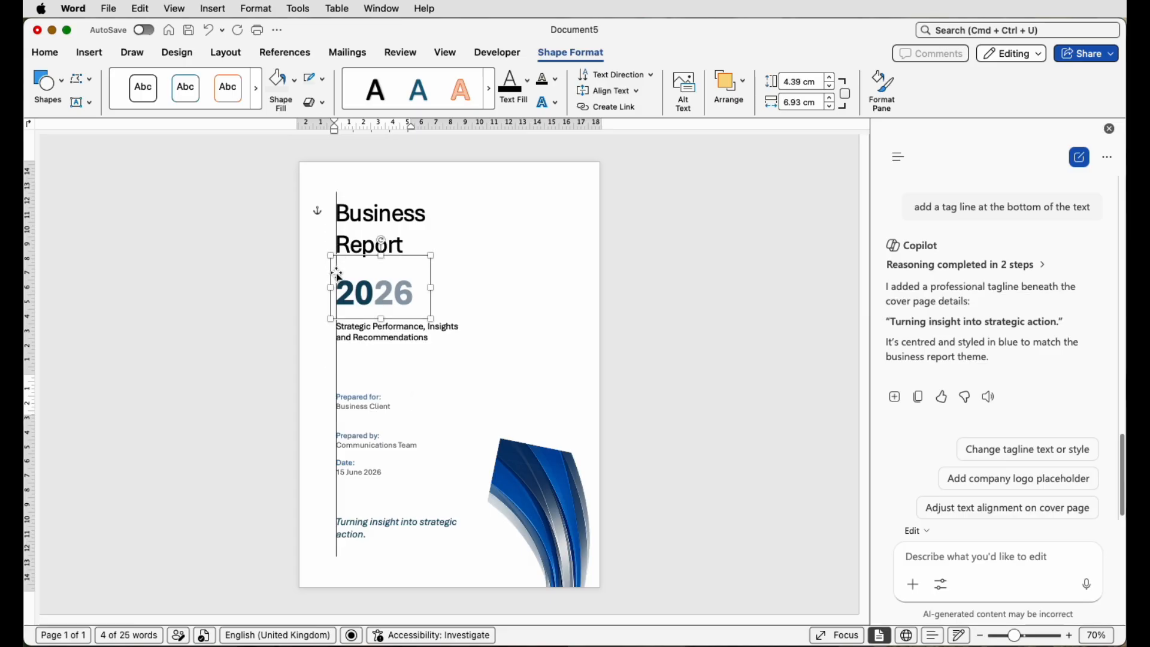
pyautogui.click(337, 194)
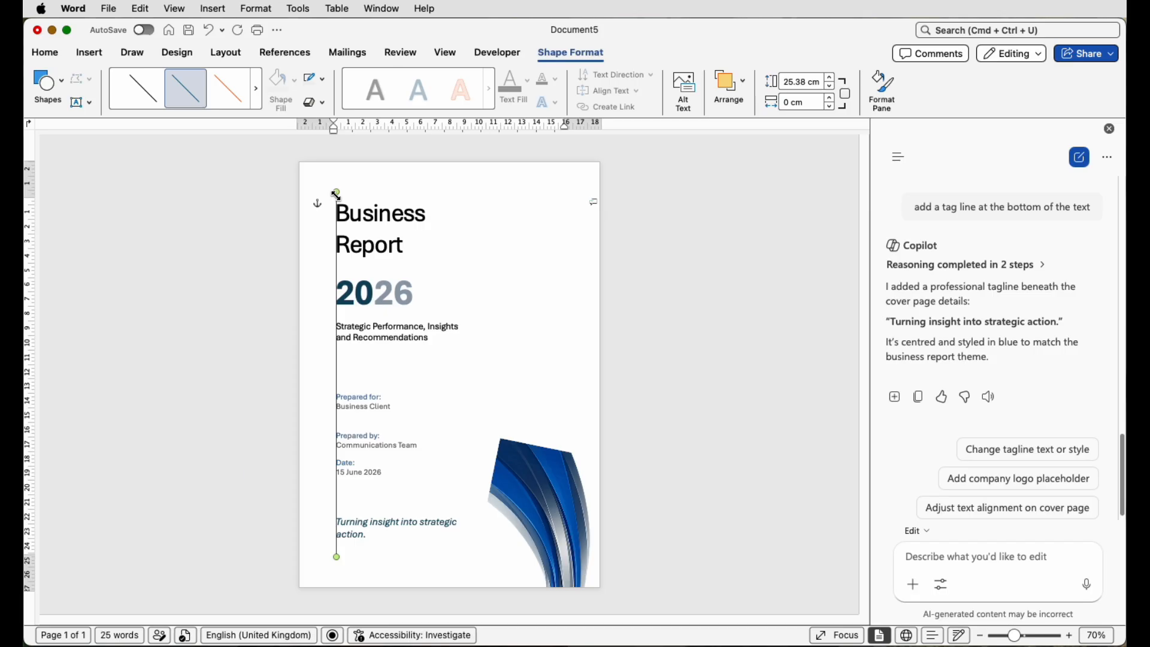
pyautogui.click(334, 198)
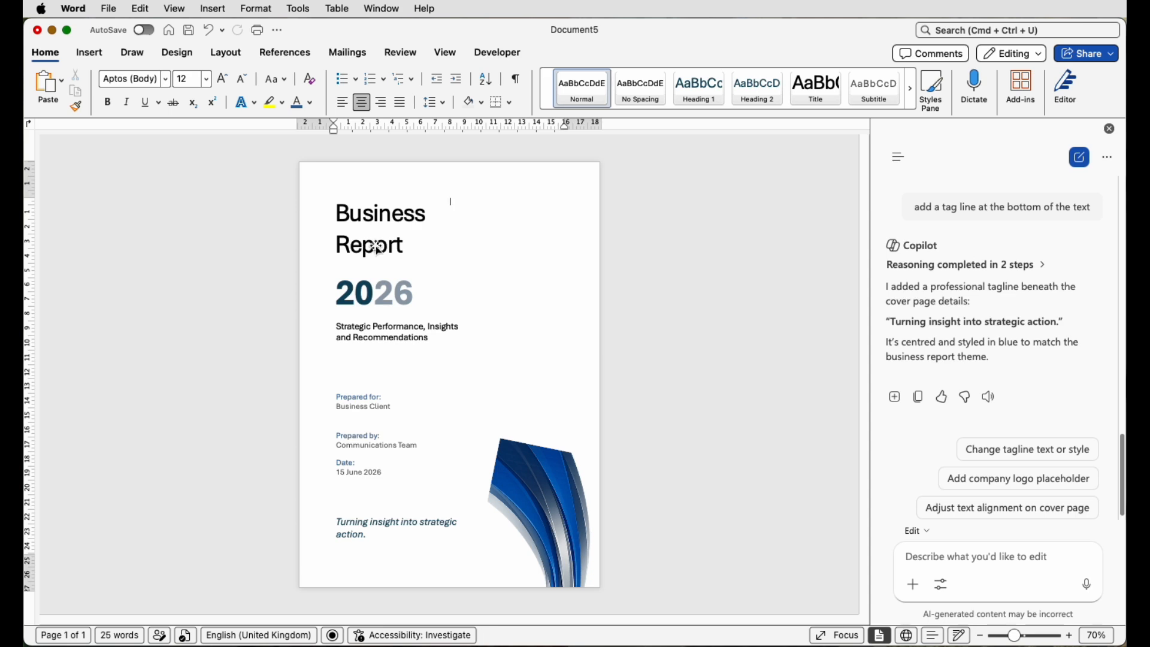
# - Nudge the subtitle and Prepared for boxes slightly down
pyautogui.click(380, 337)
pyautogui.moveTo(381, 341); pyautogui.dragTo(382, 344)
pyautogui.click(356, 412)
pyautogui.moveTo(356, 413); pyautogui.dragTo(366, 433)
pyautogui.click(377, 486)
# - Enlarge the swirl image from its top-left corner and reposition it along the right edge
pyautogui.click(554, 499)
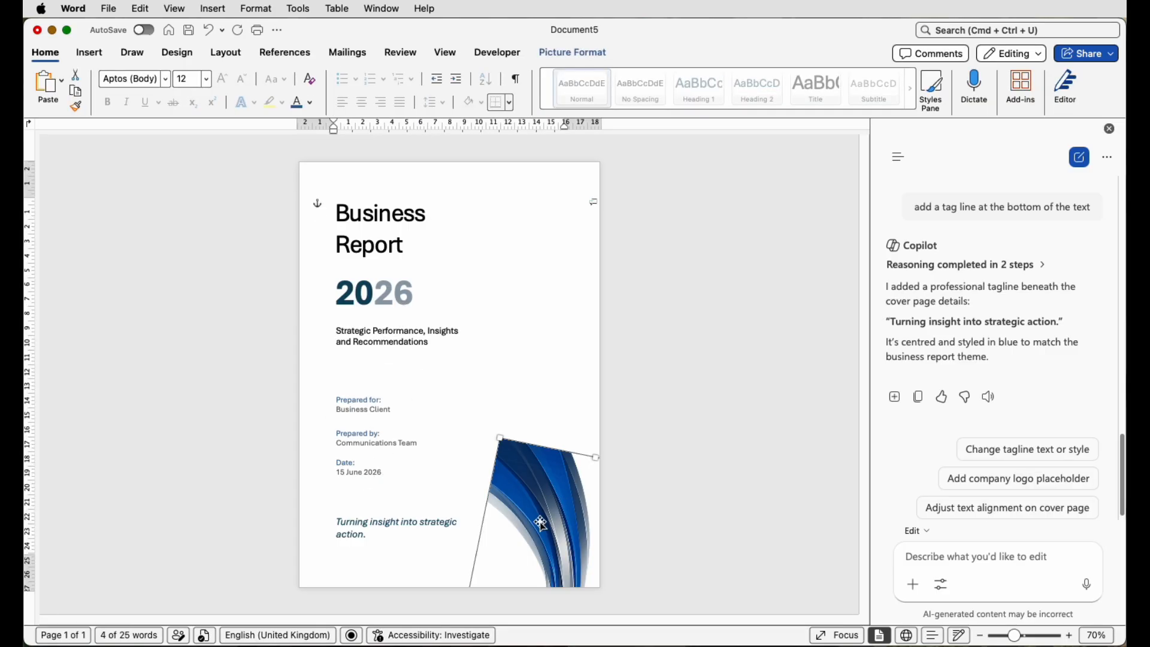
pyautogui.moveTo(501, 438); pyautogui.dragTo(400, 77)
pyautogui.moveTo(511, 461); pyautogui.dragTo(585, 411)
pyautogui.click(217, 369)
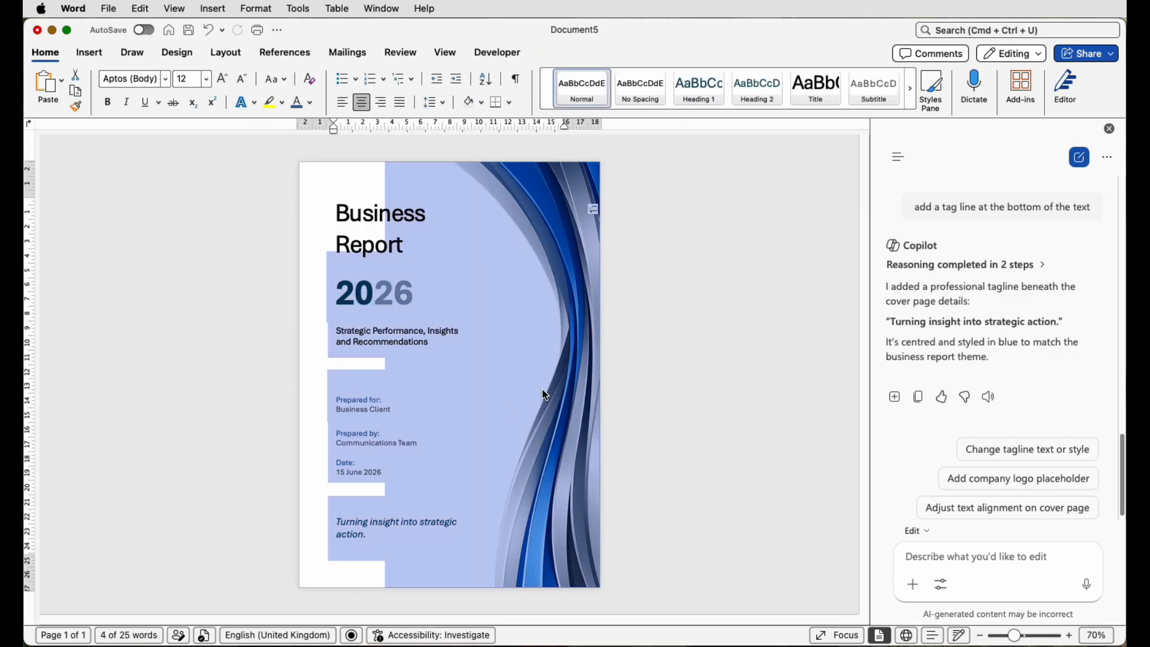
pyautogui.click(770, 389)
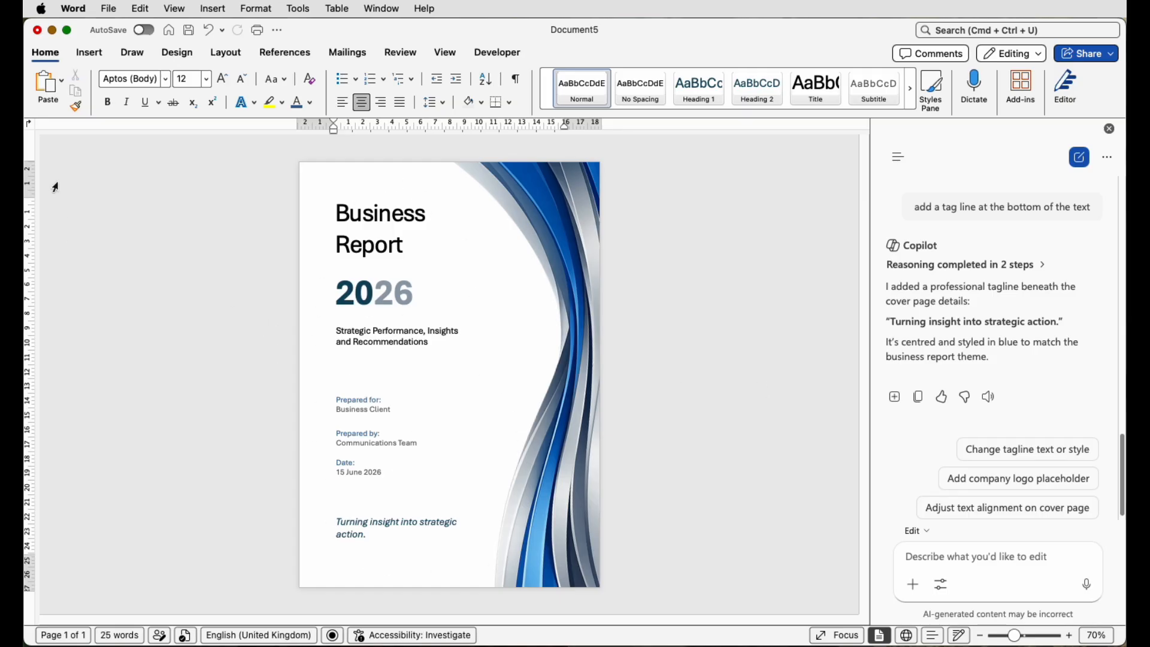
# - Draw a rectangle covering the whole page
pyautogui.click(94, 54)
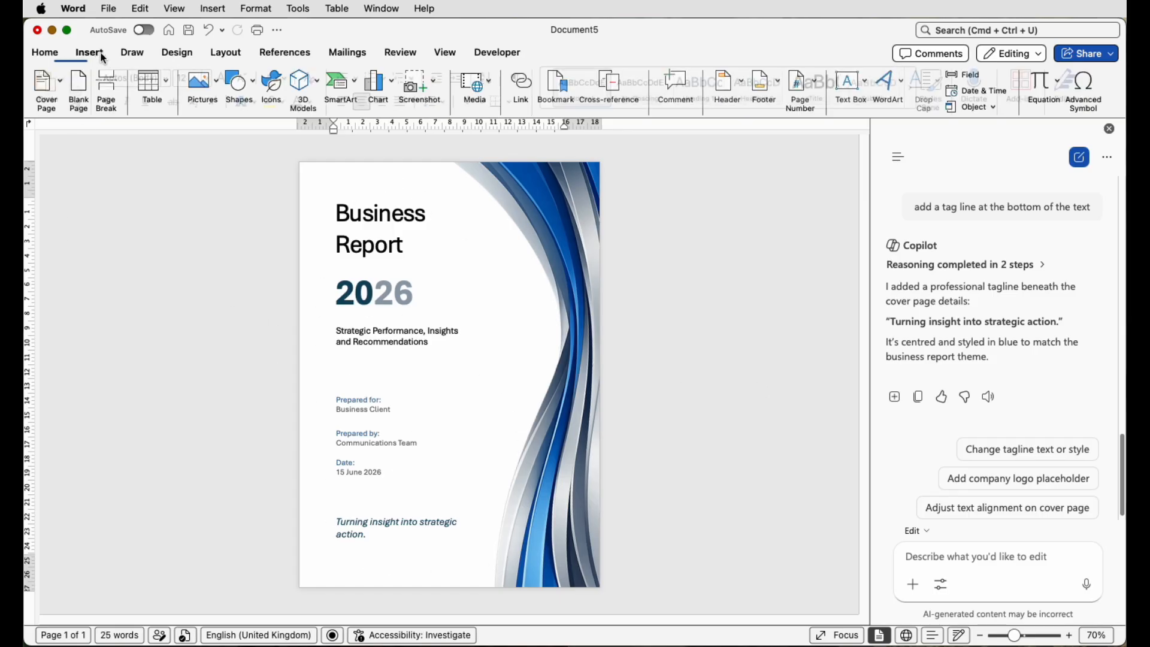
pyautogui.click(241, 87)
pyautogui.click(239, 258)
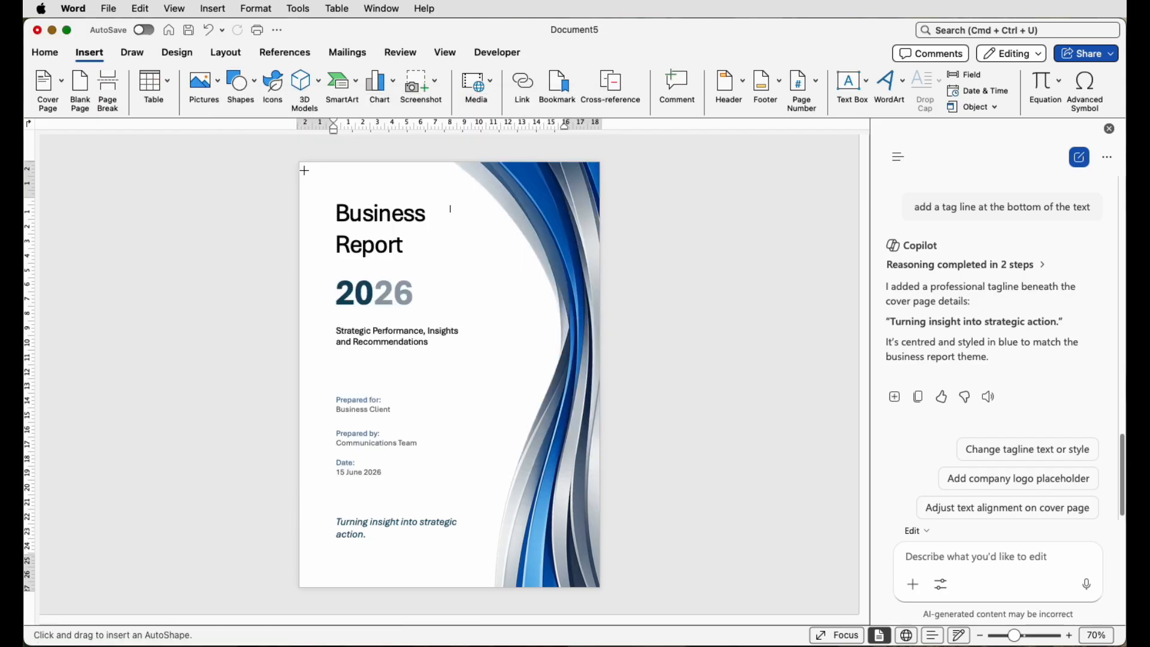
pyautogui.moveTo(301, 162); pyautogui.dragTo(601, 588)
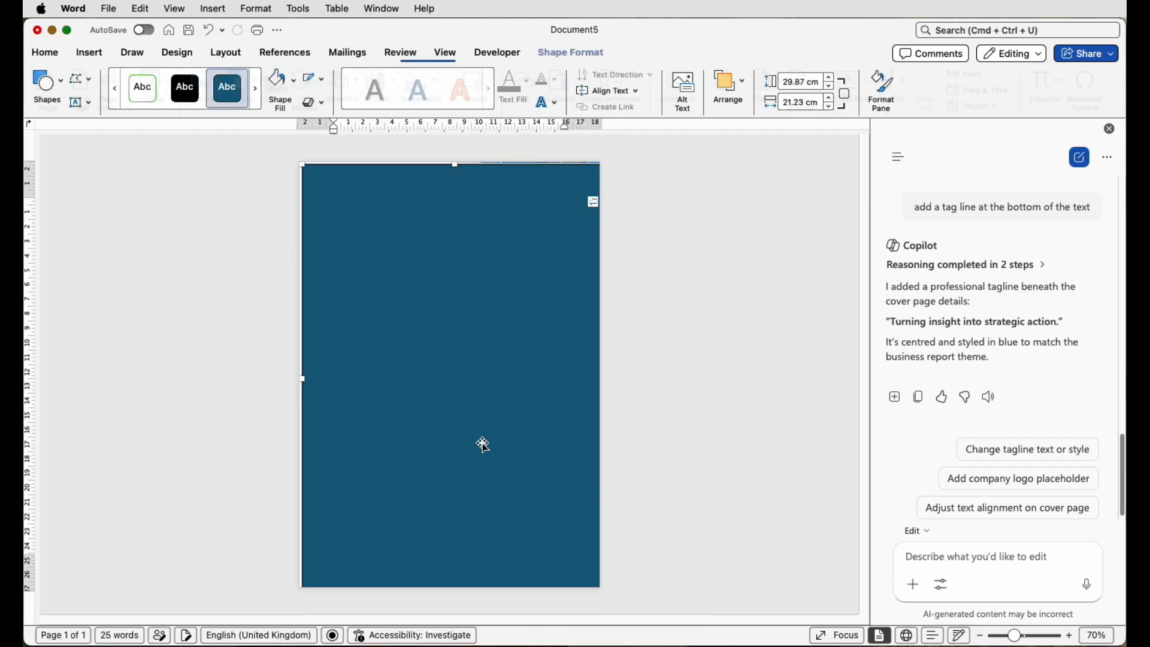
# - Send the rectangle backwards and set its wrapping to Behind Text
pyautogui.click(744, 92)
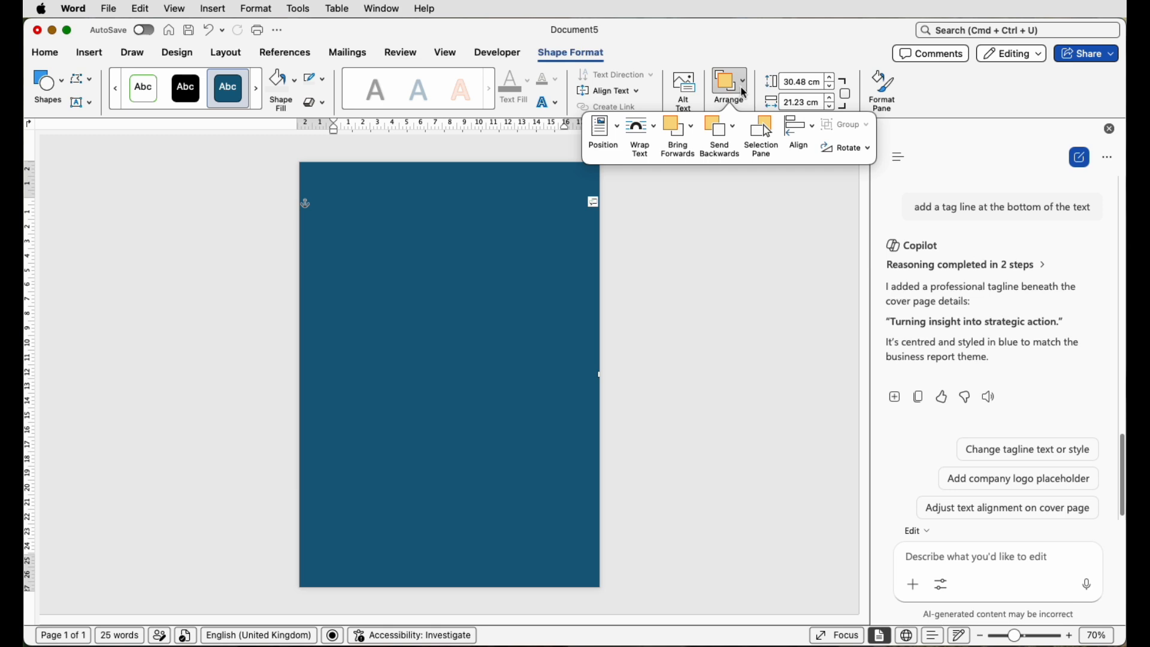
pyautogui.click(736, 133)
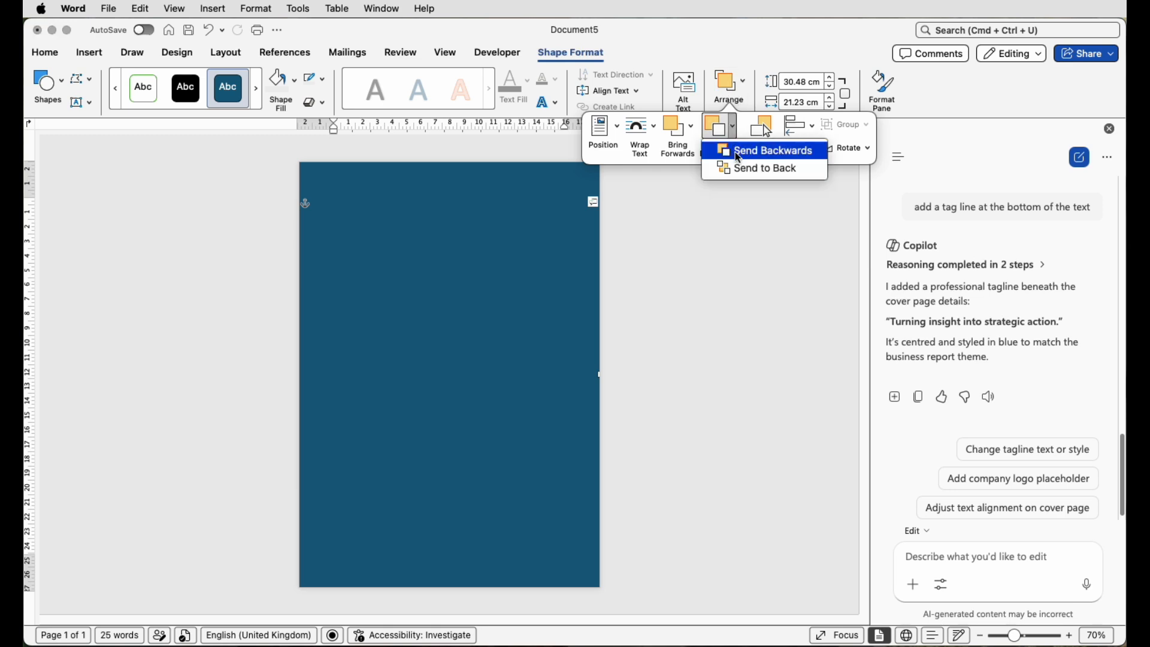
pyautogui.click(736, 153)
pyautogui.click(745, 91)
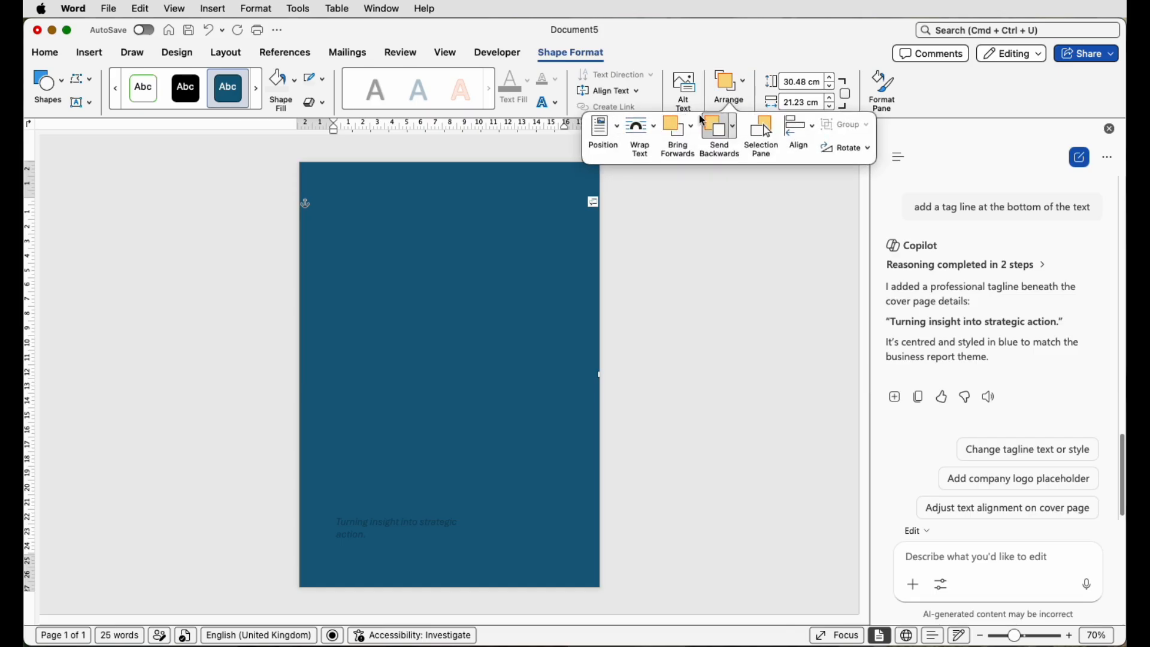
pyautogui.click(653, 131)
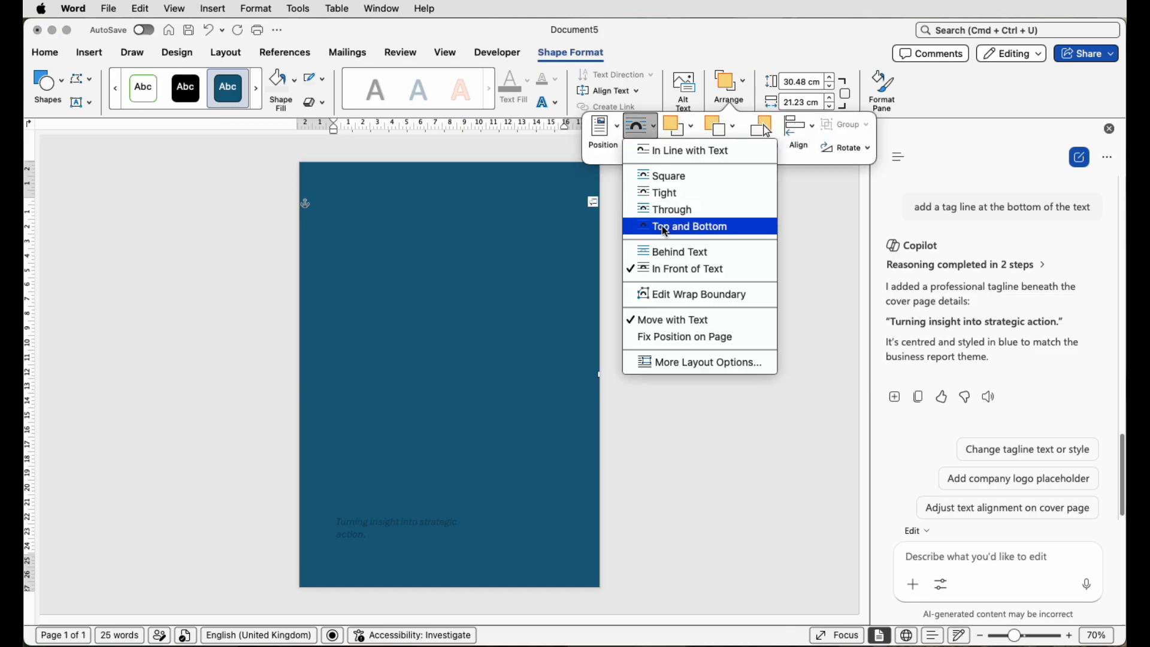
pyautogui.click(663, 255)
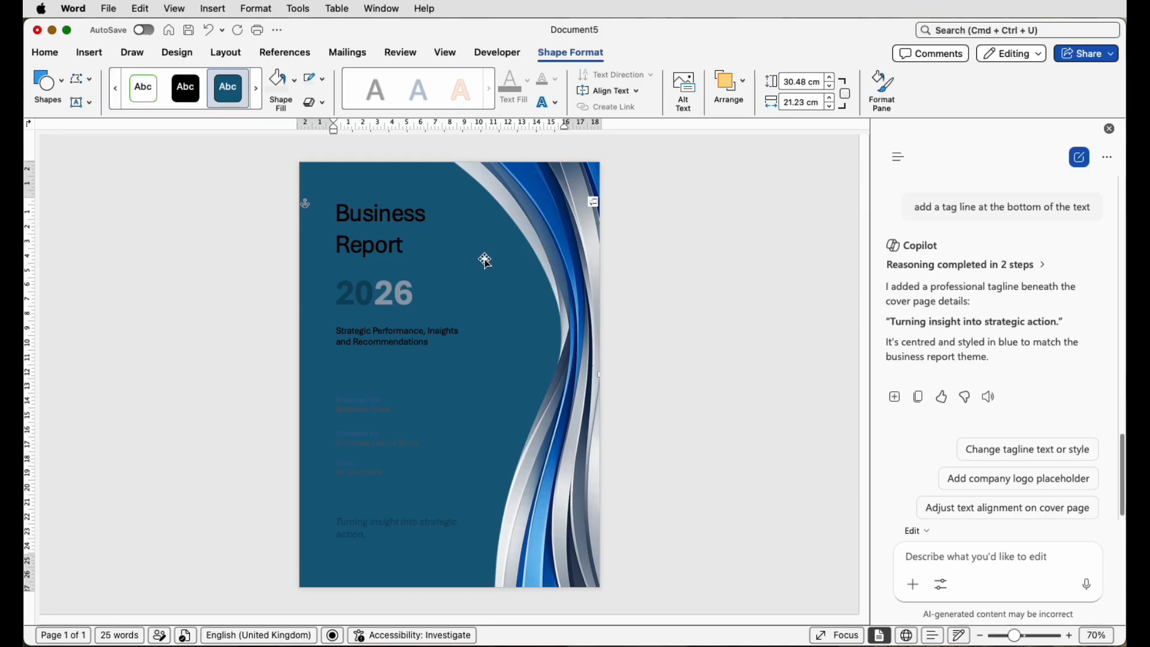
# - Give the full-page rectangle a Radial gradient fill in the Format pane
pyautogui.click(884, 85)
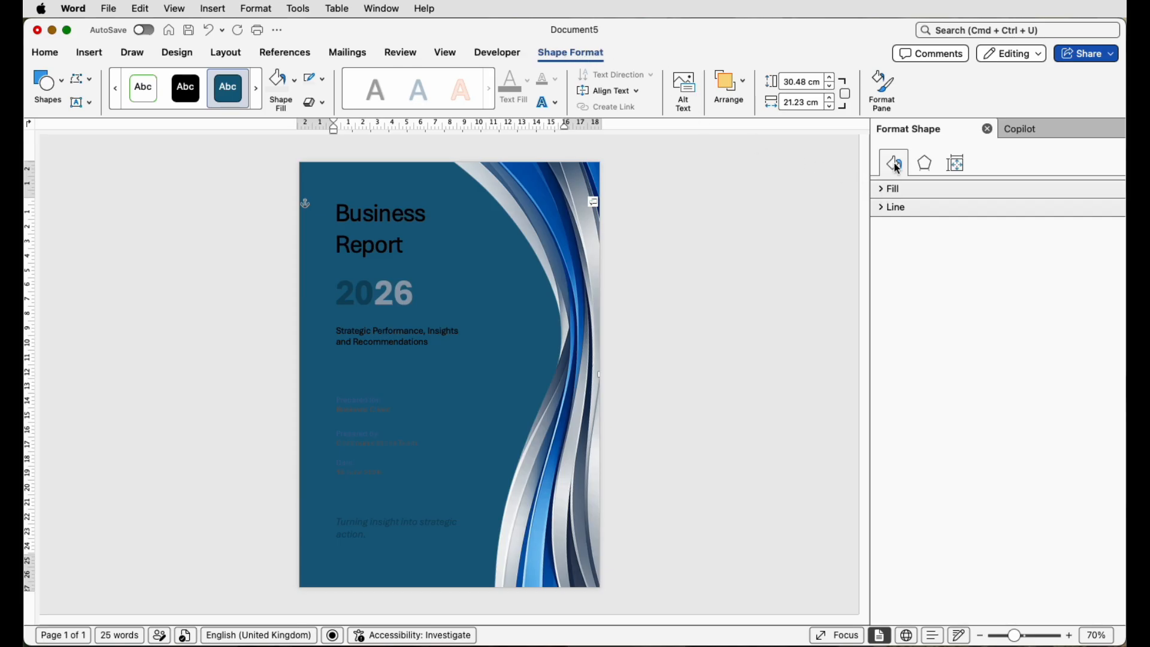
pyautogui.click(885, 191)
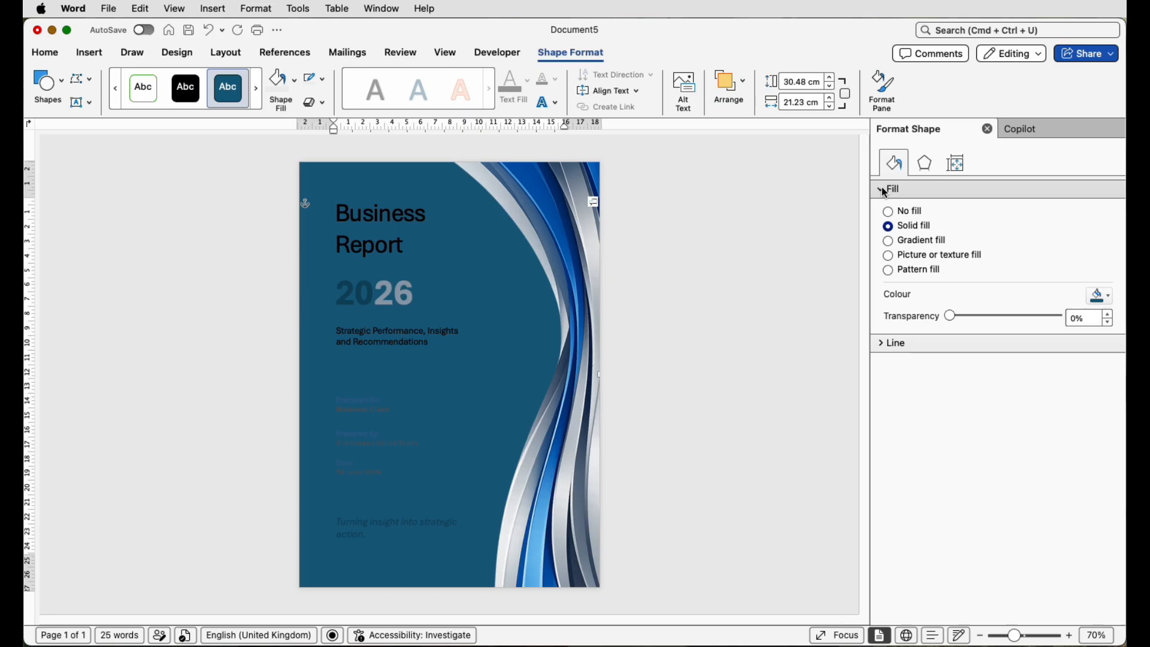
pyautogui.click(888, 241)
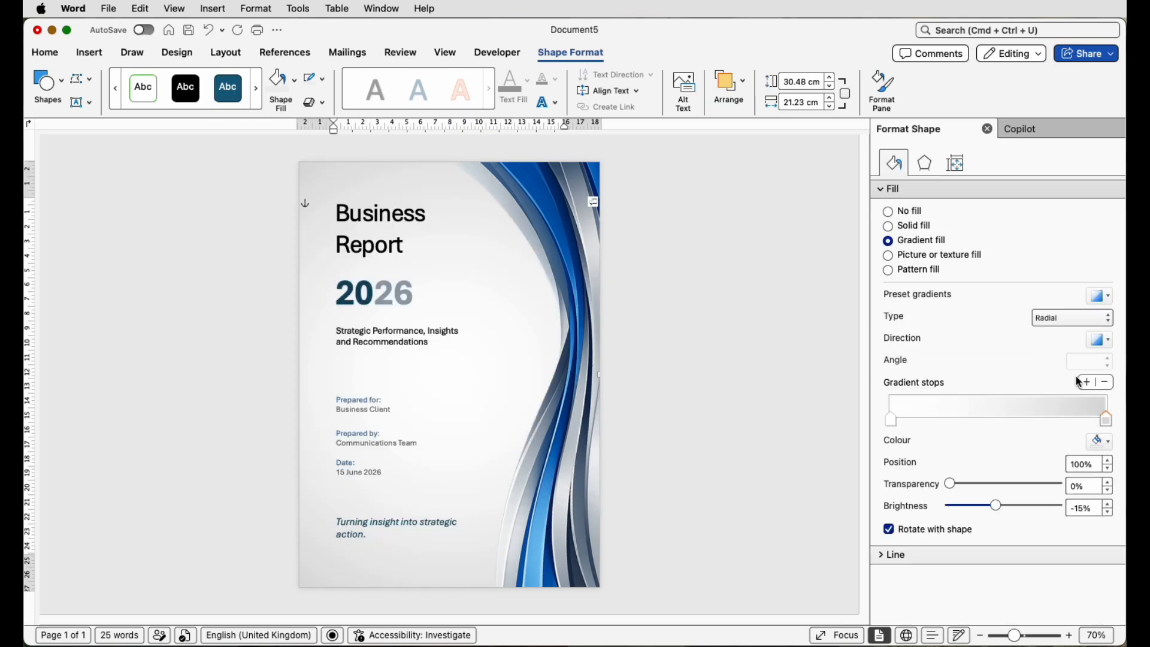
pyautogui.click(1072, 323)
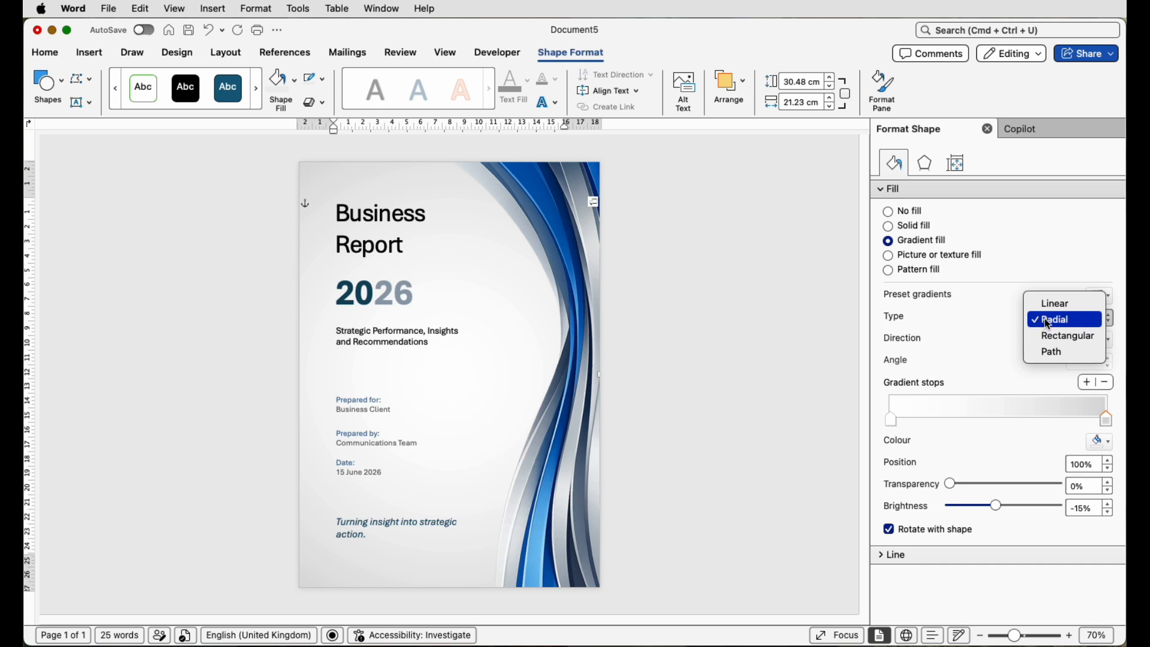
pyautogui.click(1001, 327)
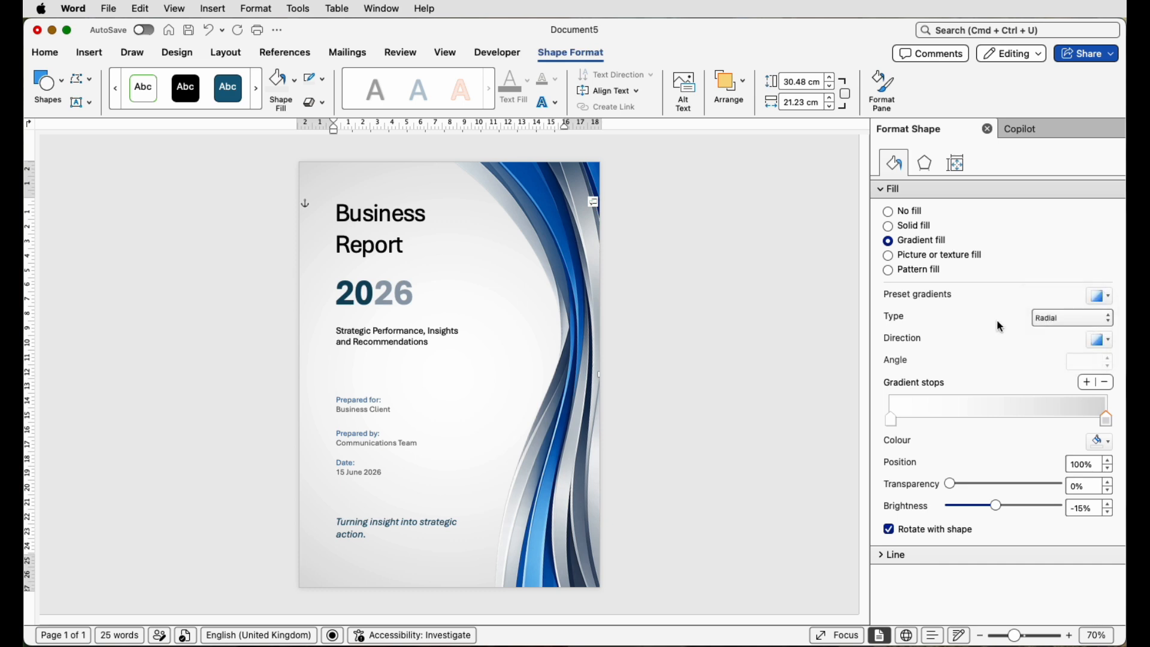
pyautogui.click(1101, 340)
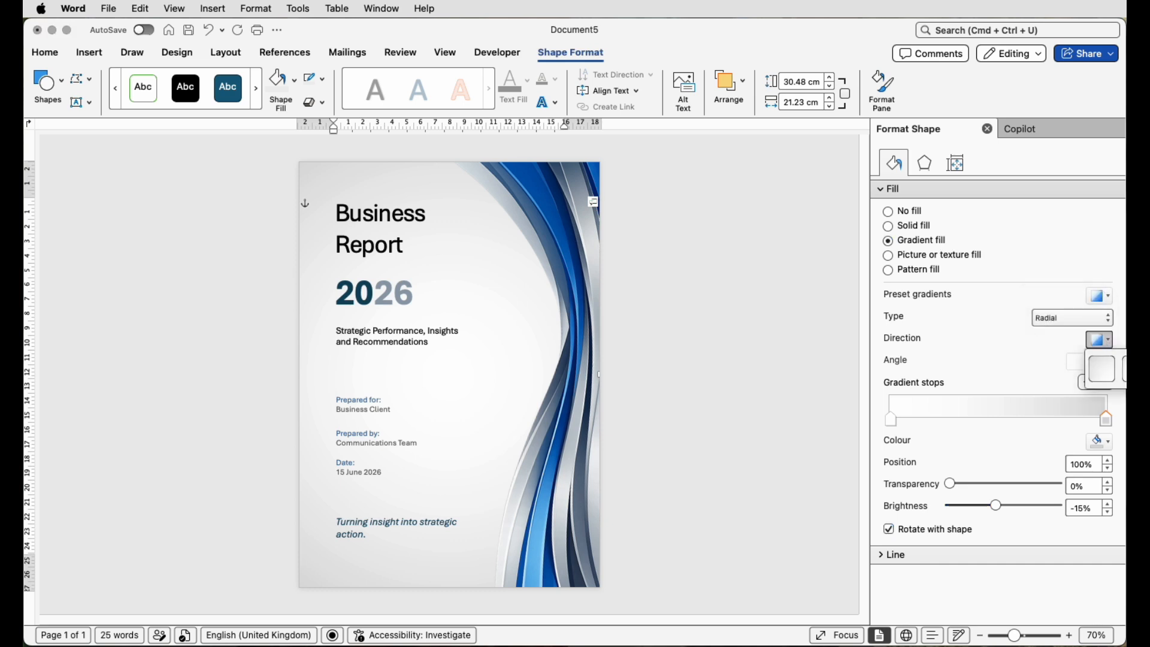
pyautogui.click(1034, 369)
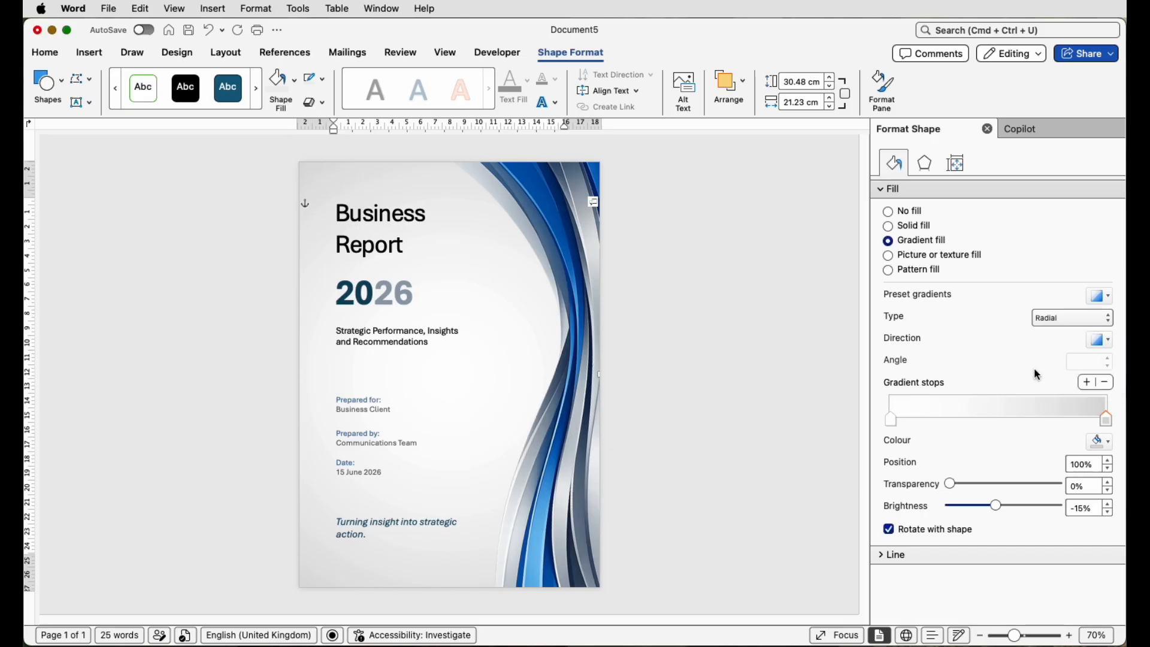
# - Adjust the gradient stops, keeping their colours, for a soft white-to-grey radial background
pyautogui.click(891, 421)
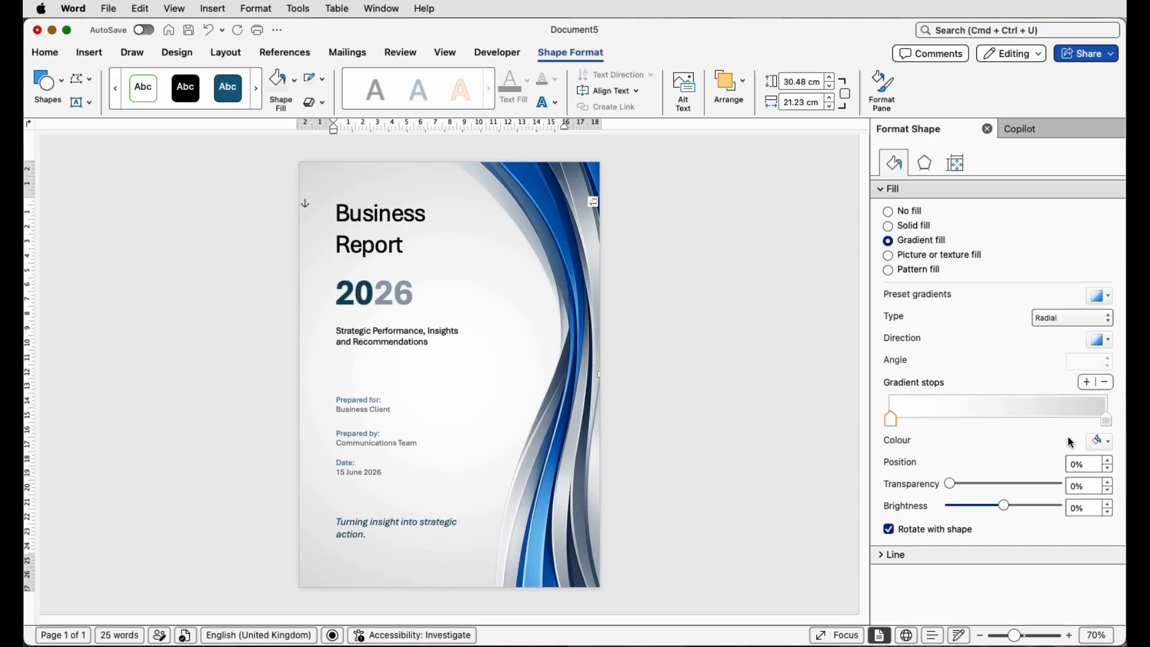
pyautogui.click(1110, 445)
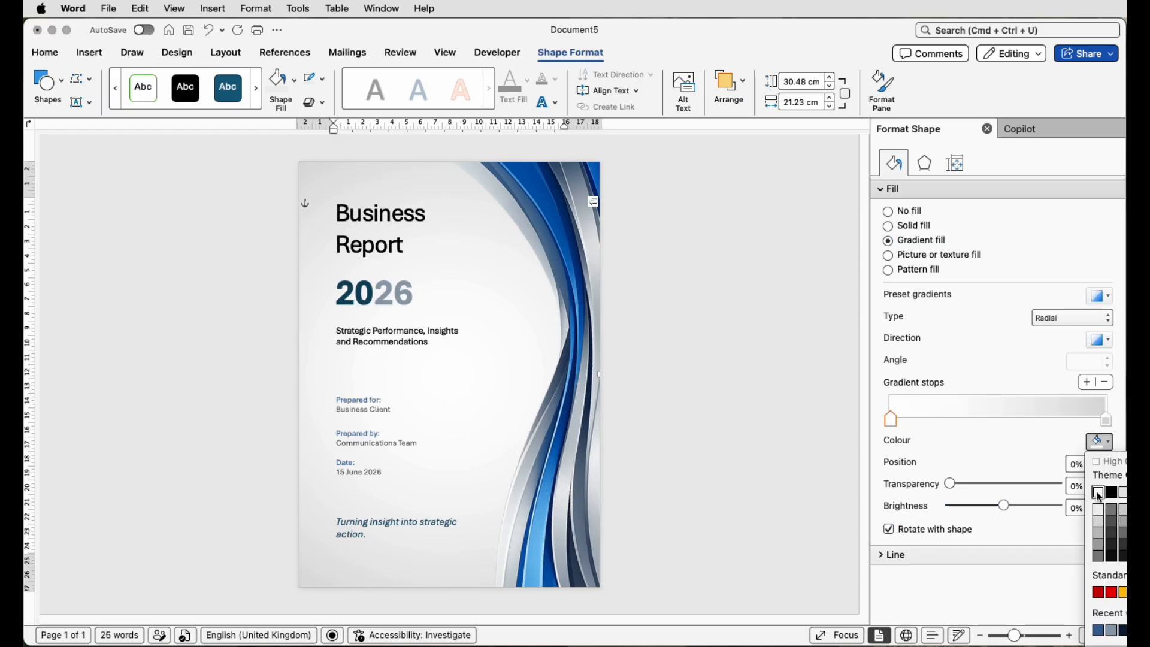
pyautogui.click(1108, 421)
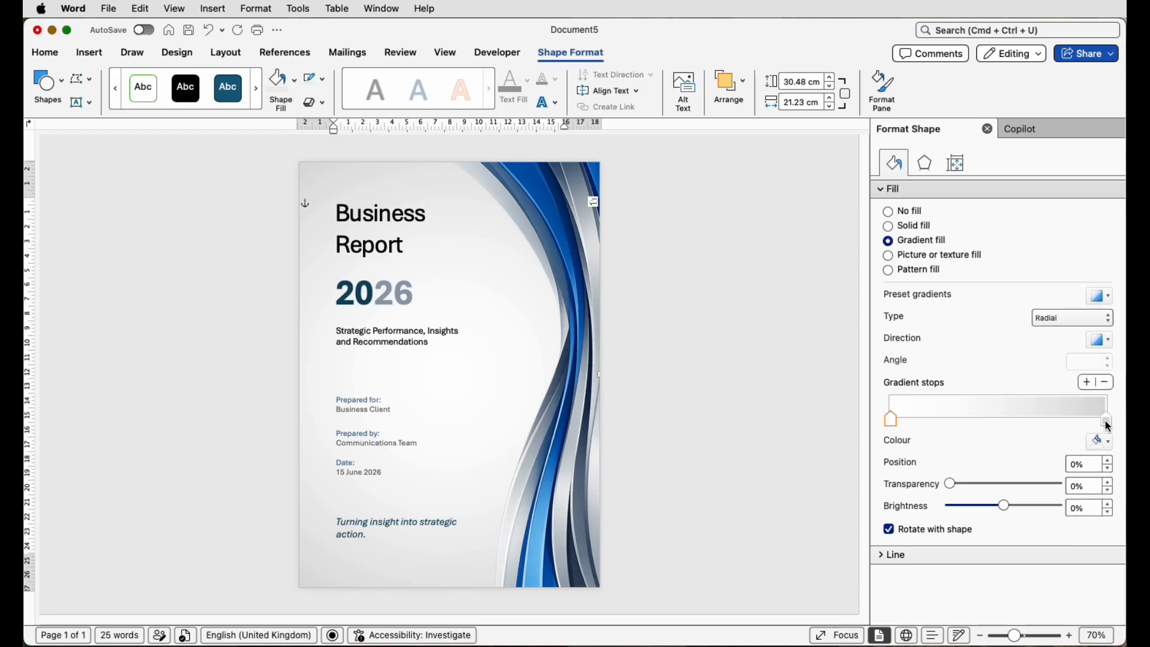
pyautogui.click(1108, 421)
pyautogui.click(1109, 445)
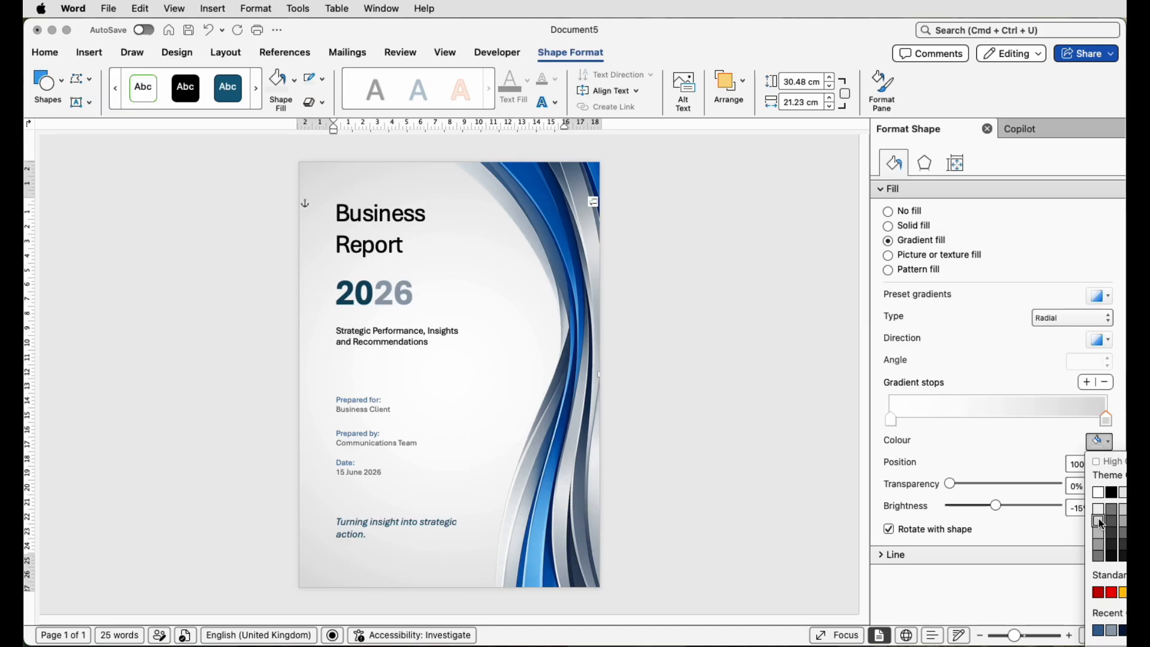
pyautogui.click(1021, 457)
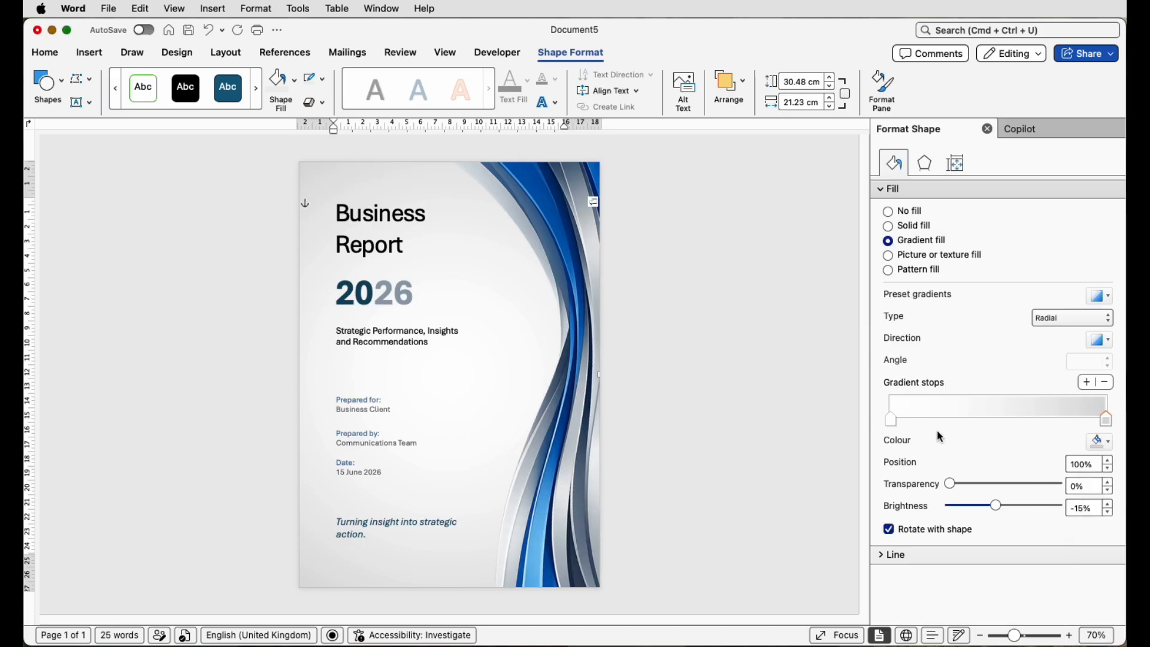
pyautogui.moveTo(895, 427)
pyautogui.mouseDown()
pyautogui.moveTo(1098, 426)
pyautogui.moveTo(883, 423)
pyautogui.moveTo(896, 419)
pyautogui.mouseUp()
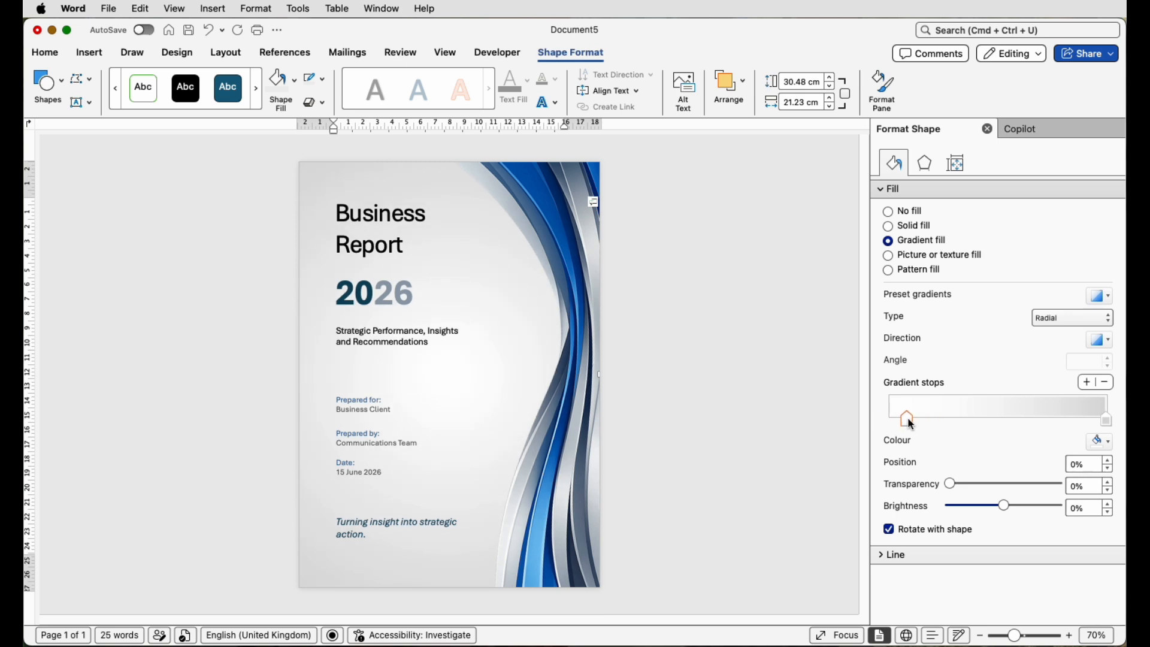
pyautogui.moveTo(911, 424); pyautogui.dragTo(925, 426)
pyautogui.click(844, 398)
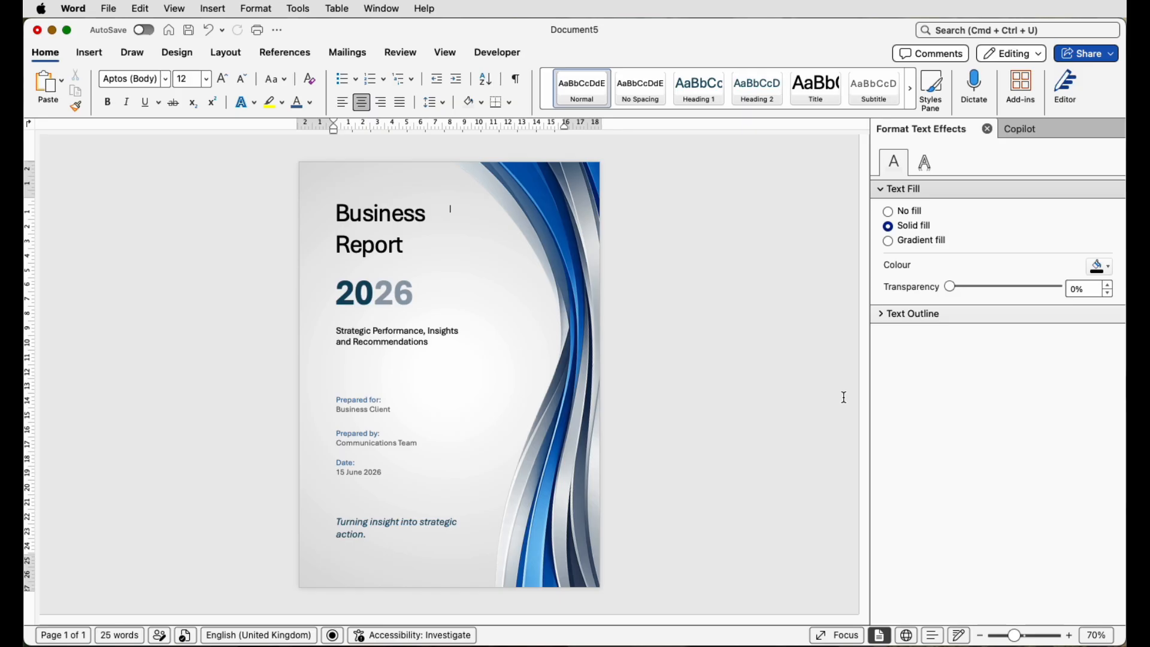